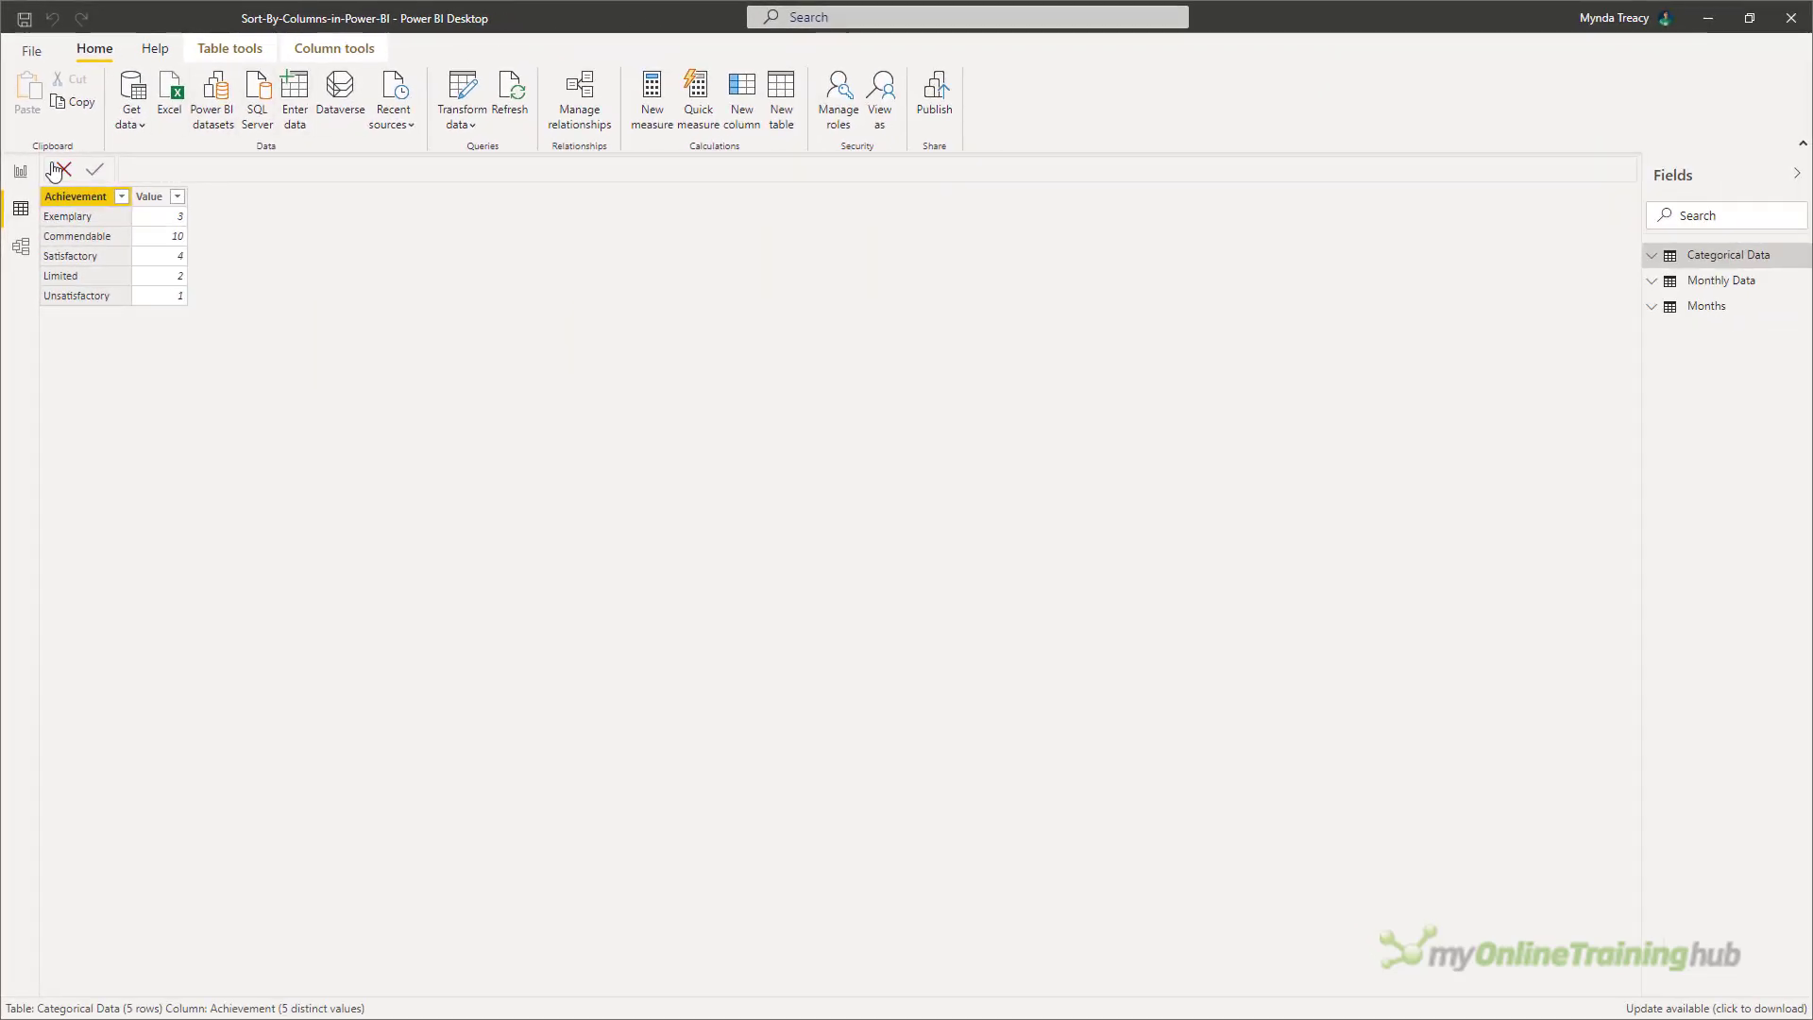
Step: Add a wide clustered column chart plotting Value by Achievement from Categorical Data
left_click(23, 172)
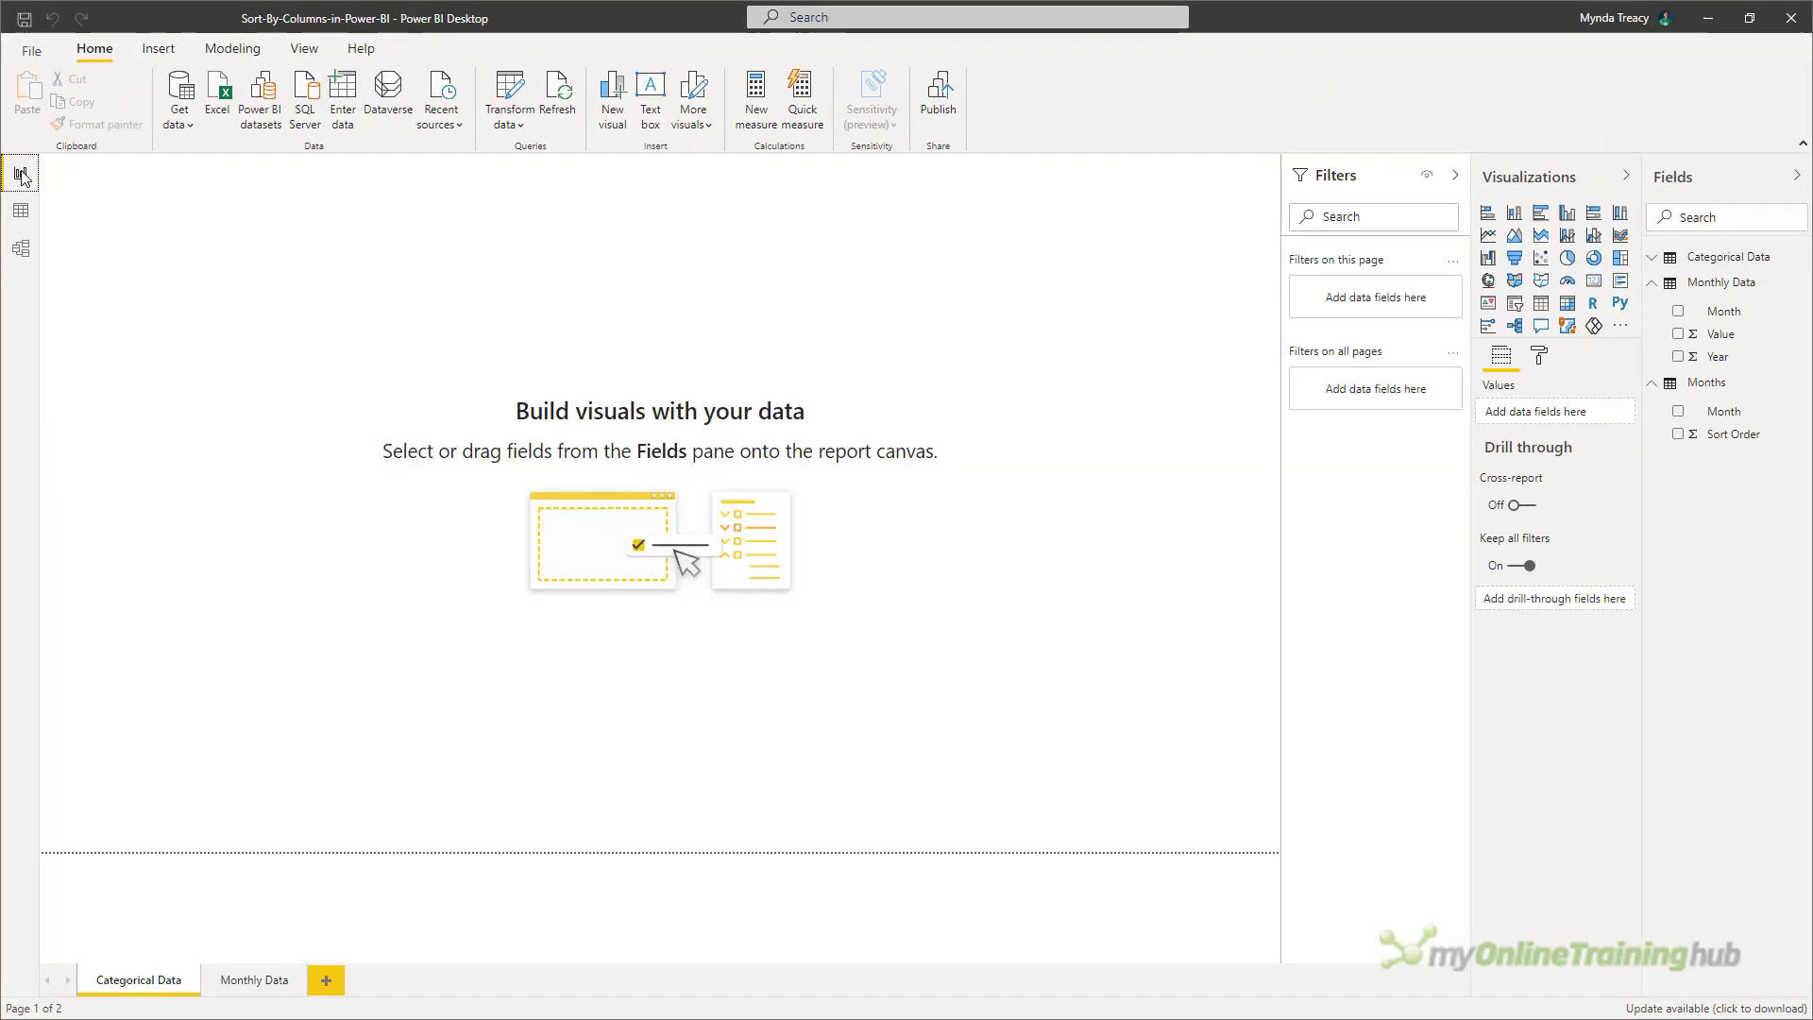
left_click(1569, 221)
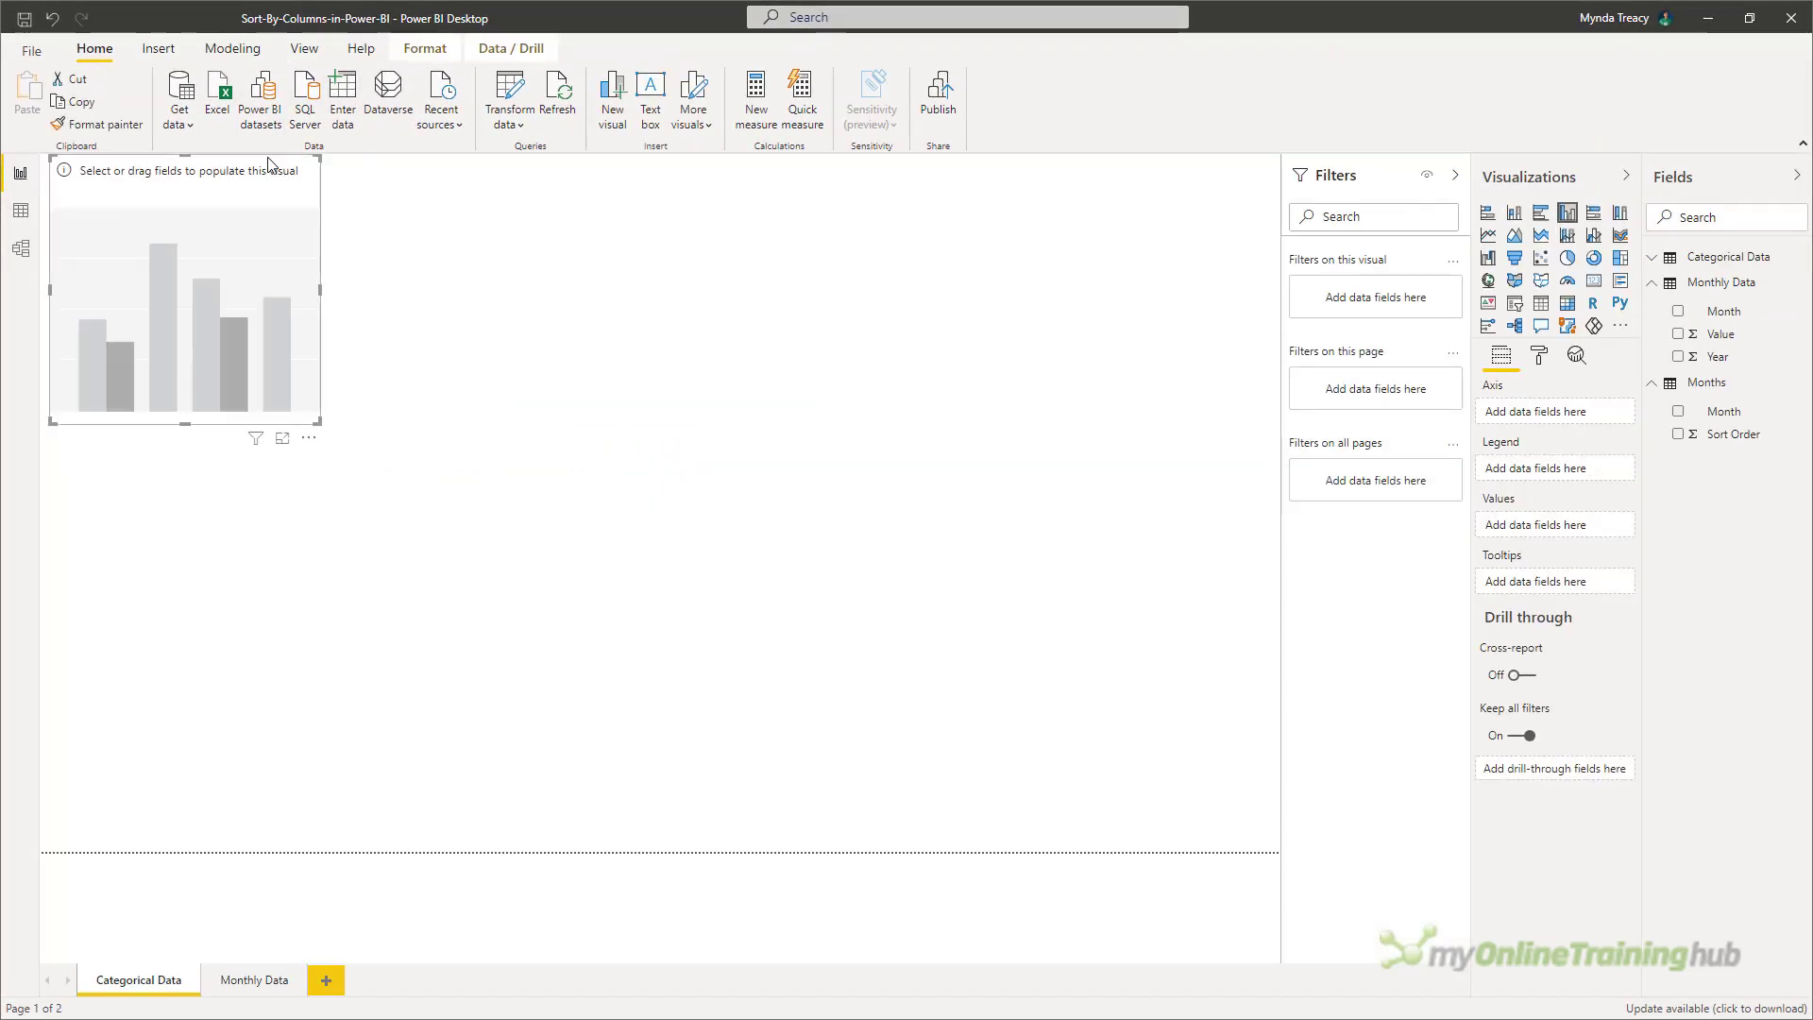
left_click_drag(270, 165, 1232, 216)
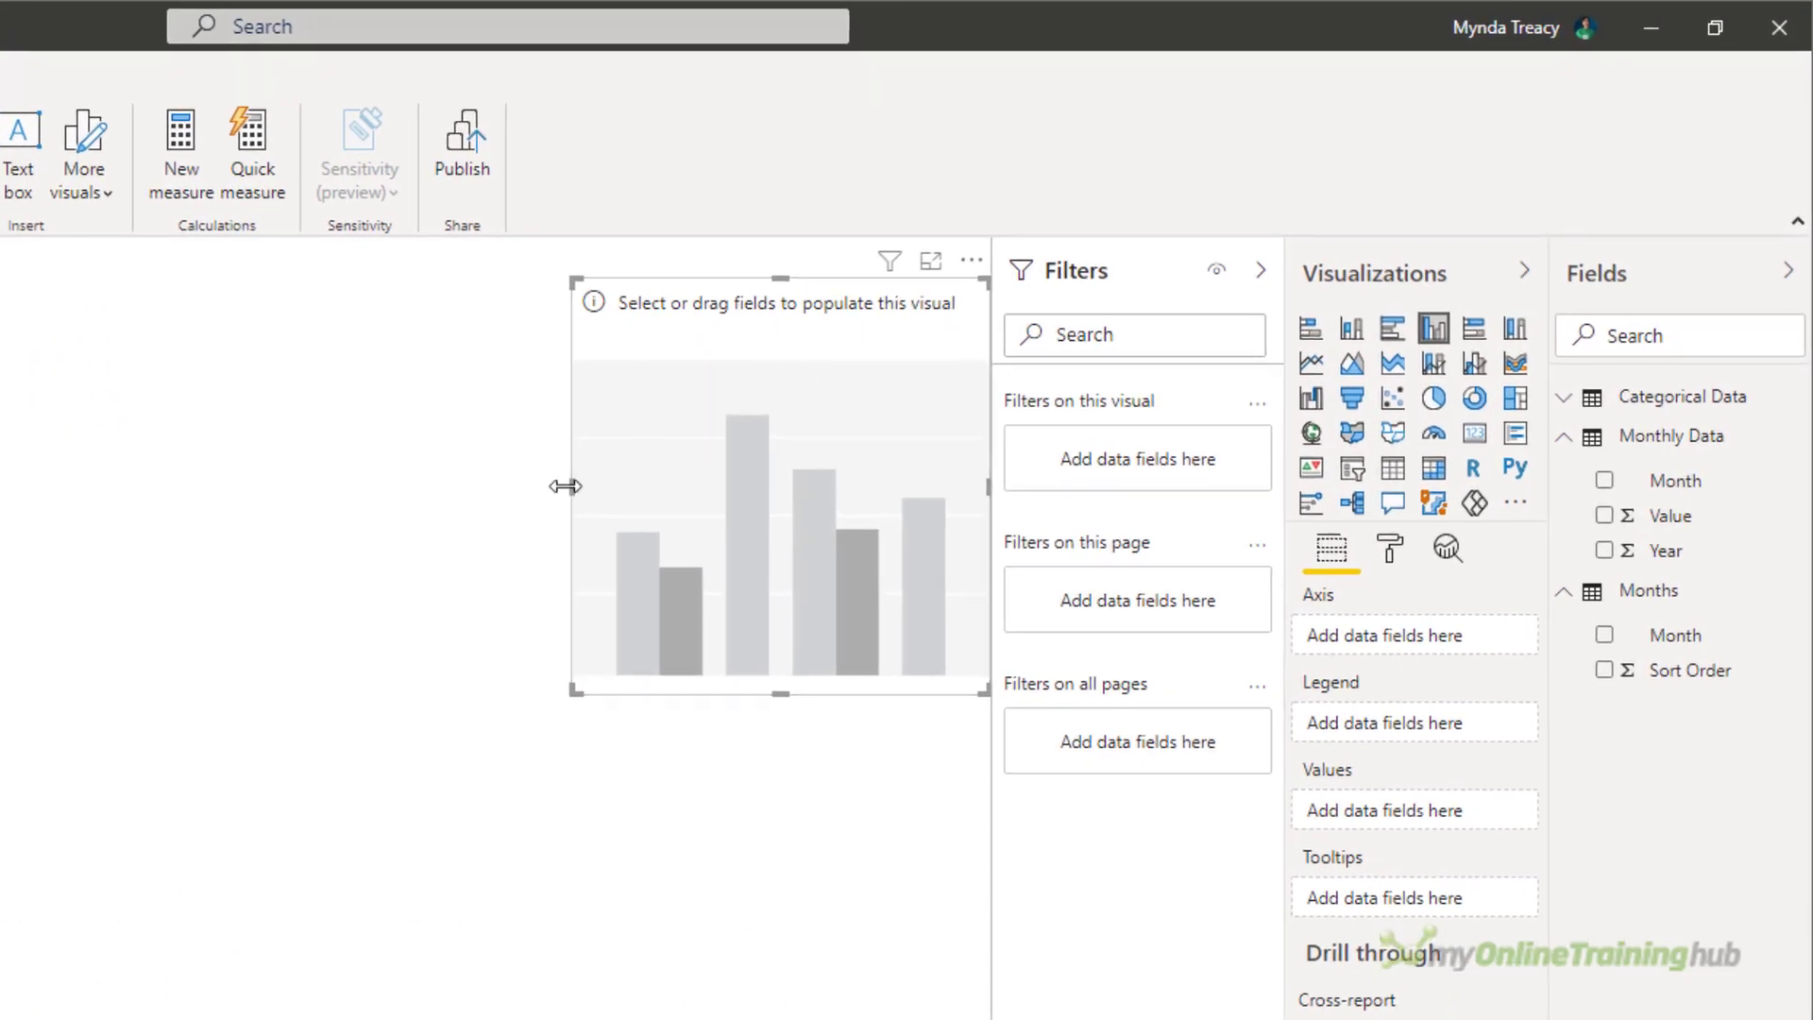
left_click_drag(570, 485, 66, 475)
left_click(1563, 402)
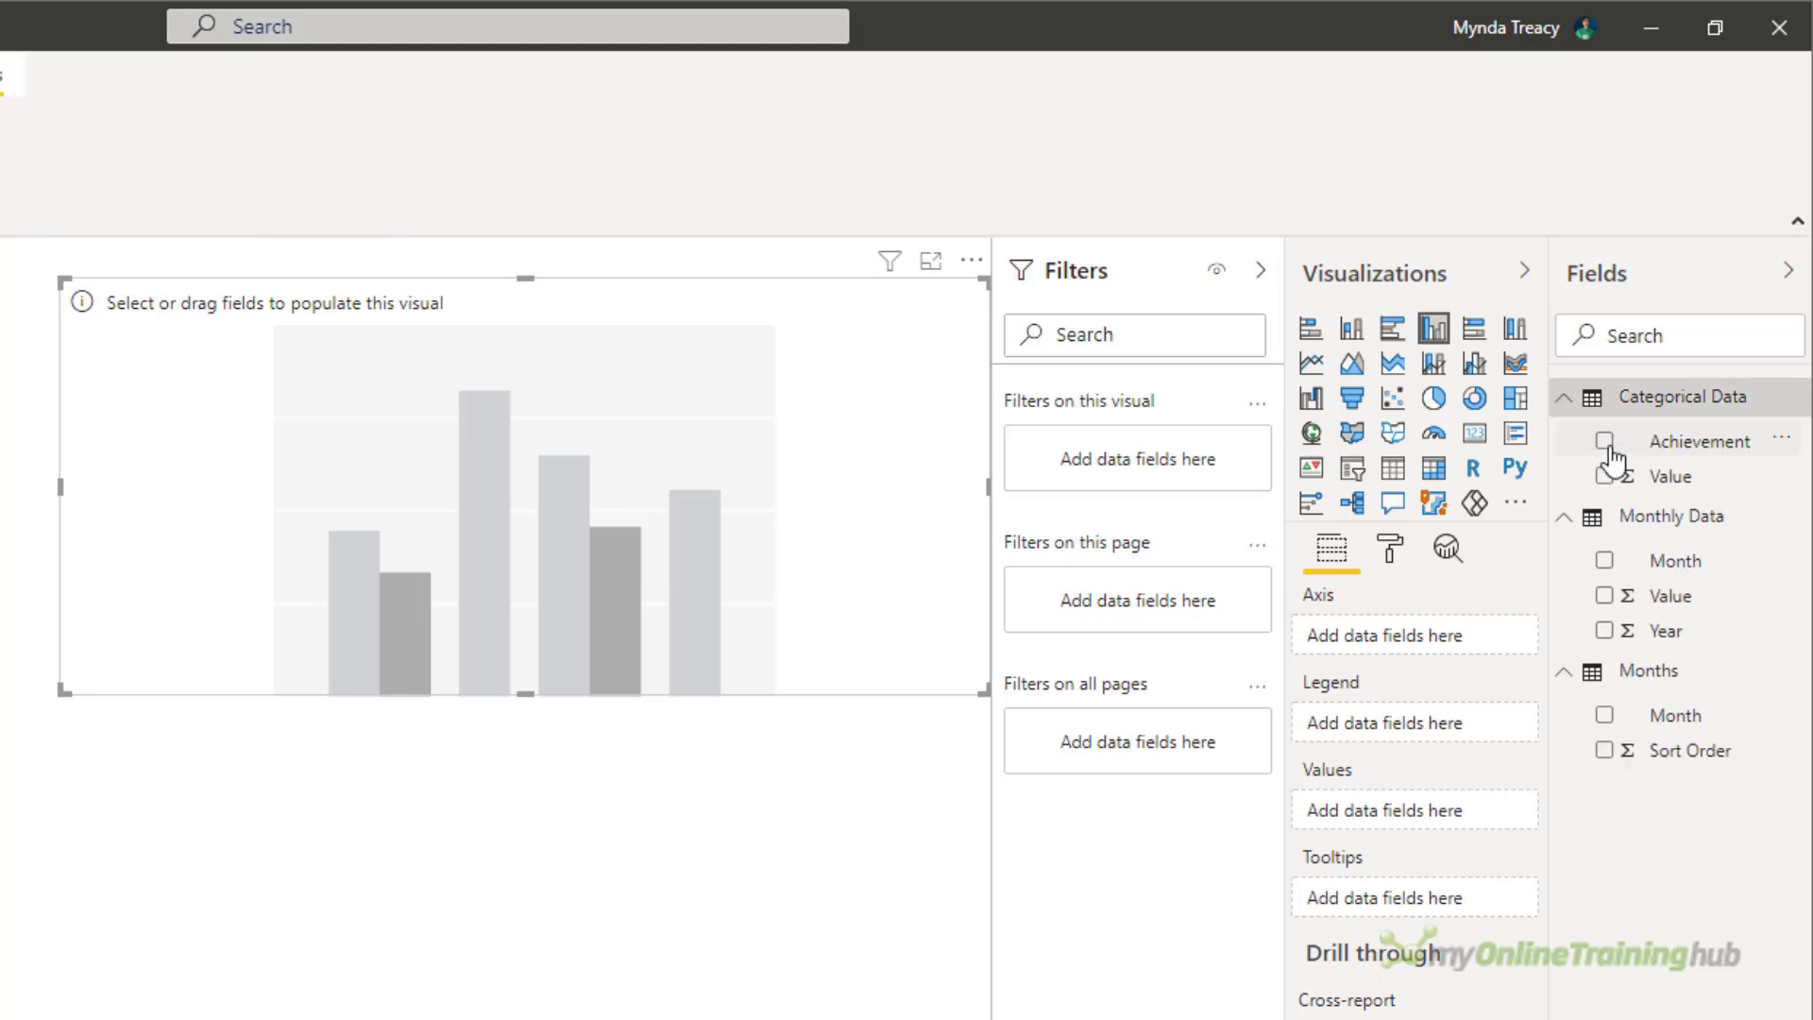
left_click(1605, 441)
left_click(1604, 476)
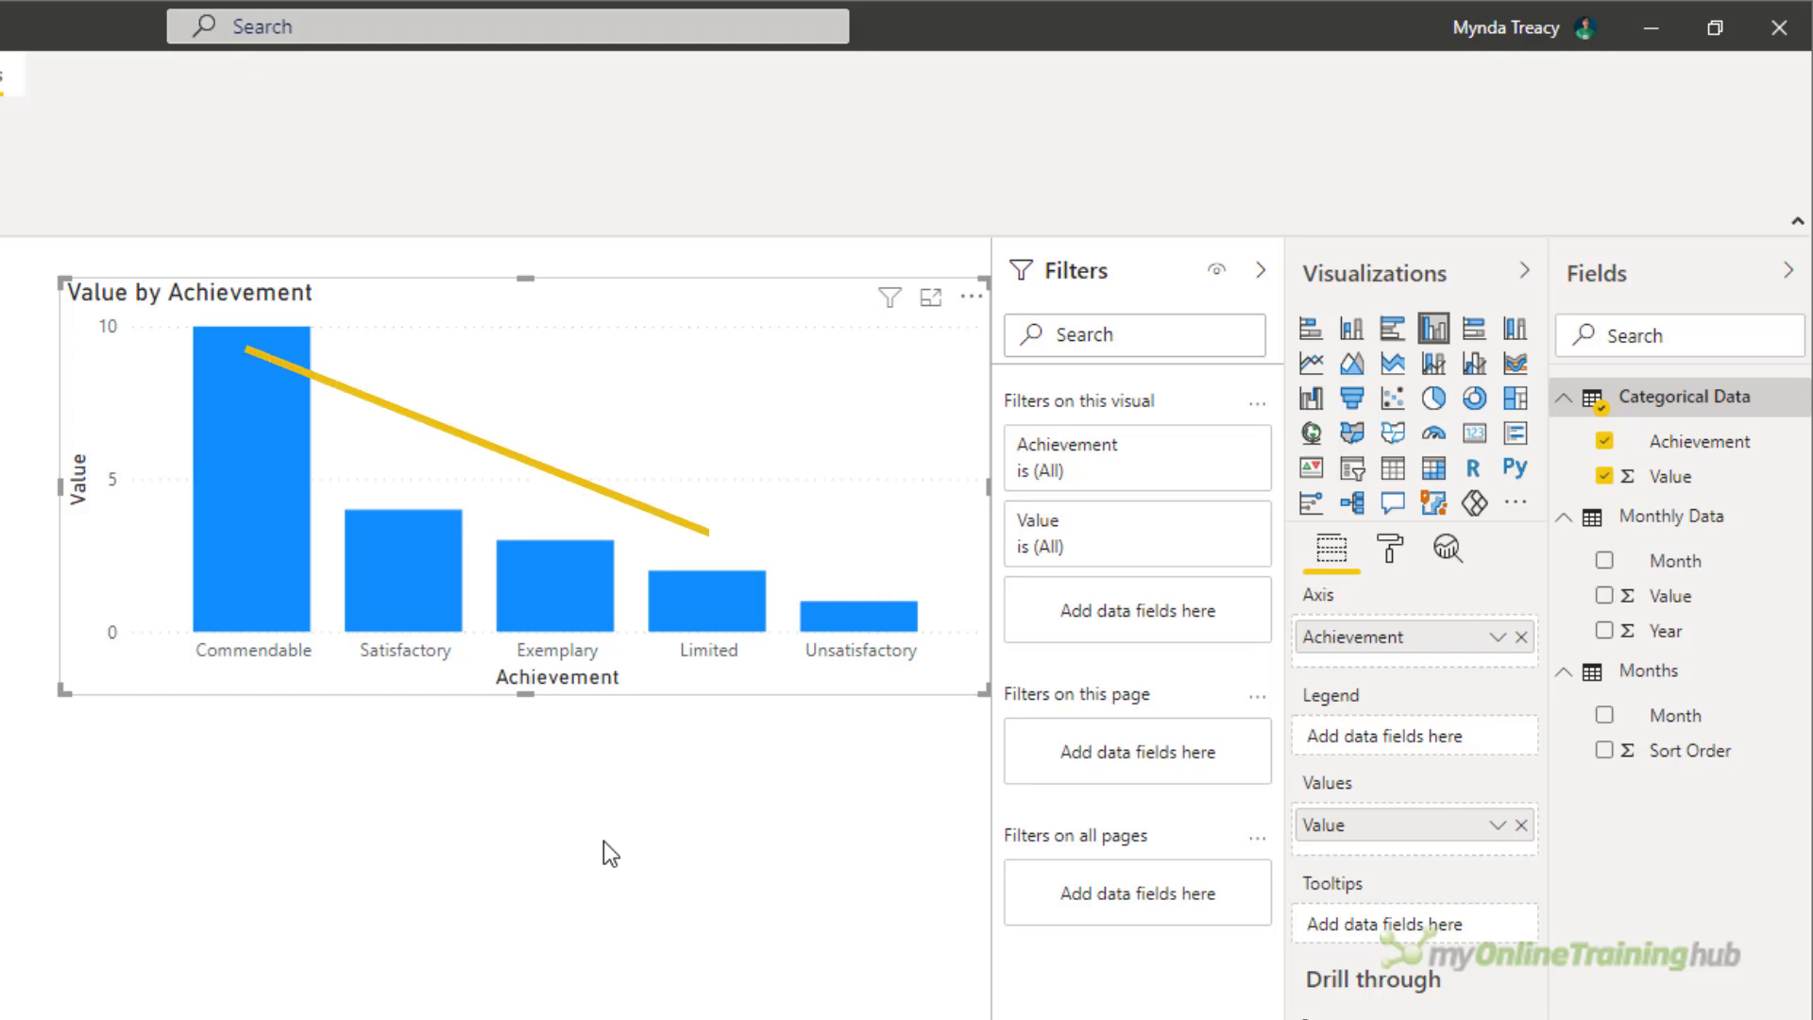
Step: Sort the chart by Achievement ascending, then view the Categorical Data table in Data view
left_click(971, 297)
mouse_move(1067, 532)
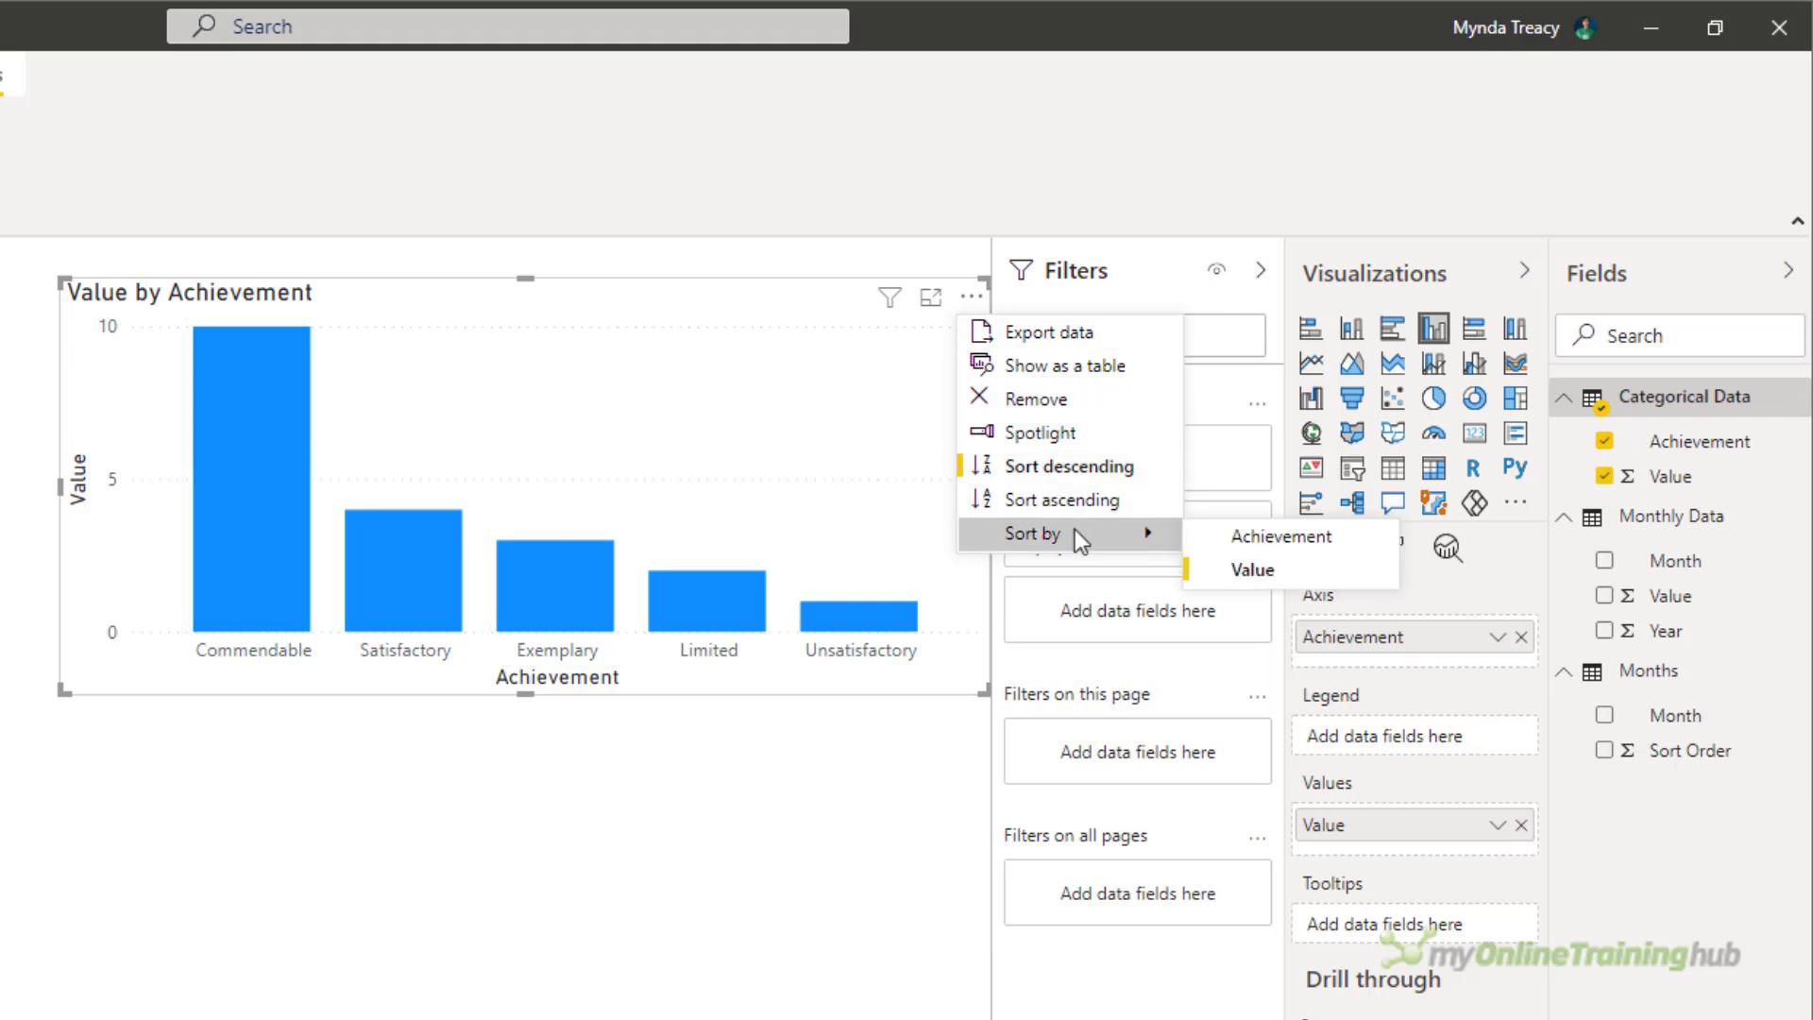
left_click(1352, 537)
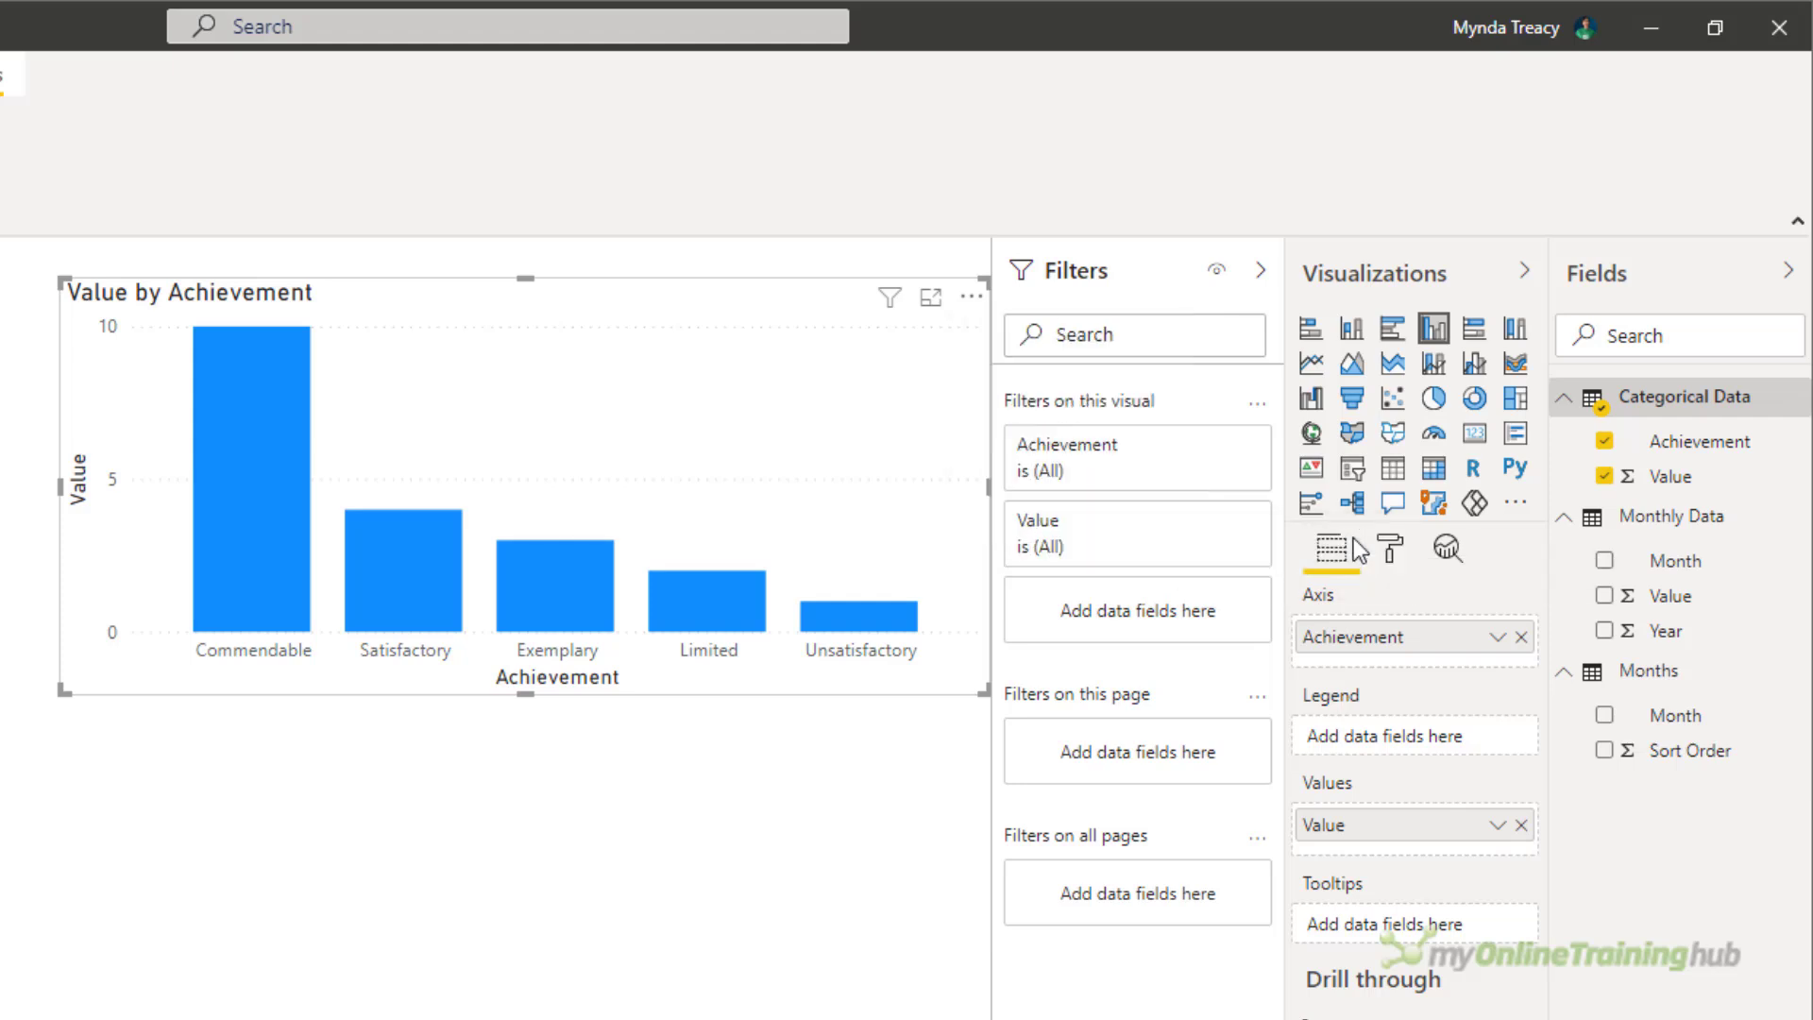
left_click(972, 297)
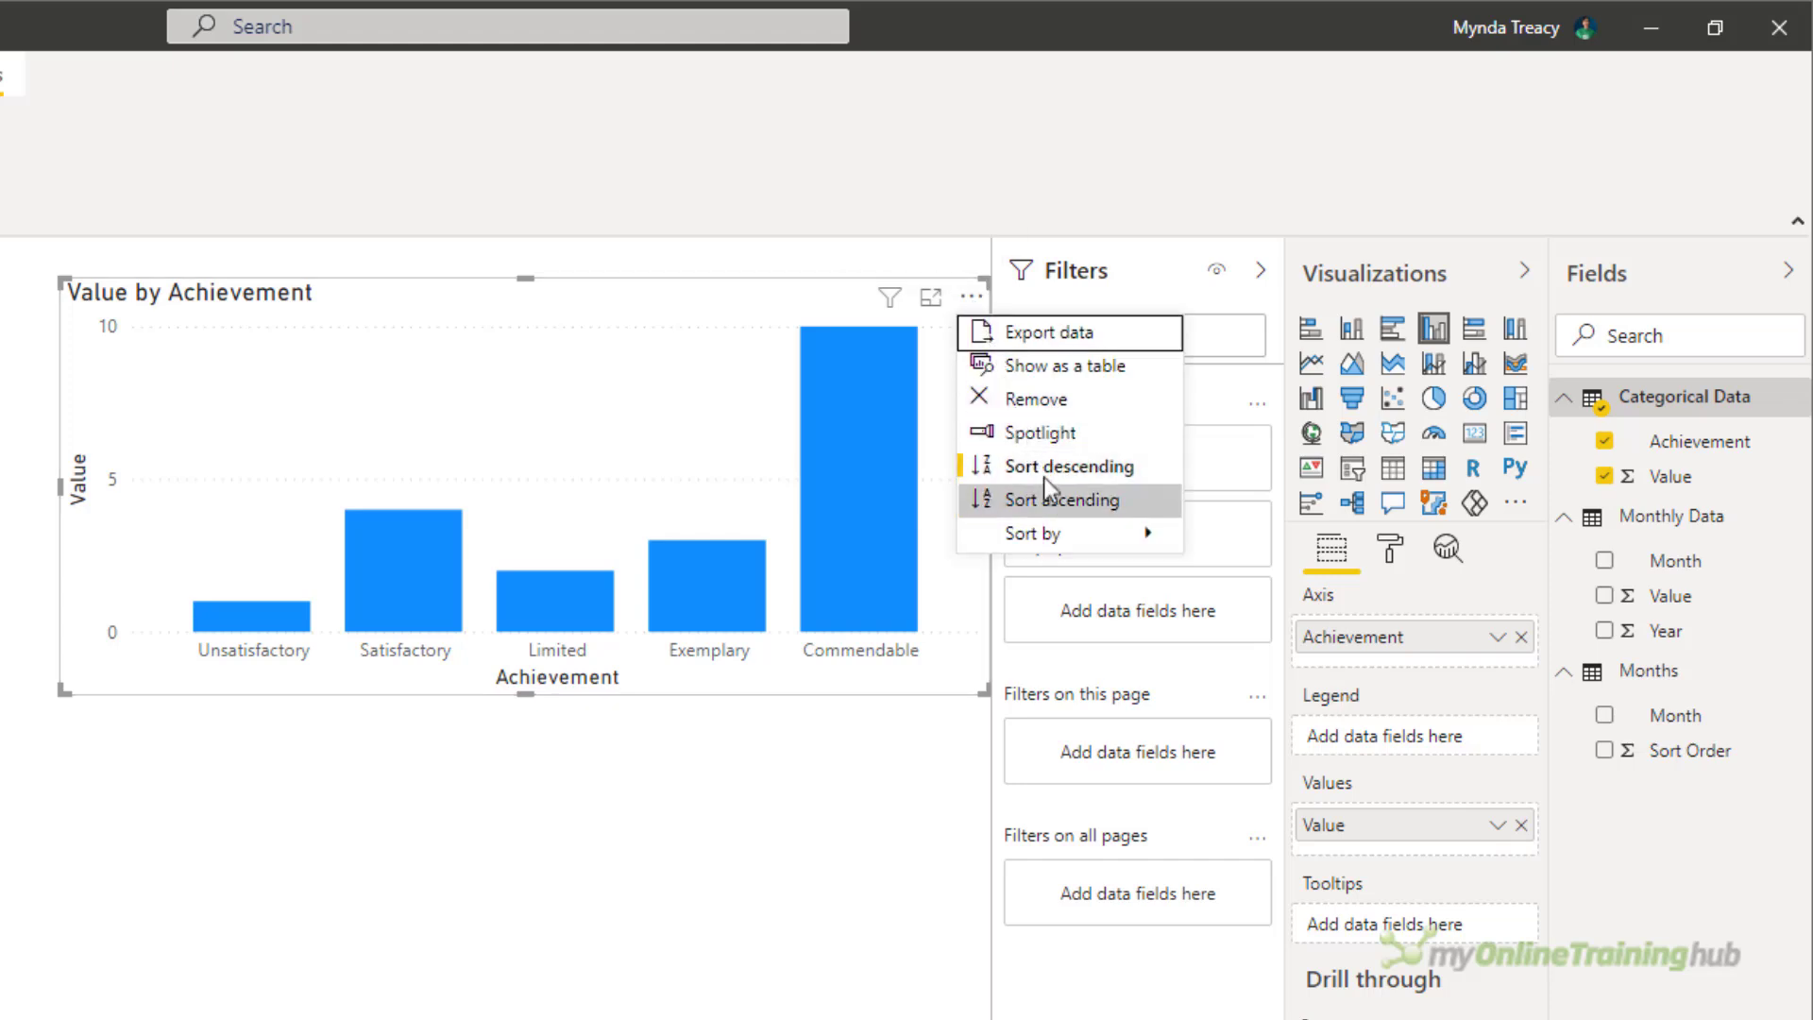
left_click(1057, 509)
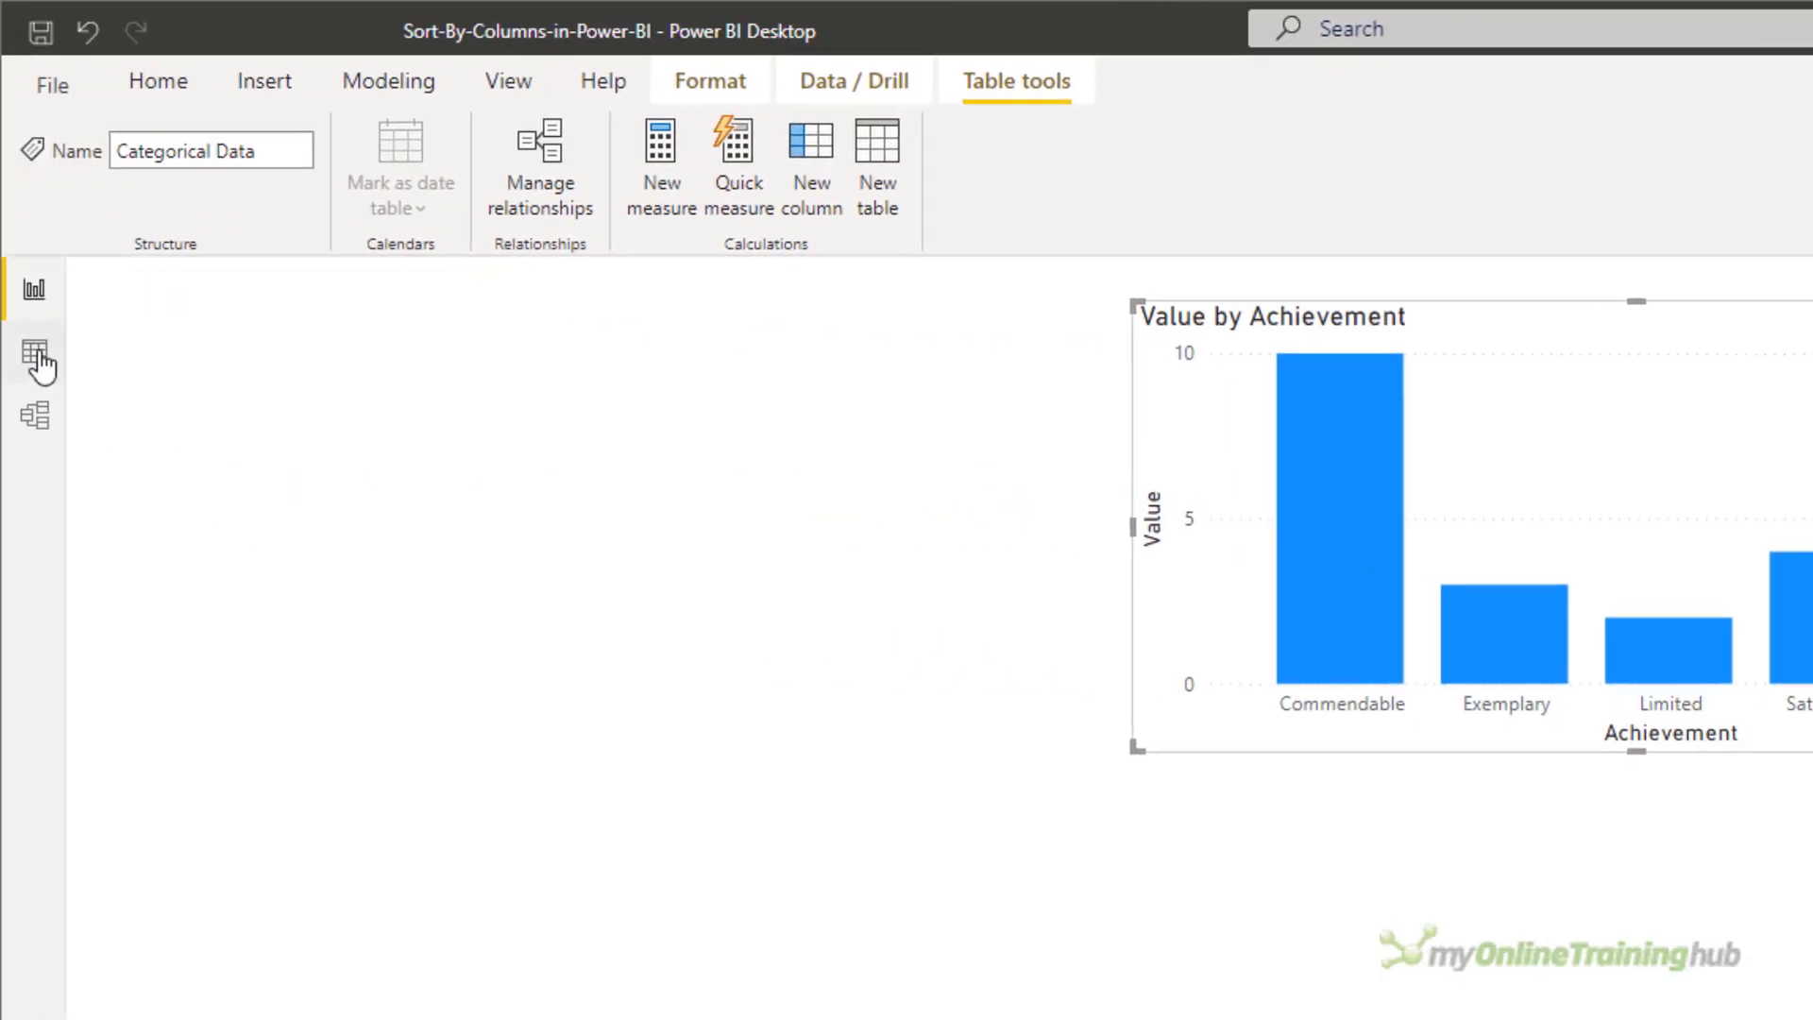
left_click(35, 354)
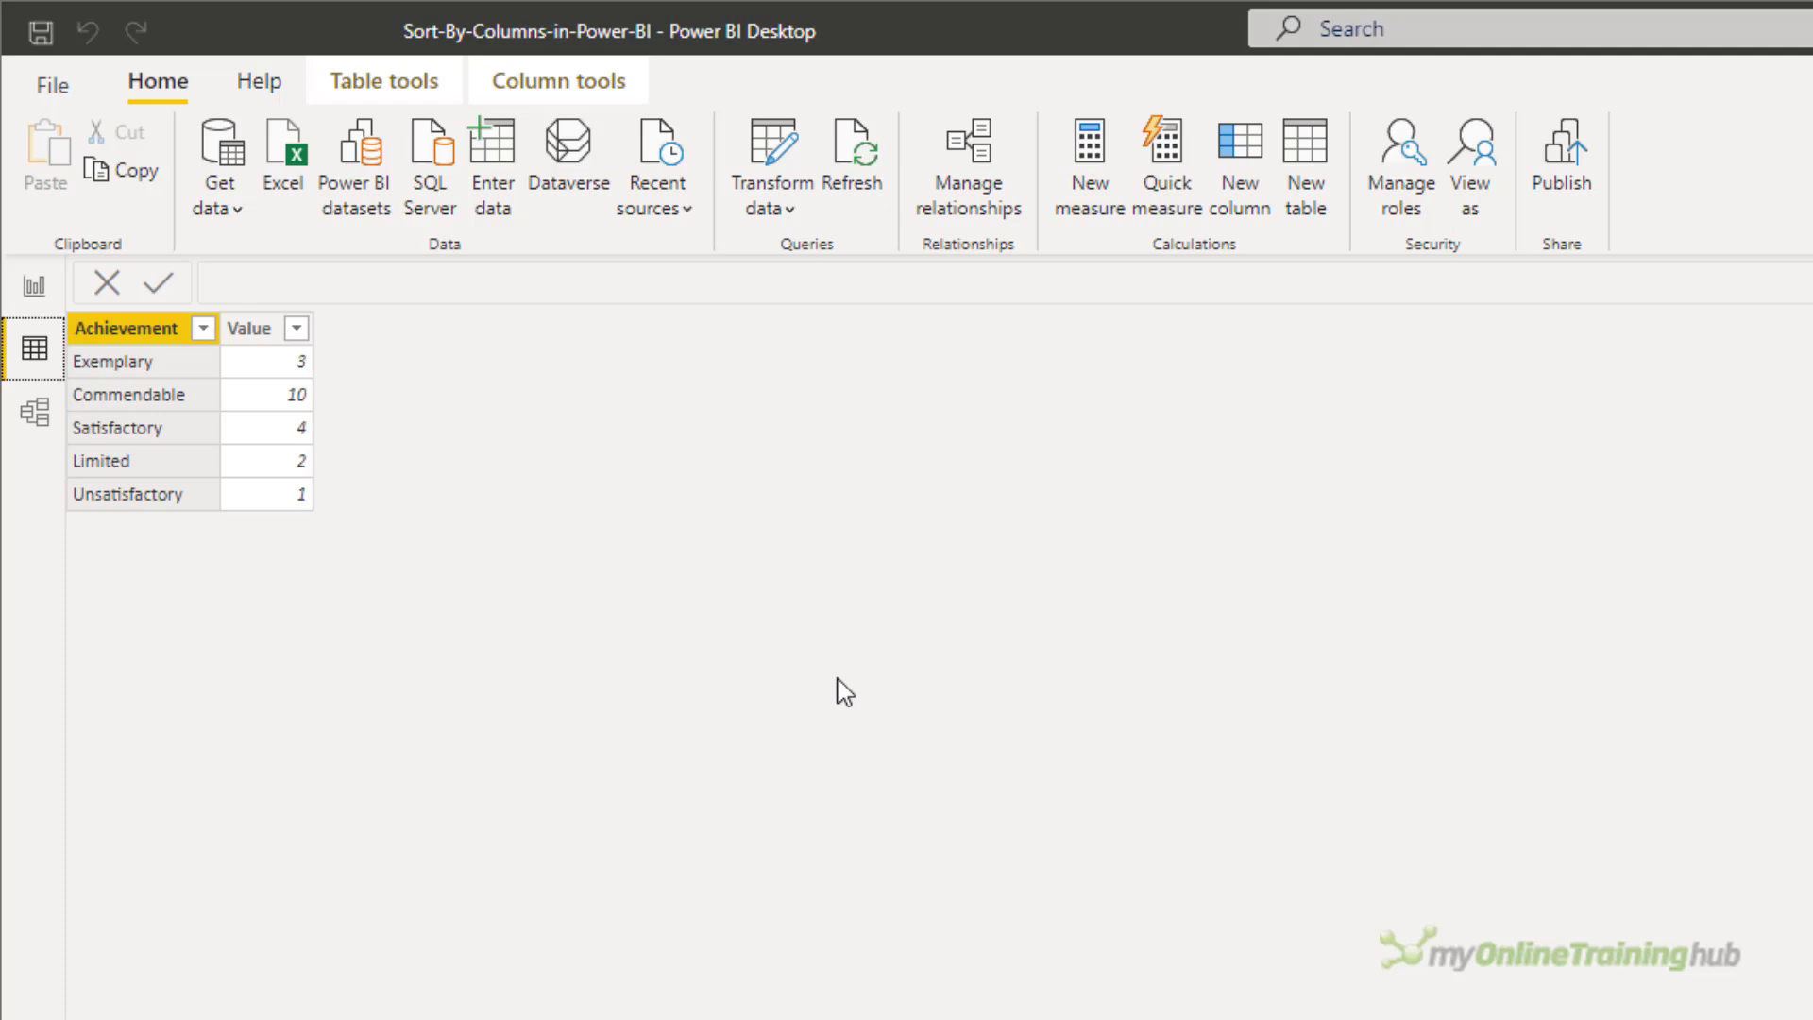
Step: In Power Query, start a conditional column 'Sort By' mapping Achievement Exemplary to 1
left_click(771, 151)
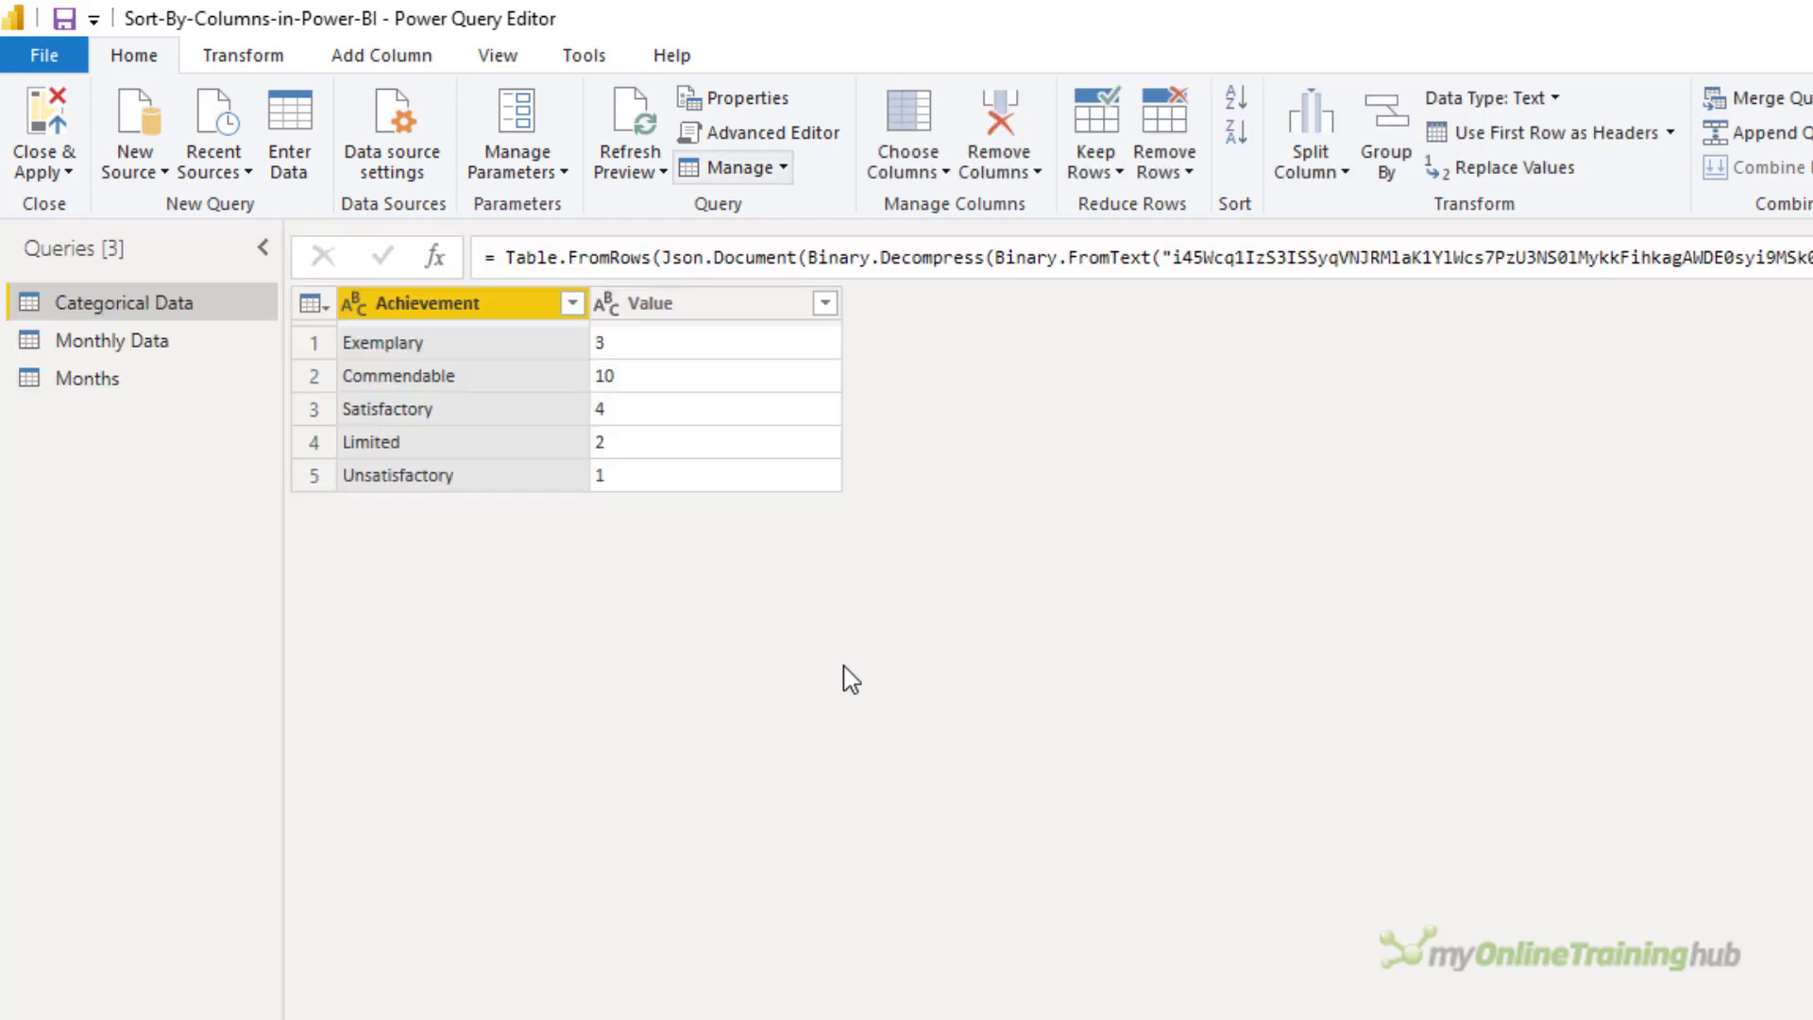
left_click(424, 63)
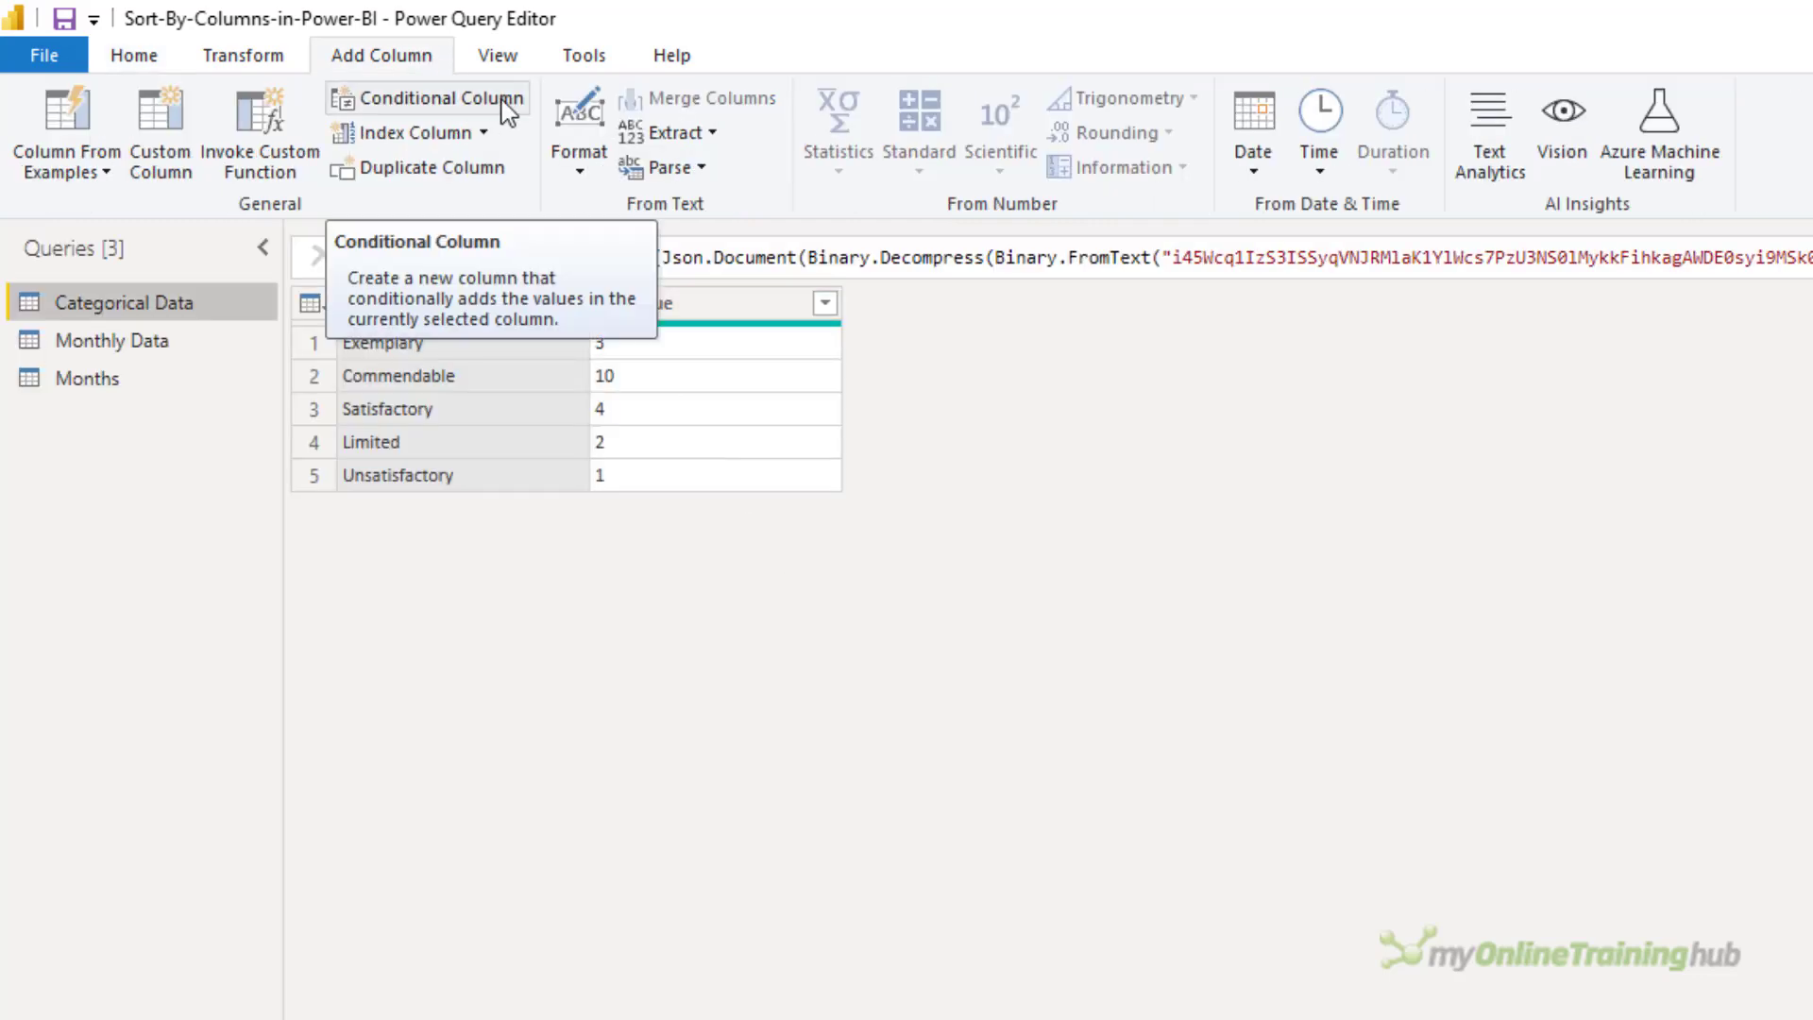
left_click(507, 109)
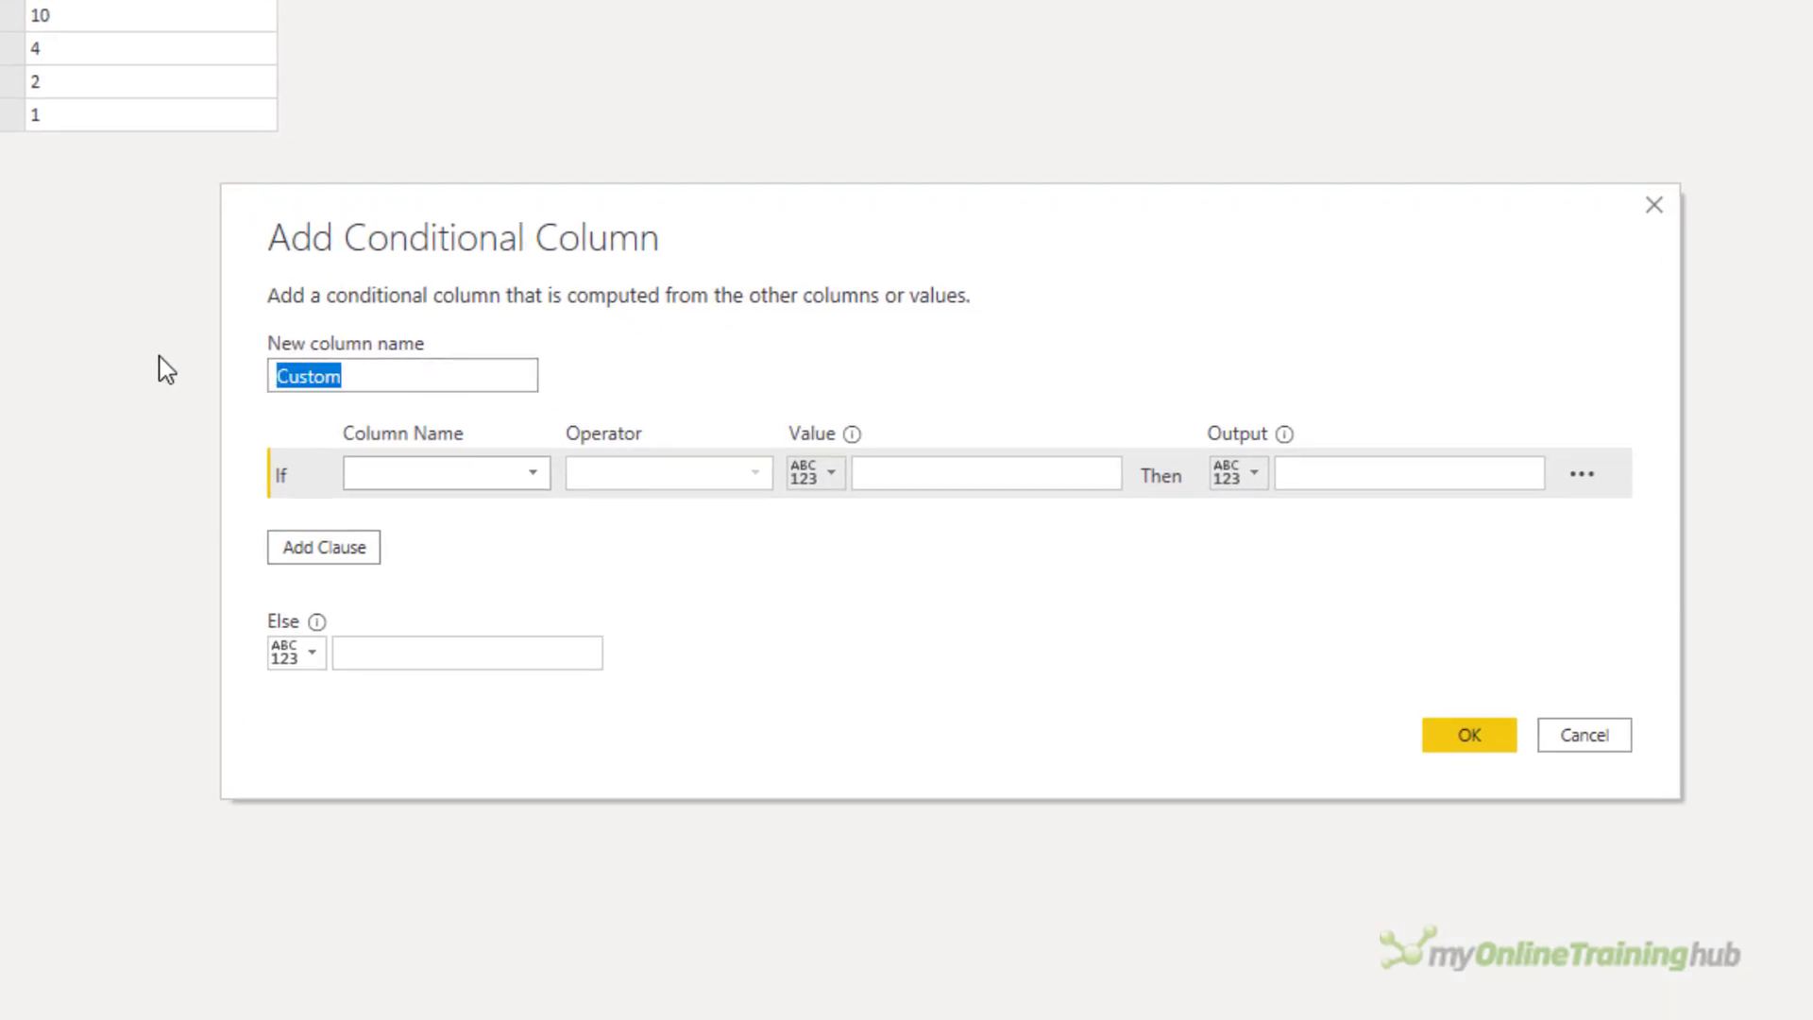
type("Sort By")
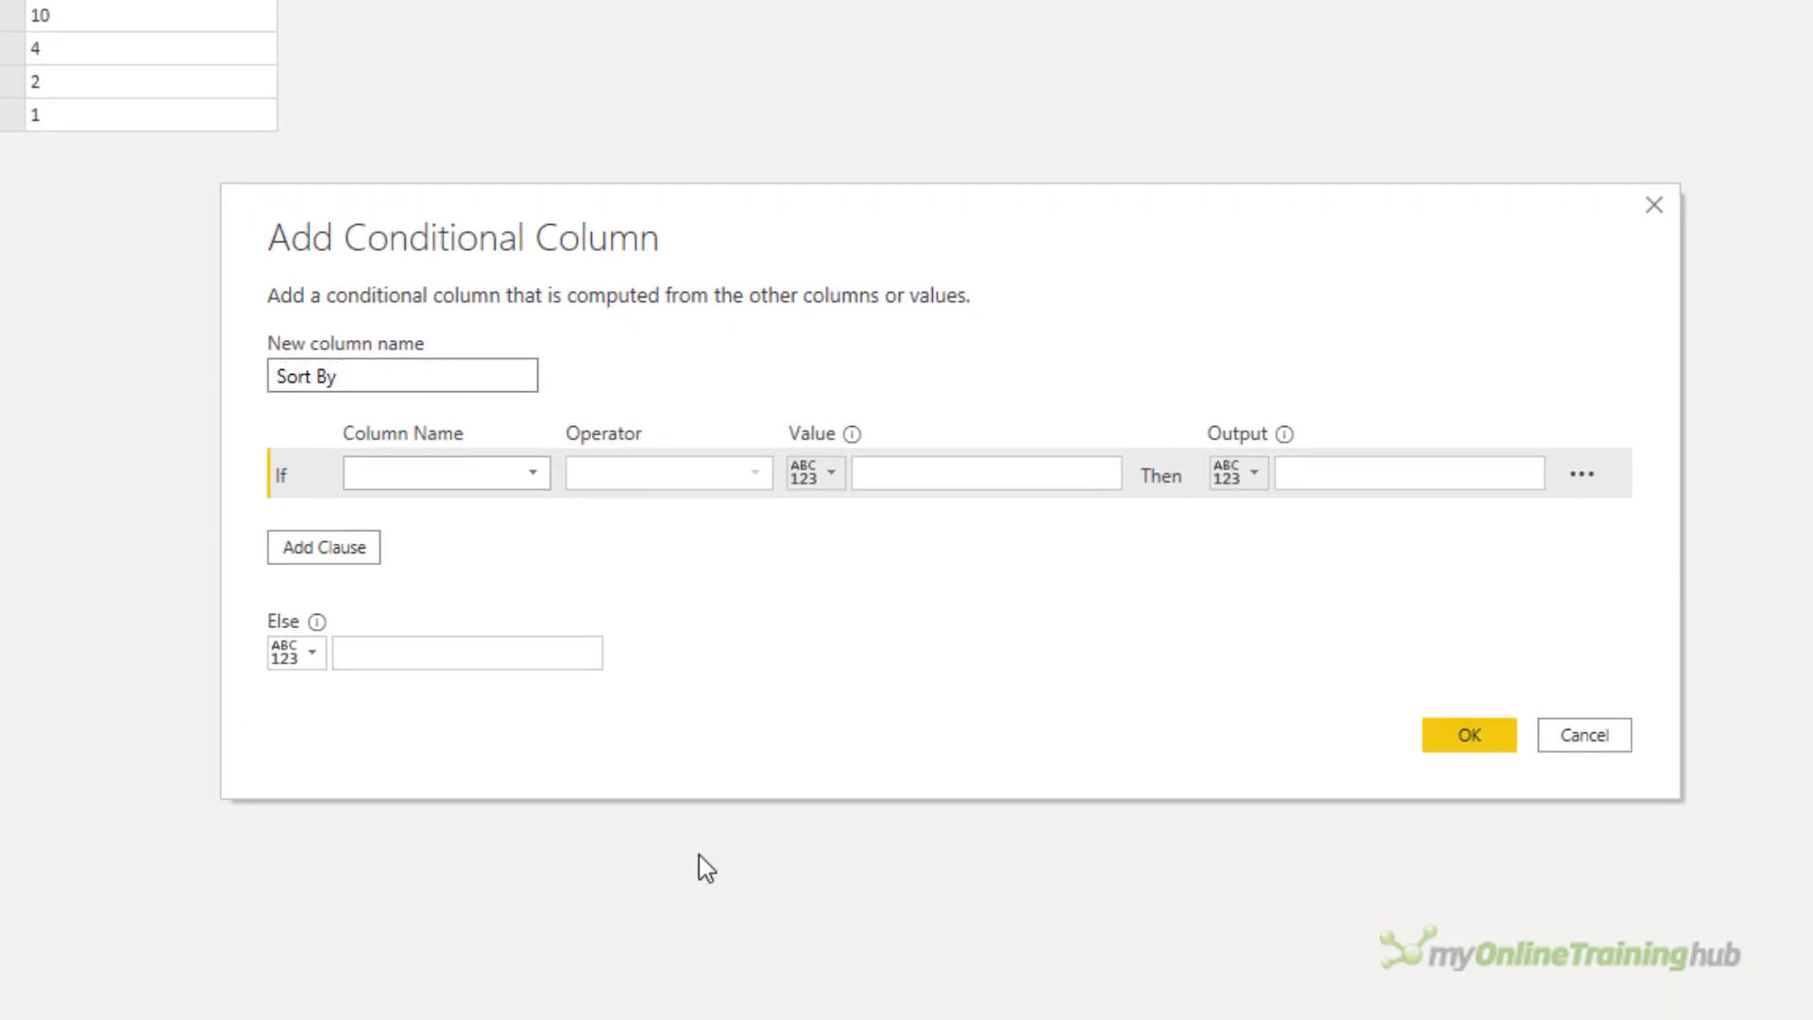
left_click(512, 473)
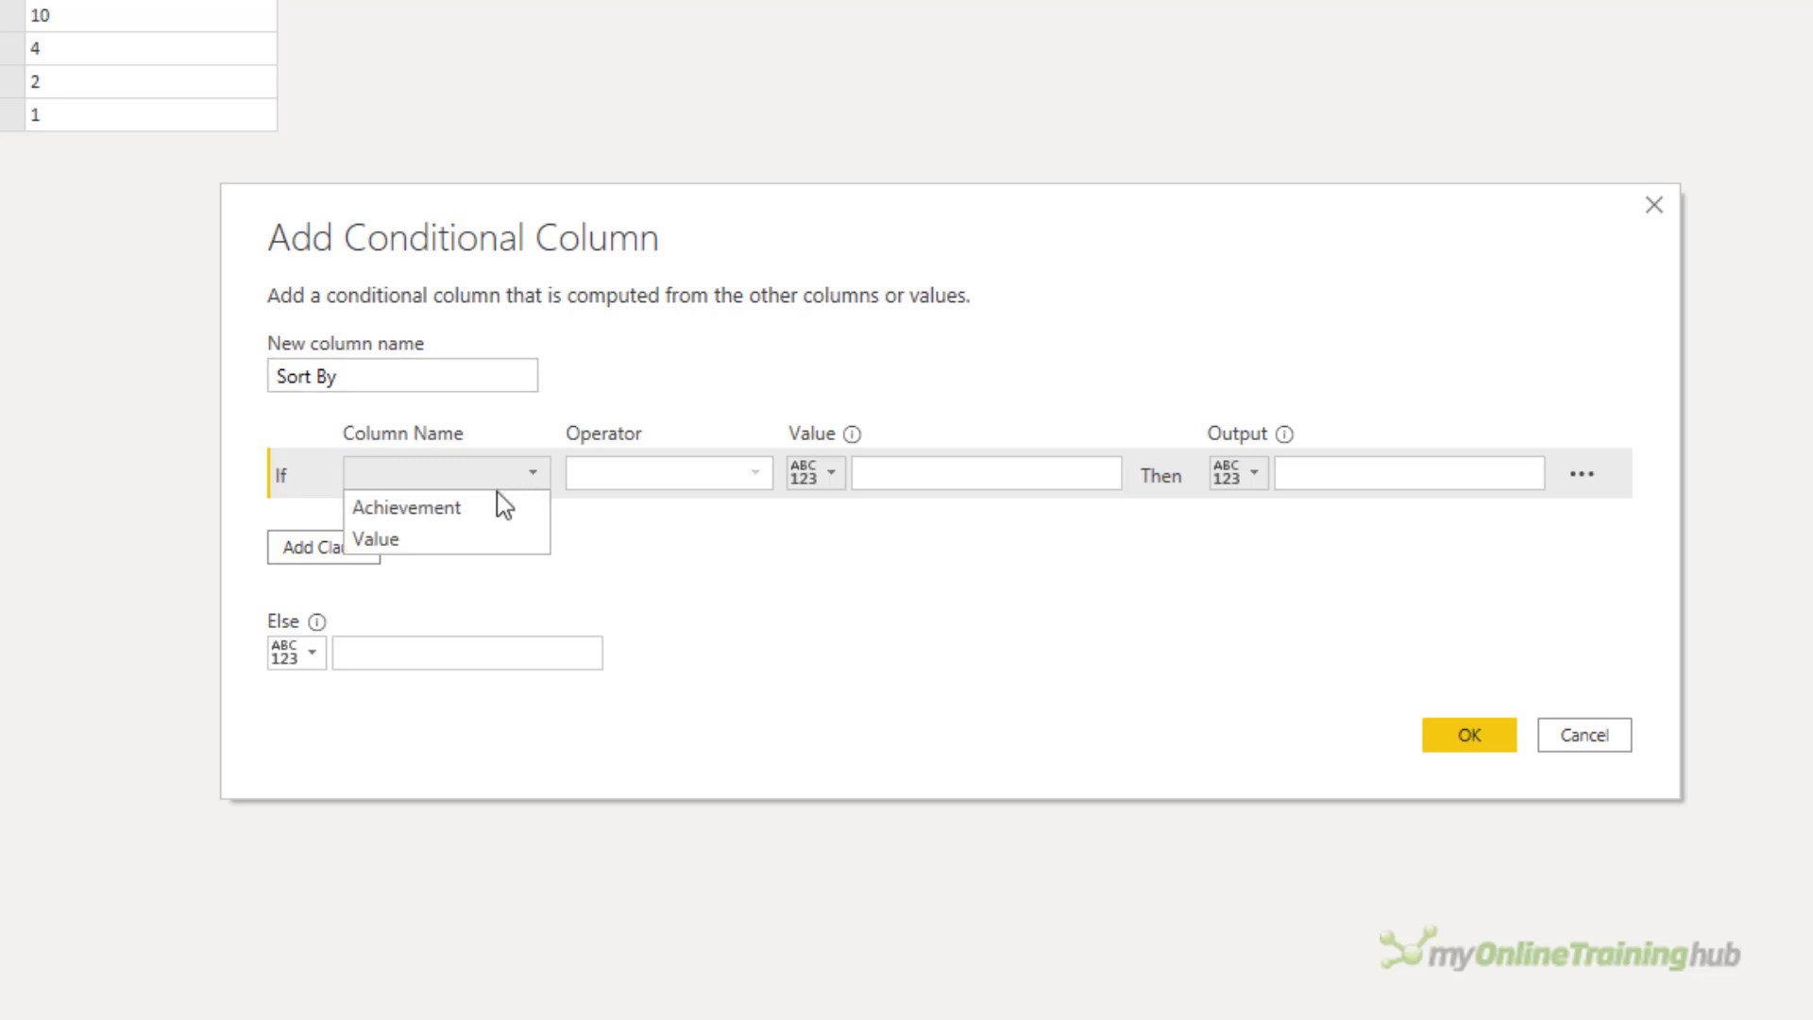
left_click(491, 510)
left_click(1014, 475)
type("Ex")
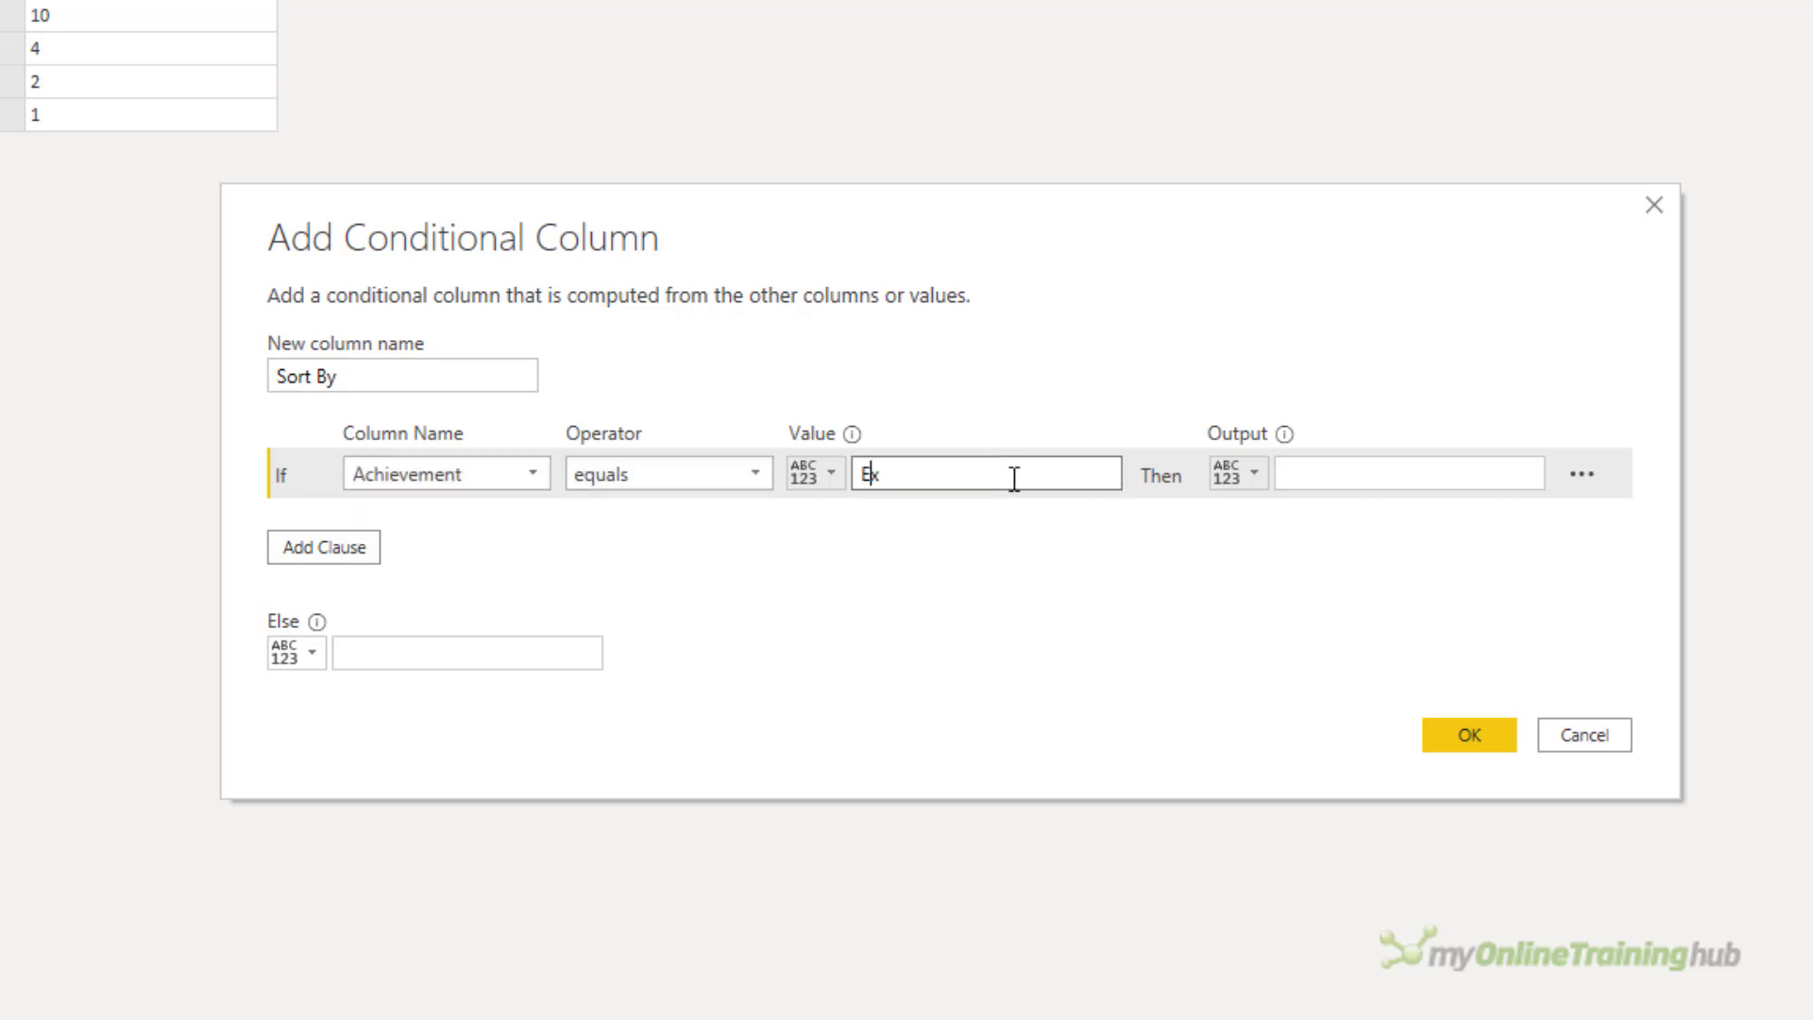
type("emplary")
left_click(1333, 472)
type("1")
Step: Add a clause mapping Achievement Commendable to 2
left_click(322, 552)
left_click(533, 524)
left_click(529, 554)
left_click(683, 525)
left_click(907, 525)
type("Commendable")
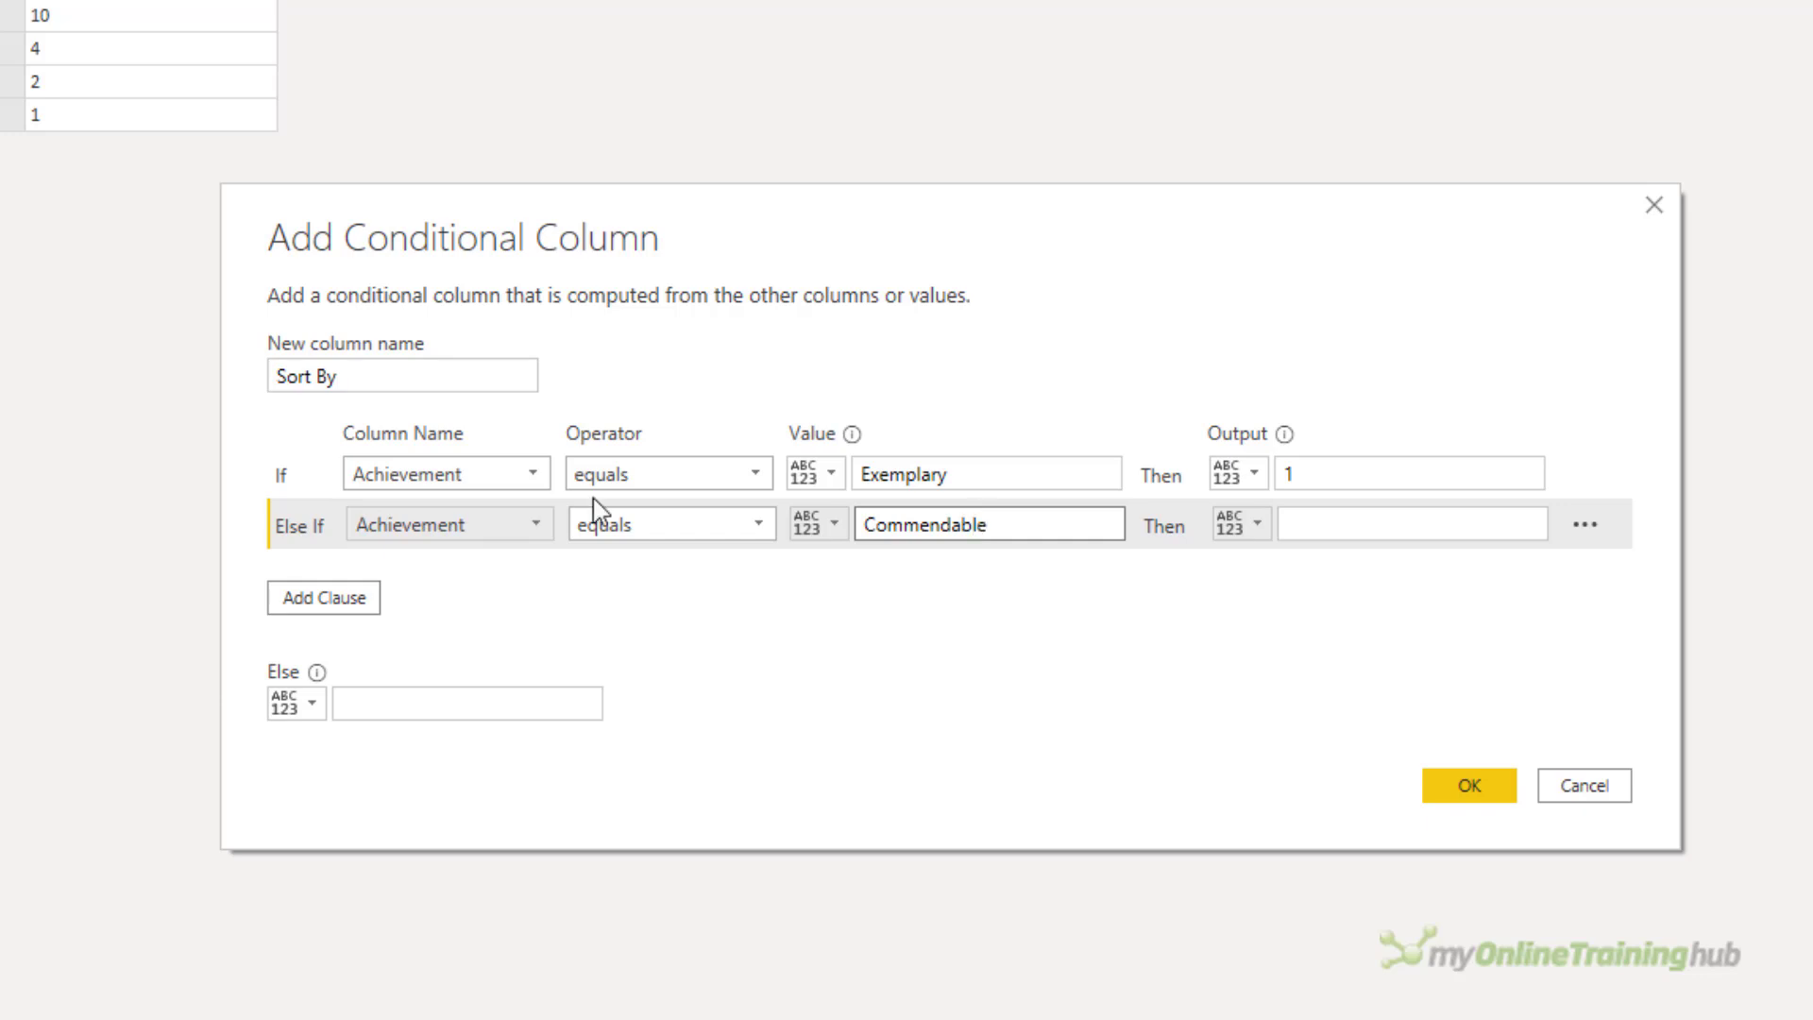
key("Tab")
type("2")
Step: Add a clause mapping Achievement Satisfactory to 3
left_click(364, 598)
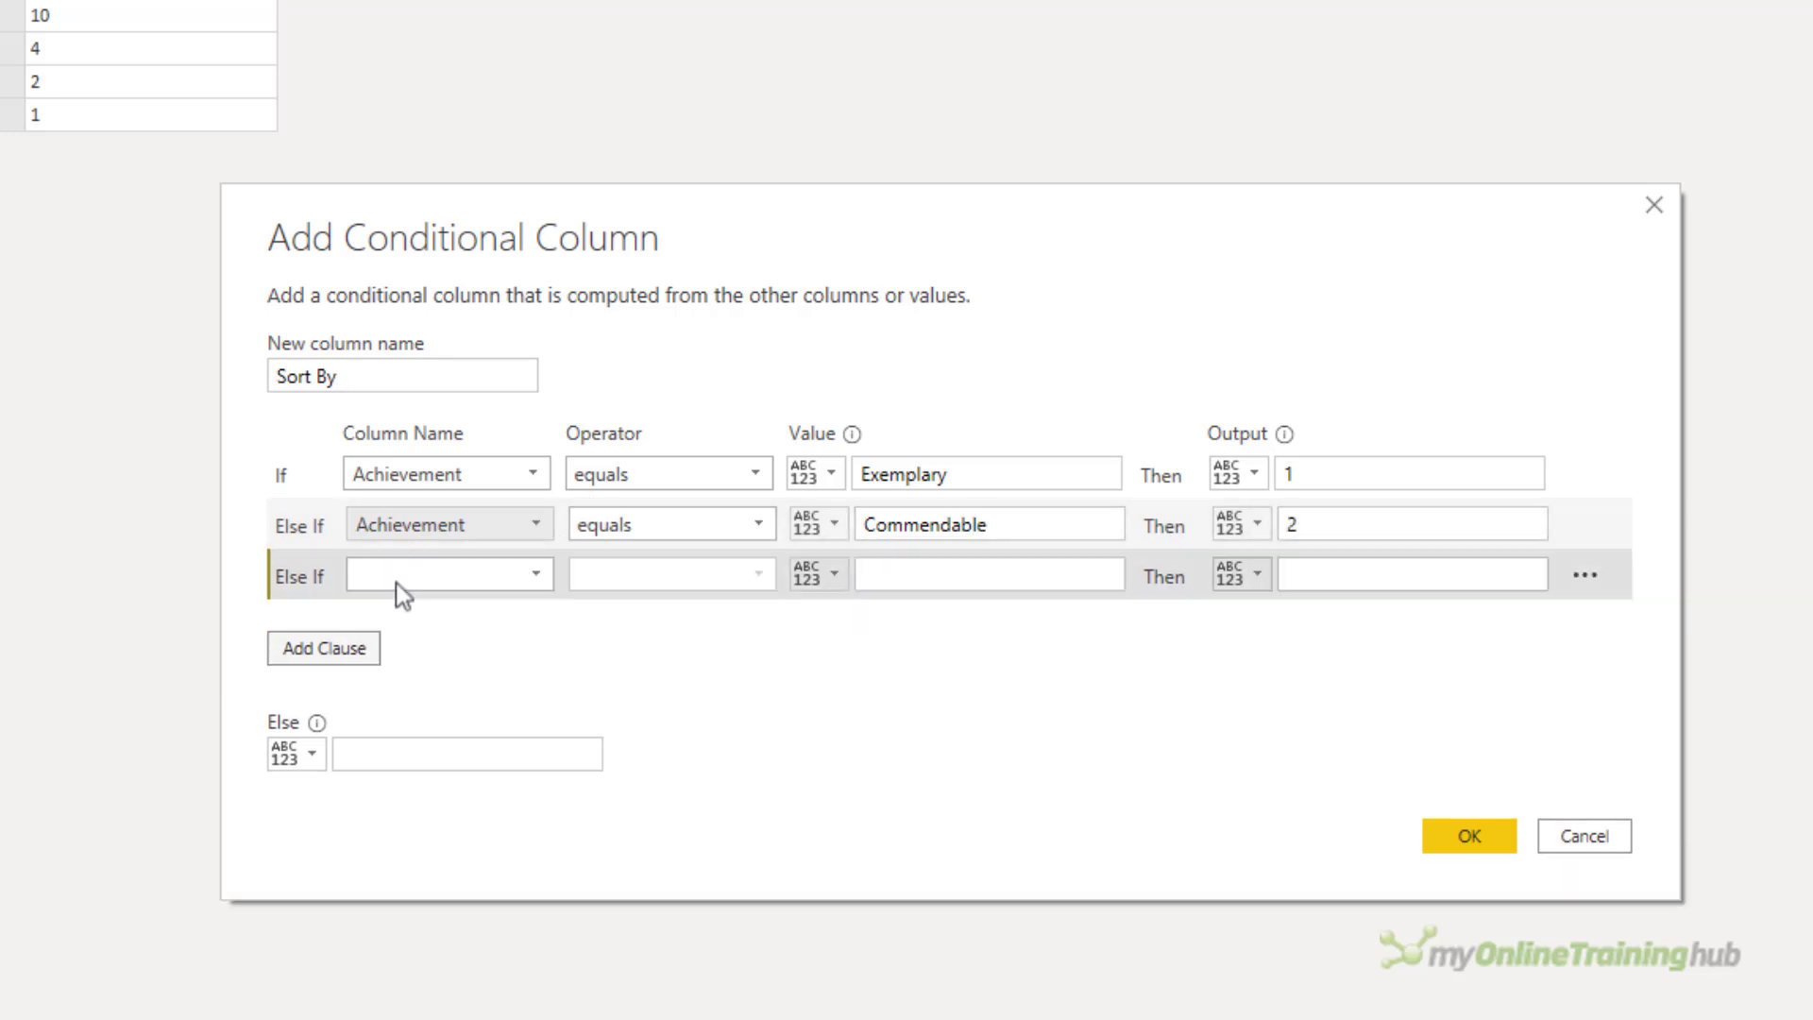
left_click(405, 581)
left_click(421, 615)
left_click(869, 574)
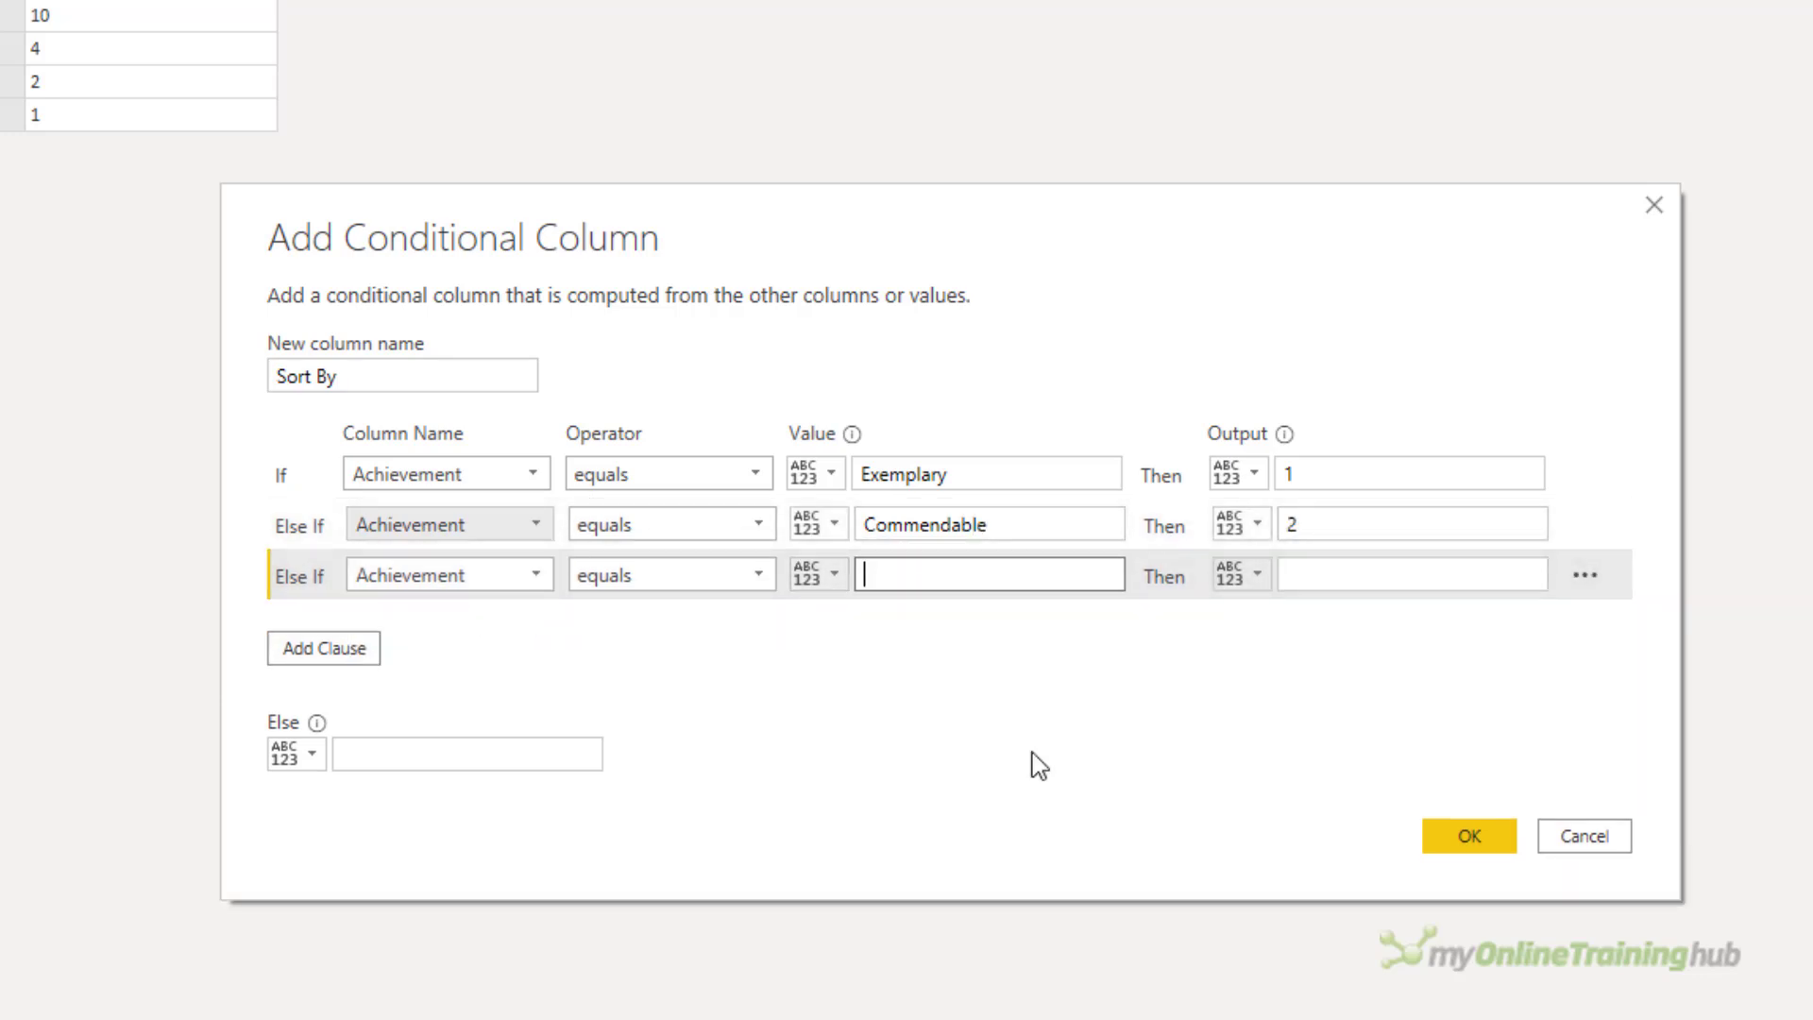
type("Satisfactory")
key("Tab")
type("3")
Step: Add a clause mapping Limited to 4, with 5 as the Else value
left_click(324, 648)
left_click(448, 625)
left_click(421, 659)
left_click(922, 625)
type("Limited")
key("Tab")
key("Tab")
type("4")
left_click(443, 808)
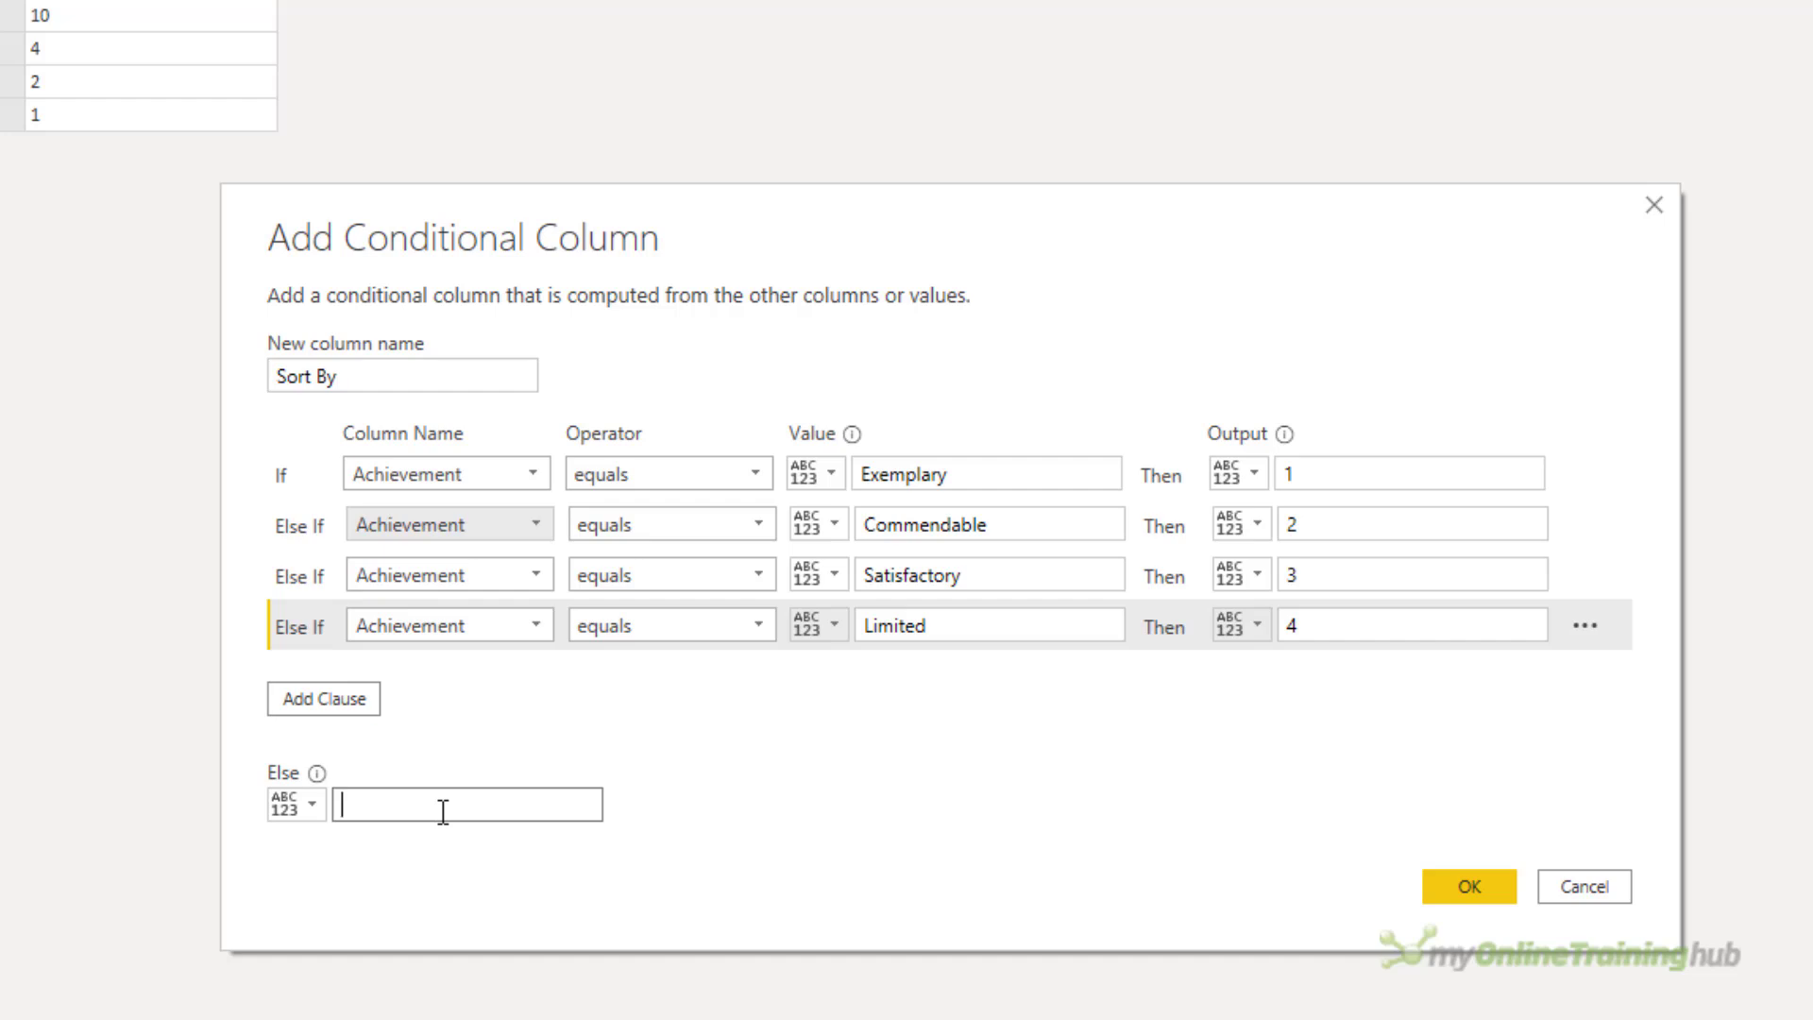
type("5")
Step: Create the Sort By column as Whole Number, apply the changes, and select Achievement
left_click(1470, 888)
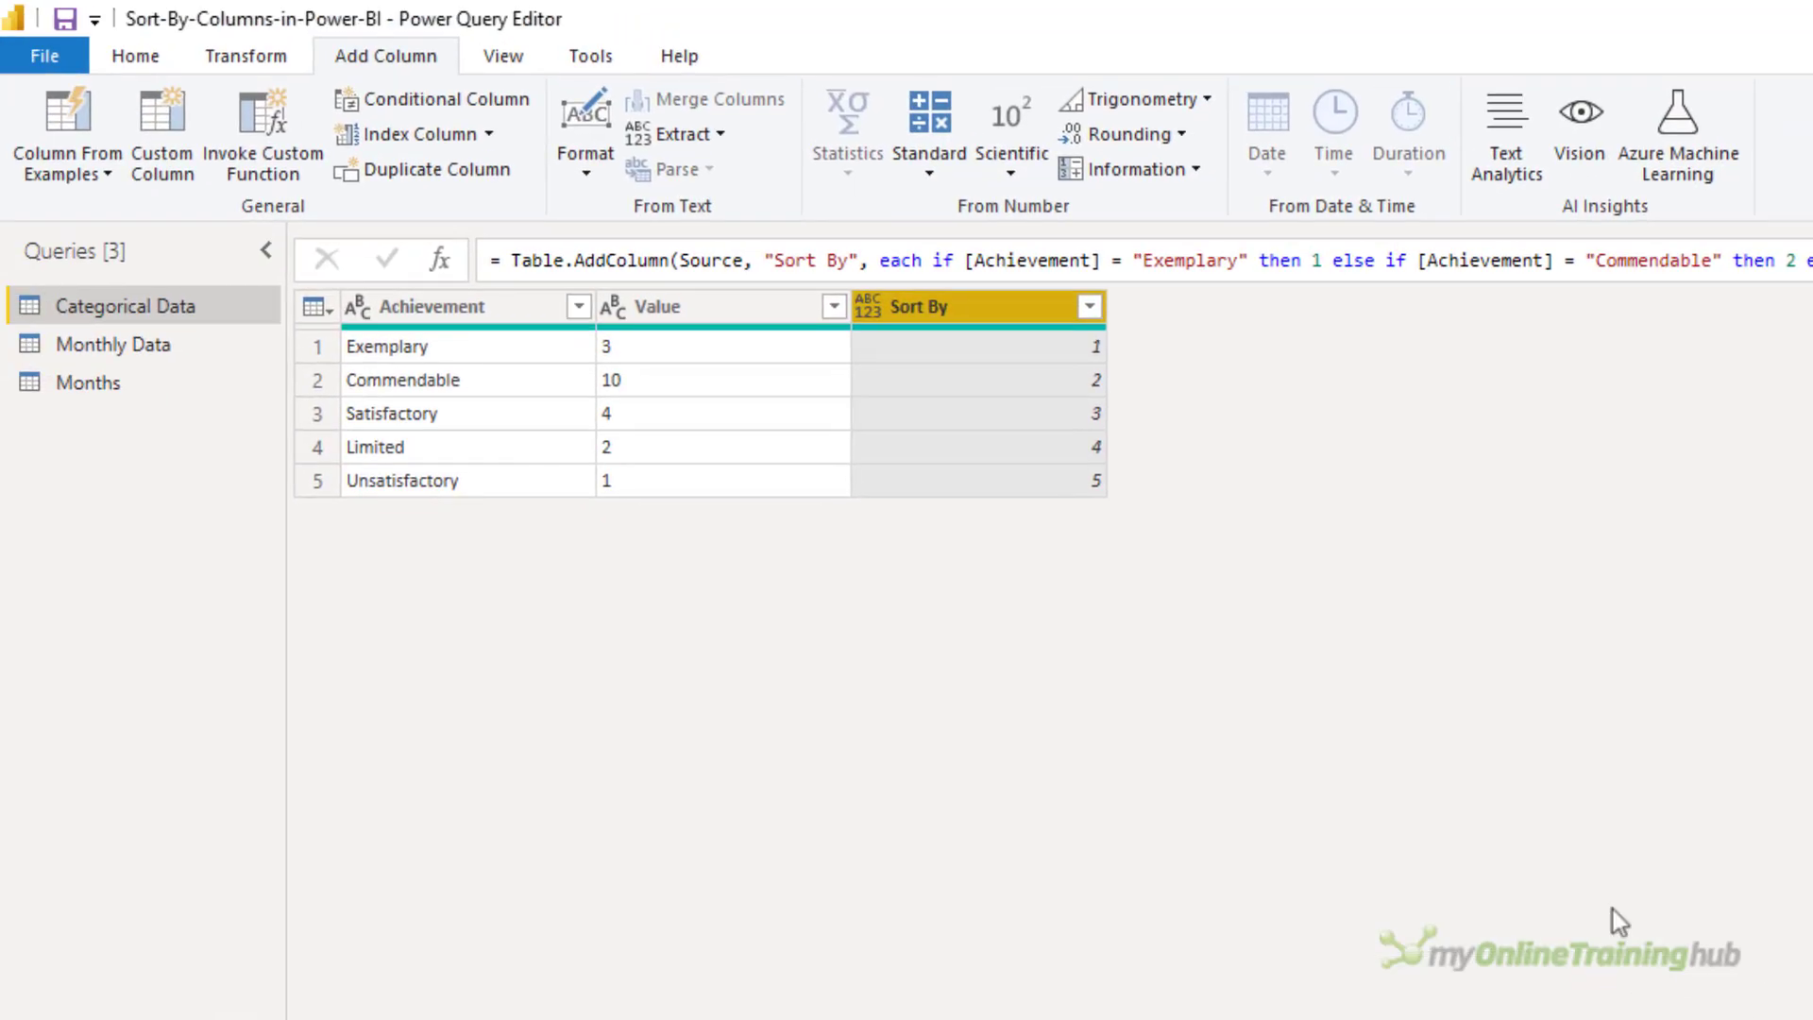
left_click(864, 308)
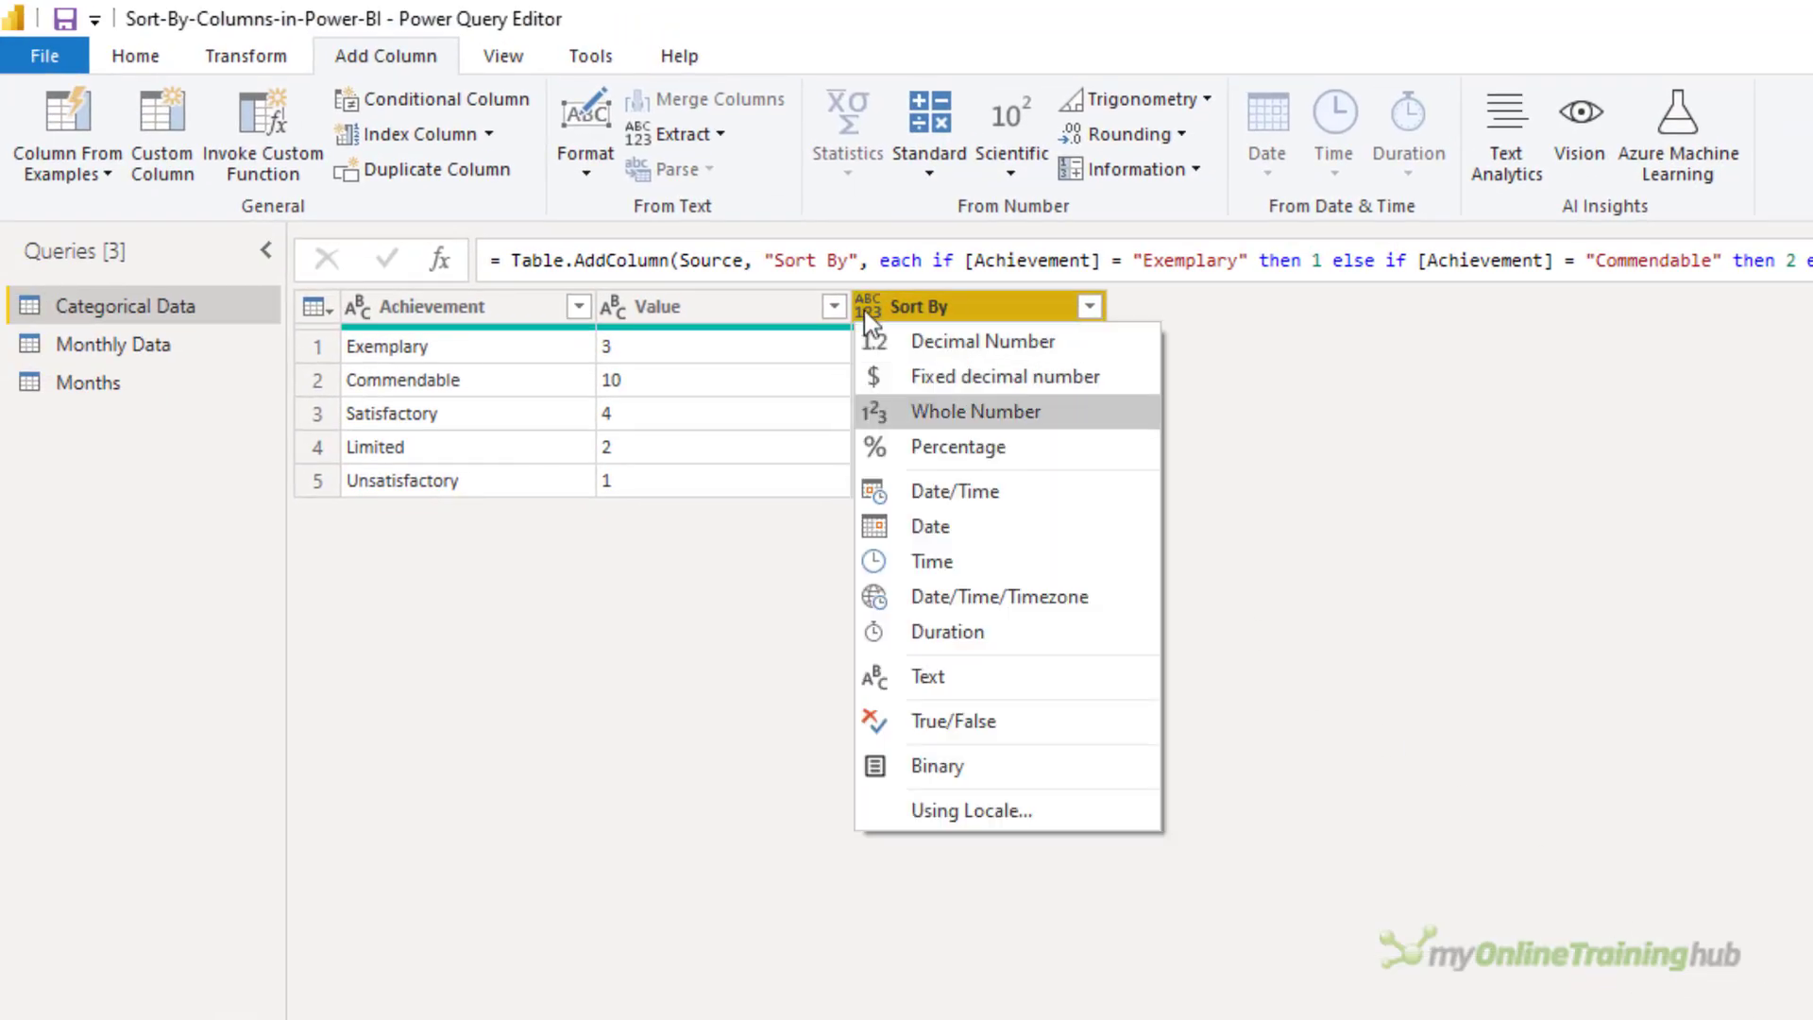
left_click(1061, 416)
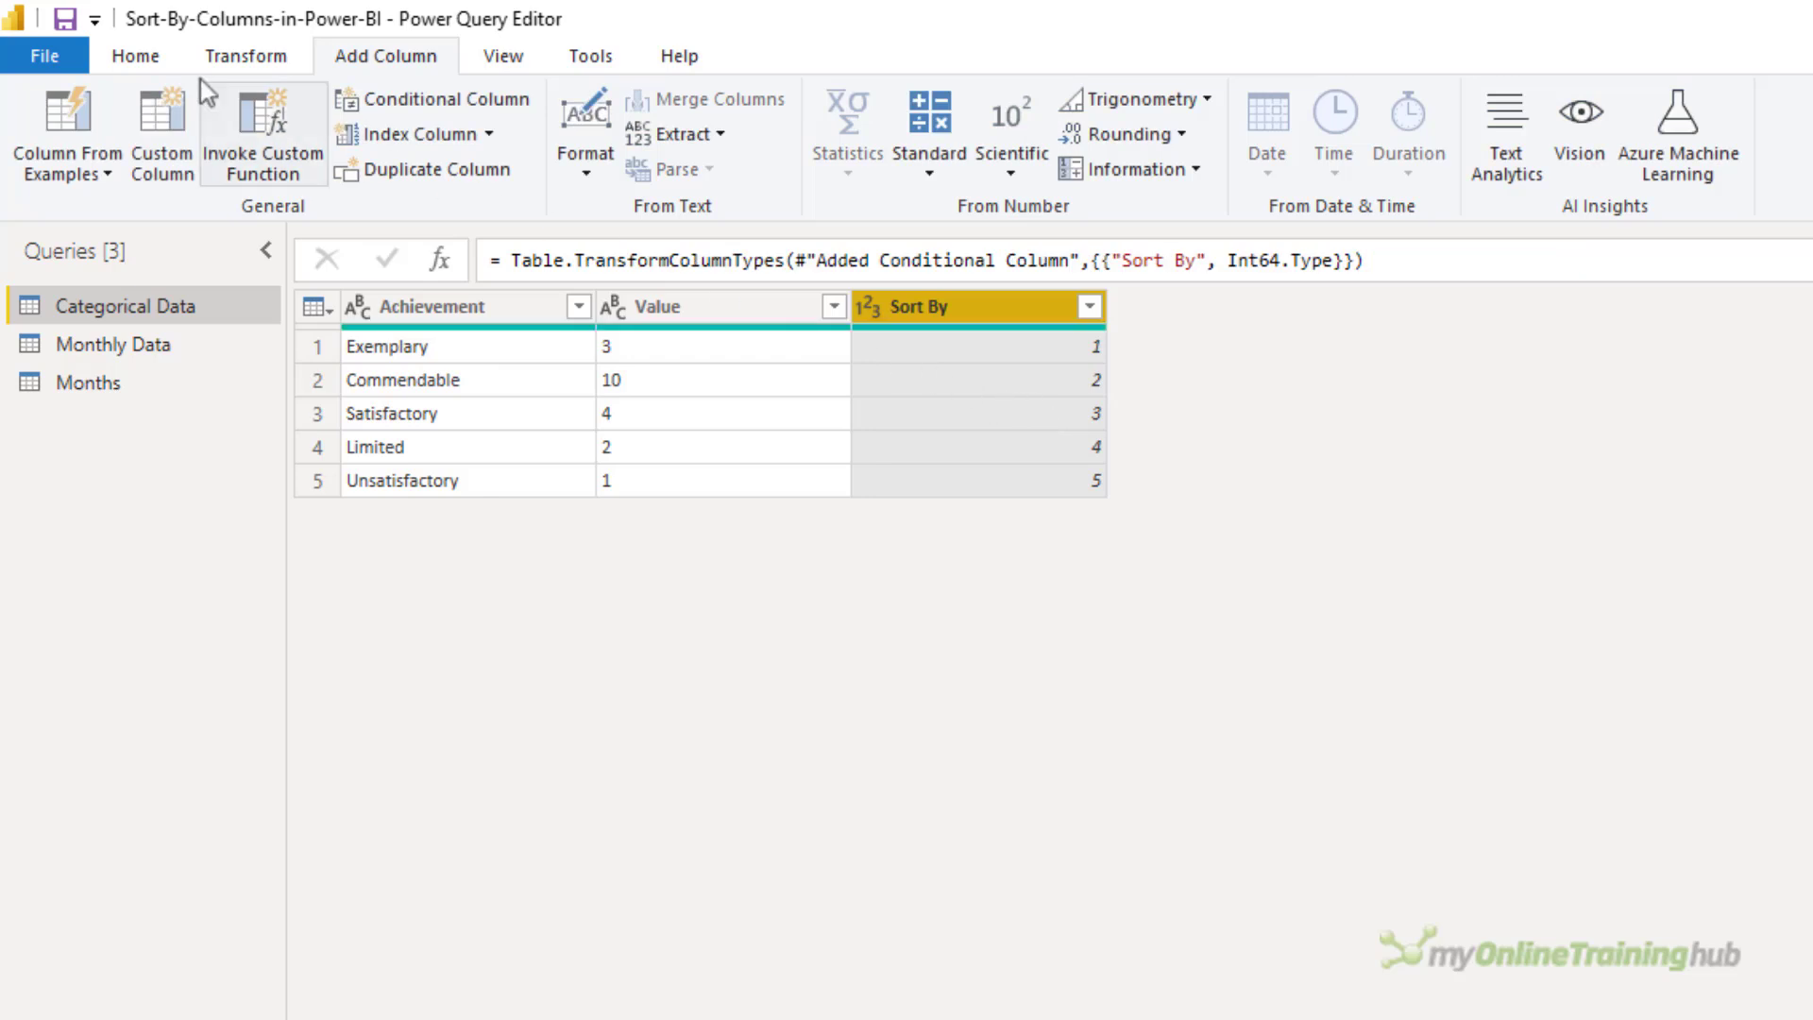
left_click(143, 59)
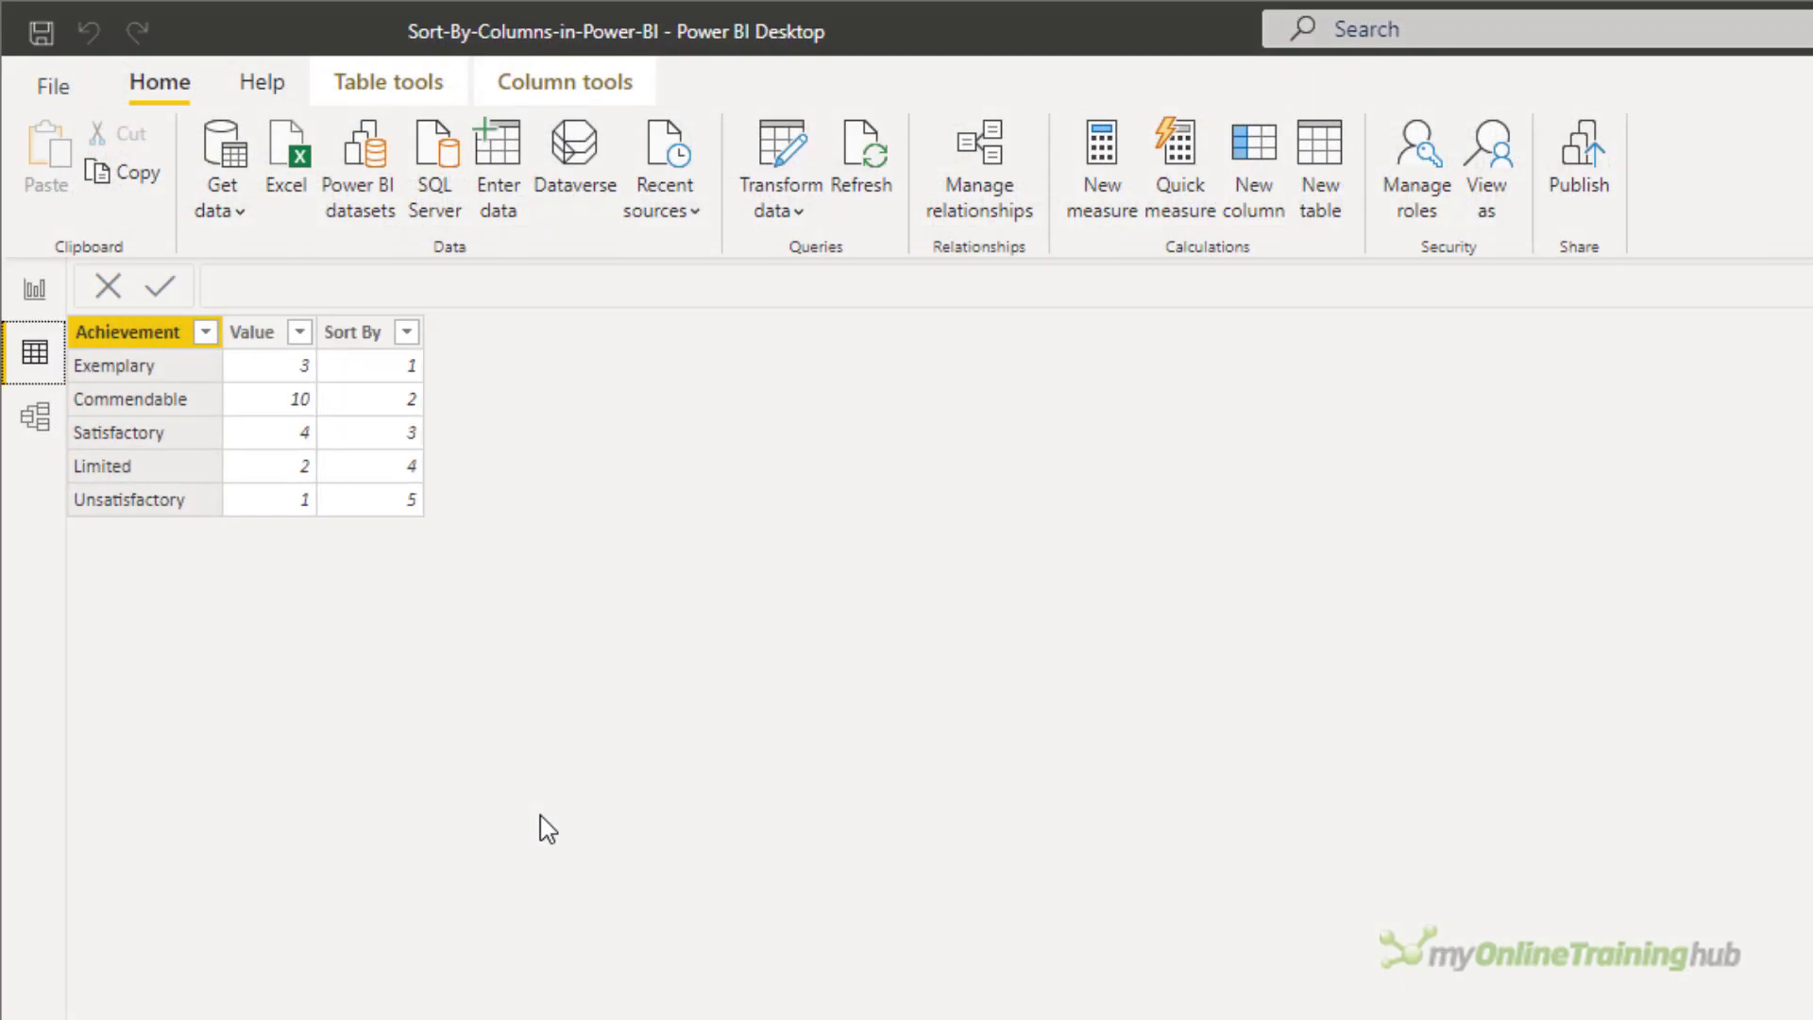
left_click(132, 340)
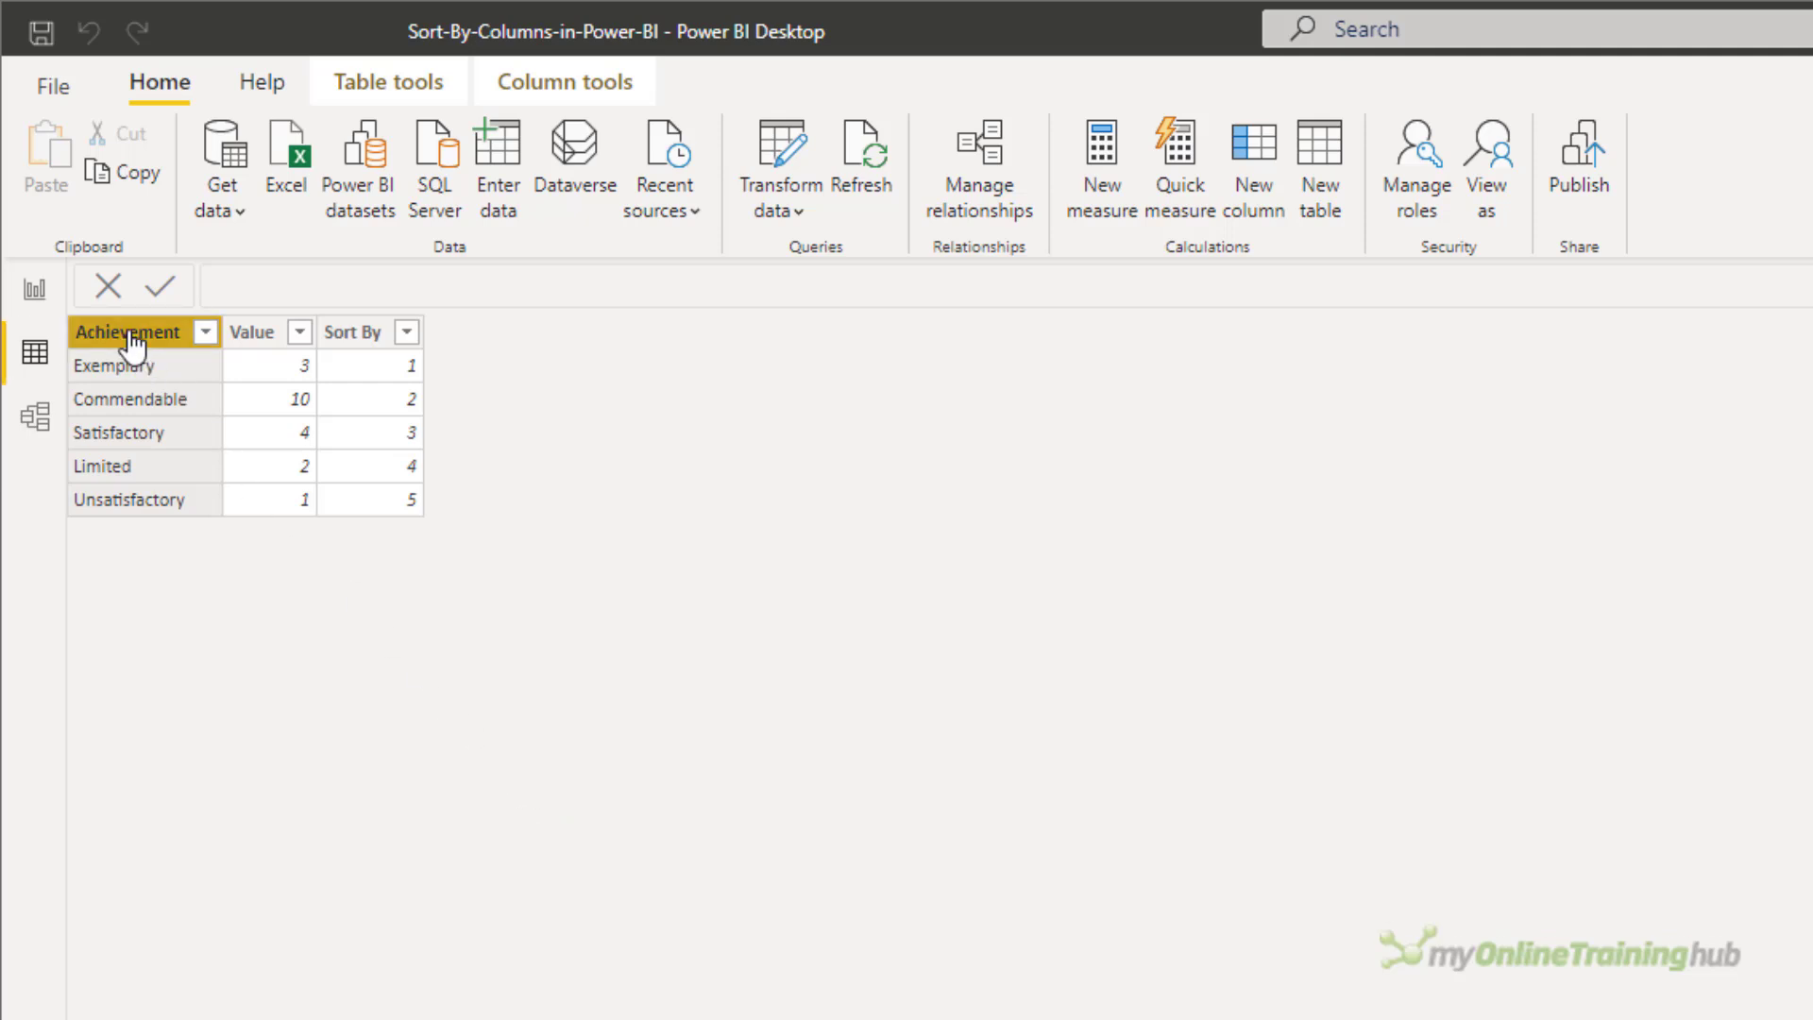
Step: Set Achievement to sort by the Sort By column and check the chart's new order
left_click(495, 92)
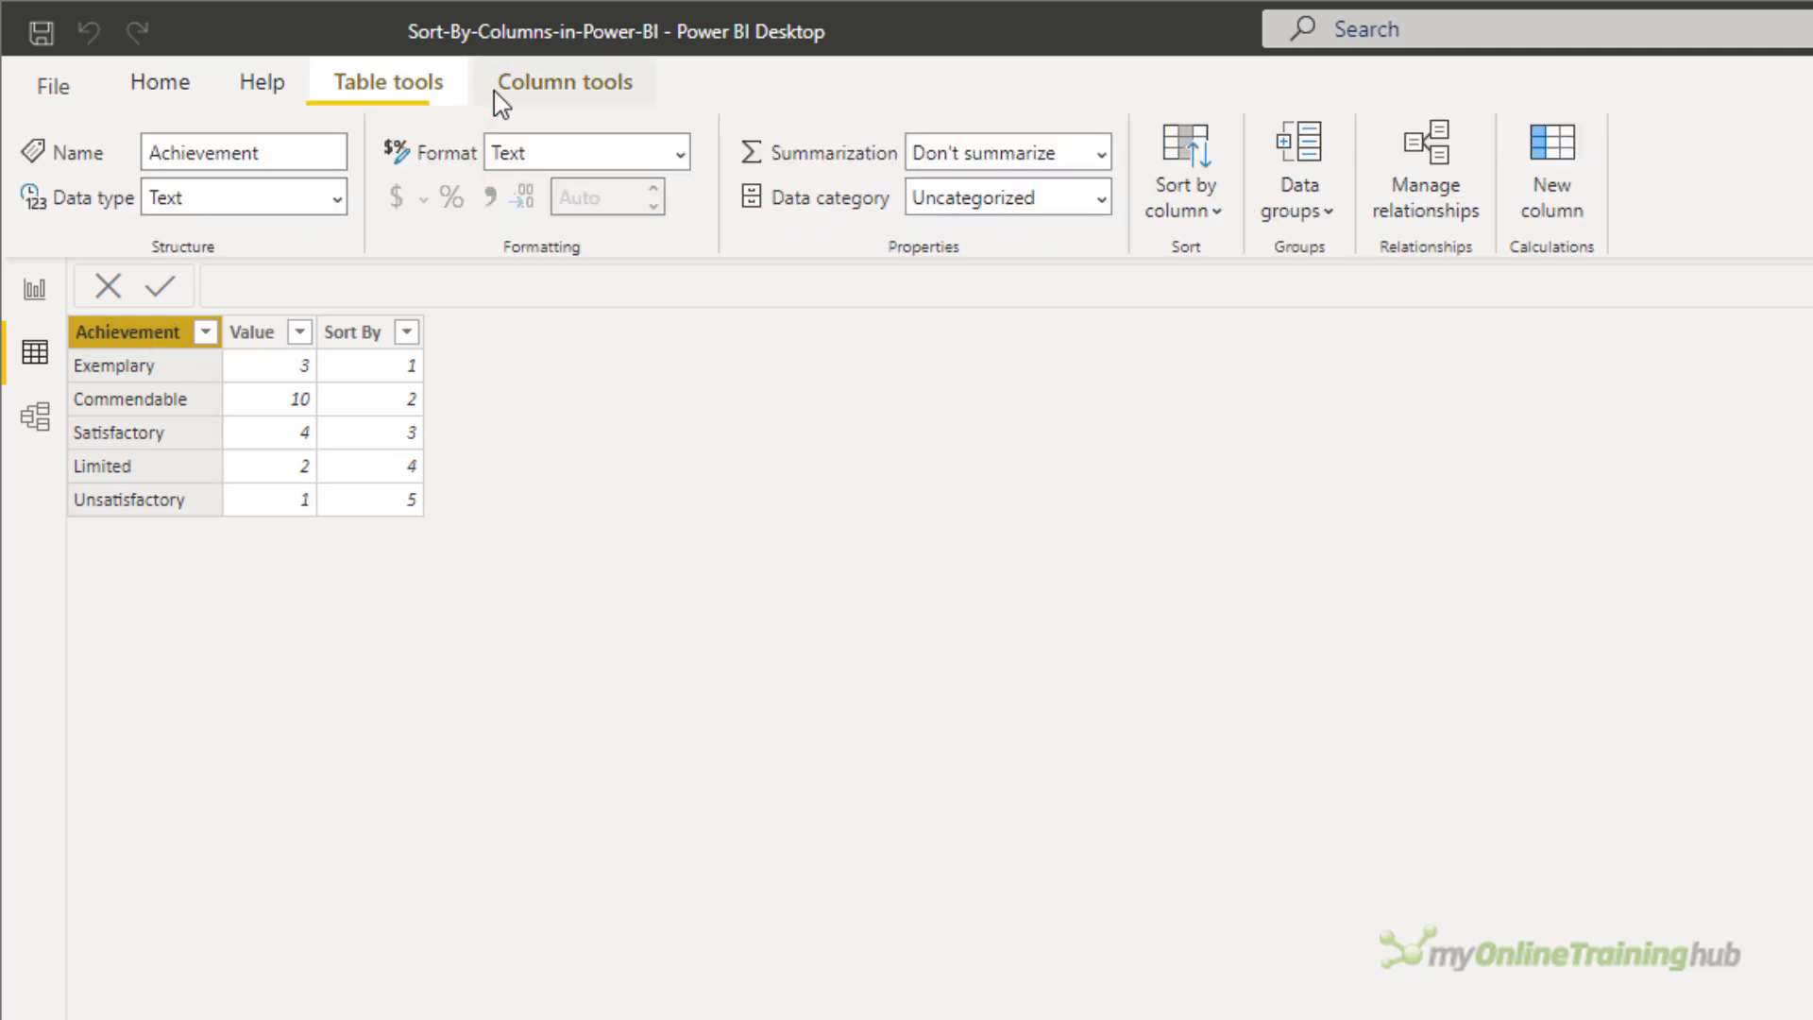
left_click(1218, 210)
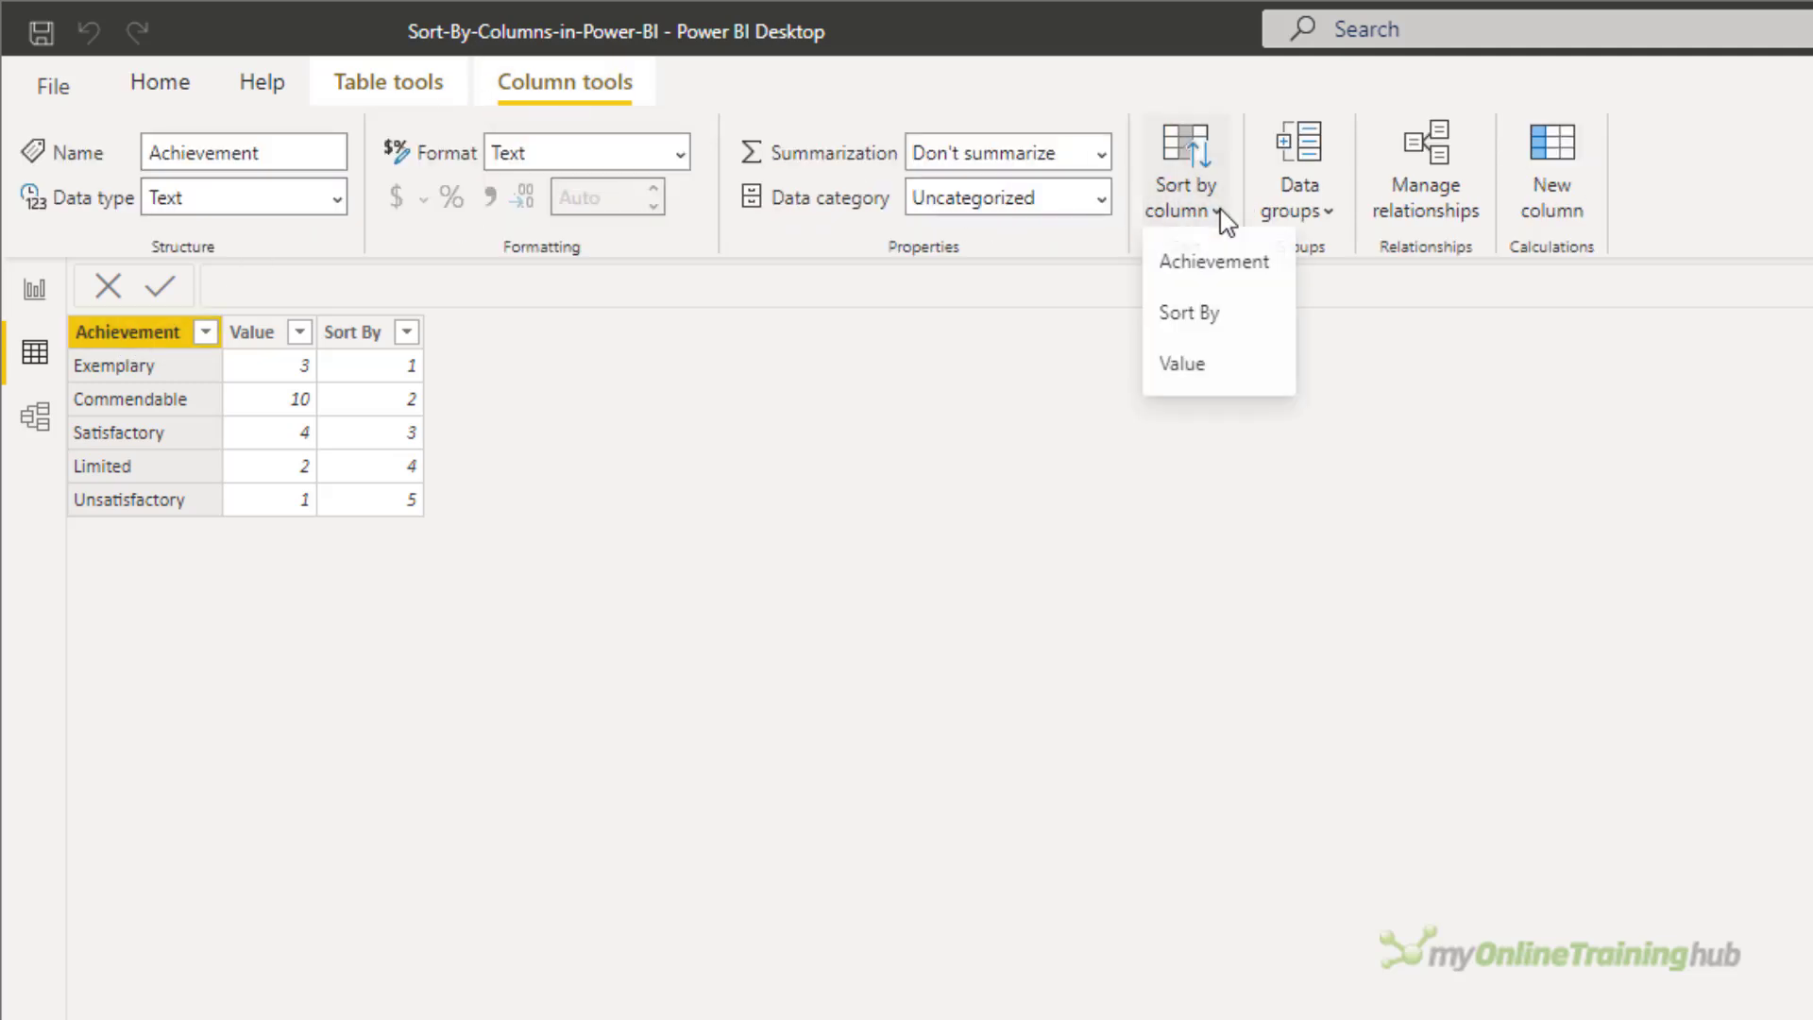
left_click(1258, 330)
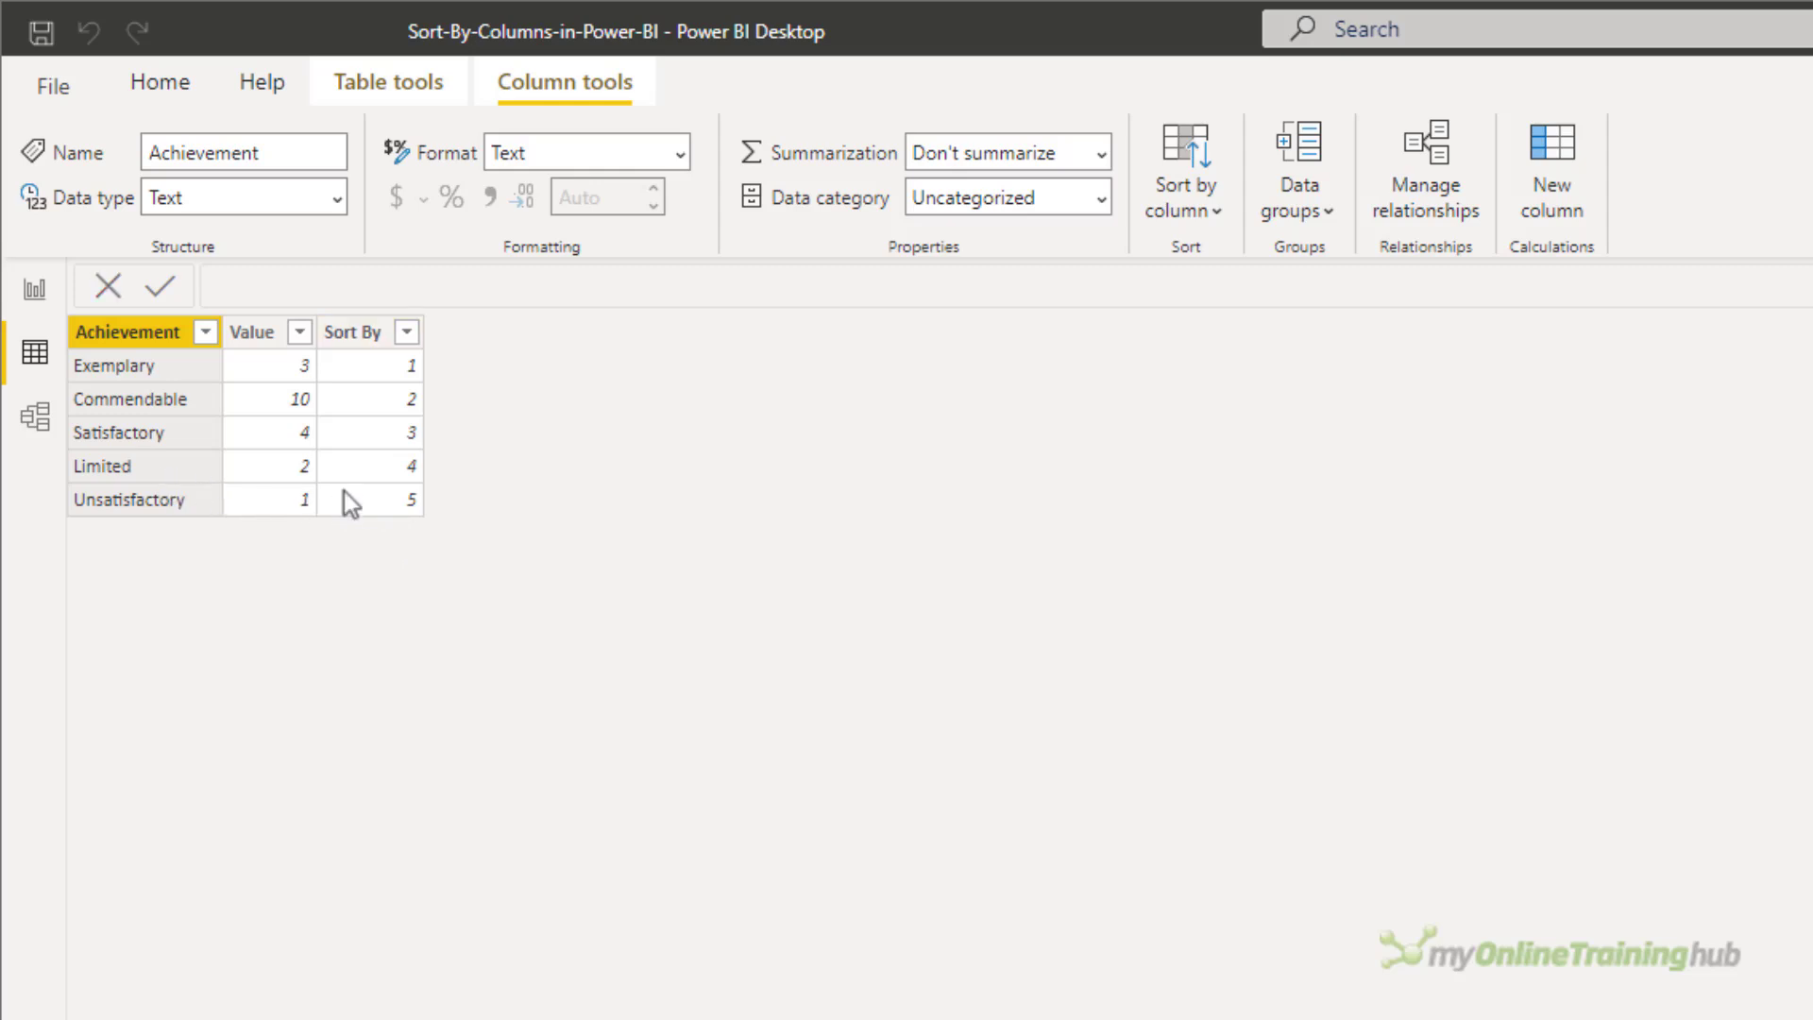
left_click(34, 289)
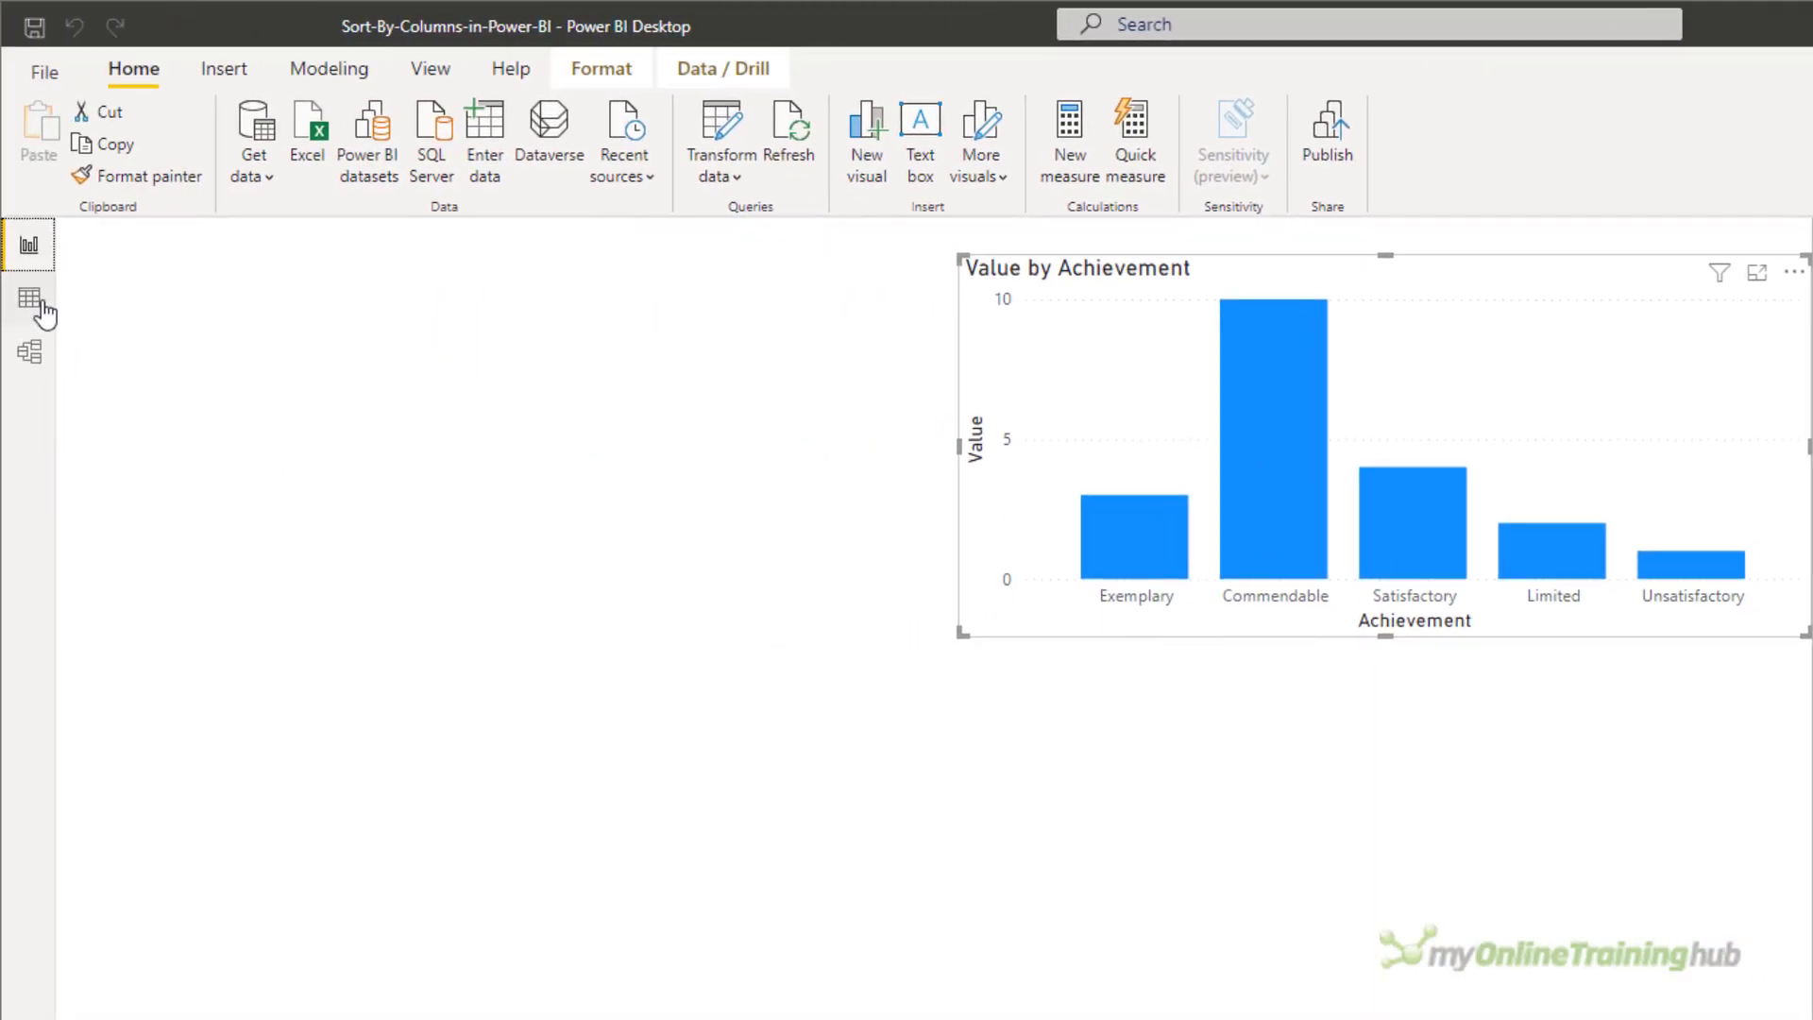
Step: In Data view, select the Sort By column to inspect its data type
left_click(30, 300)
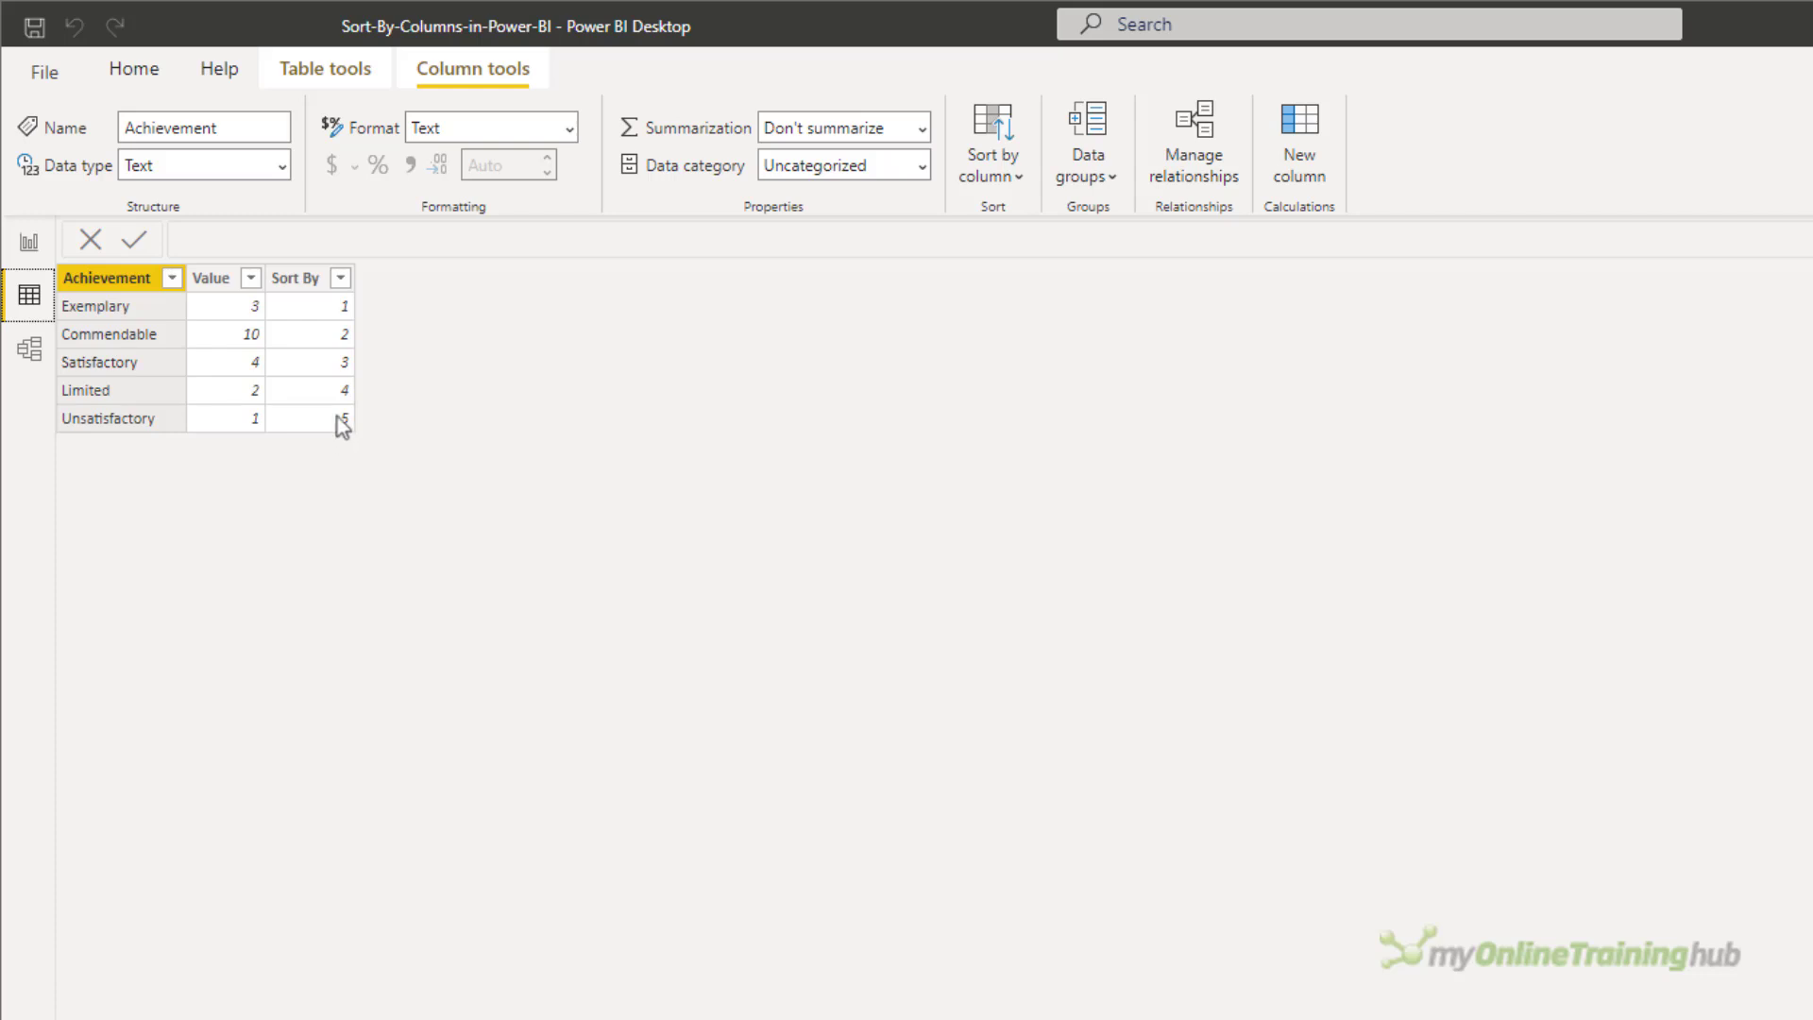
left_click(295, 279)
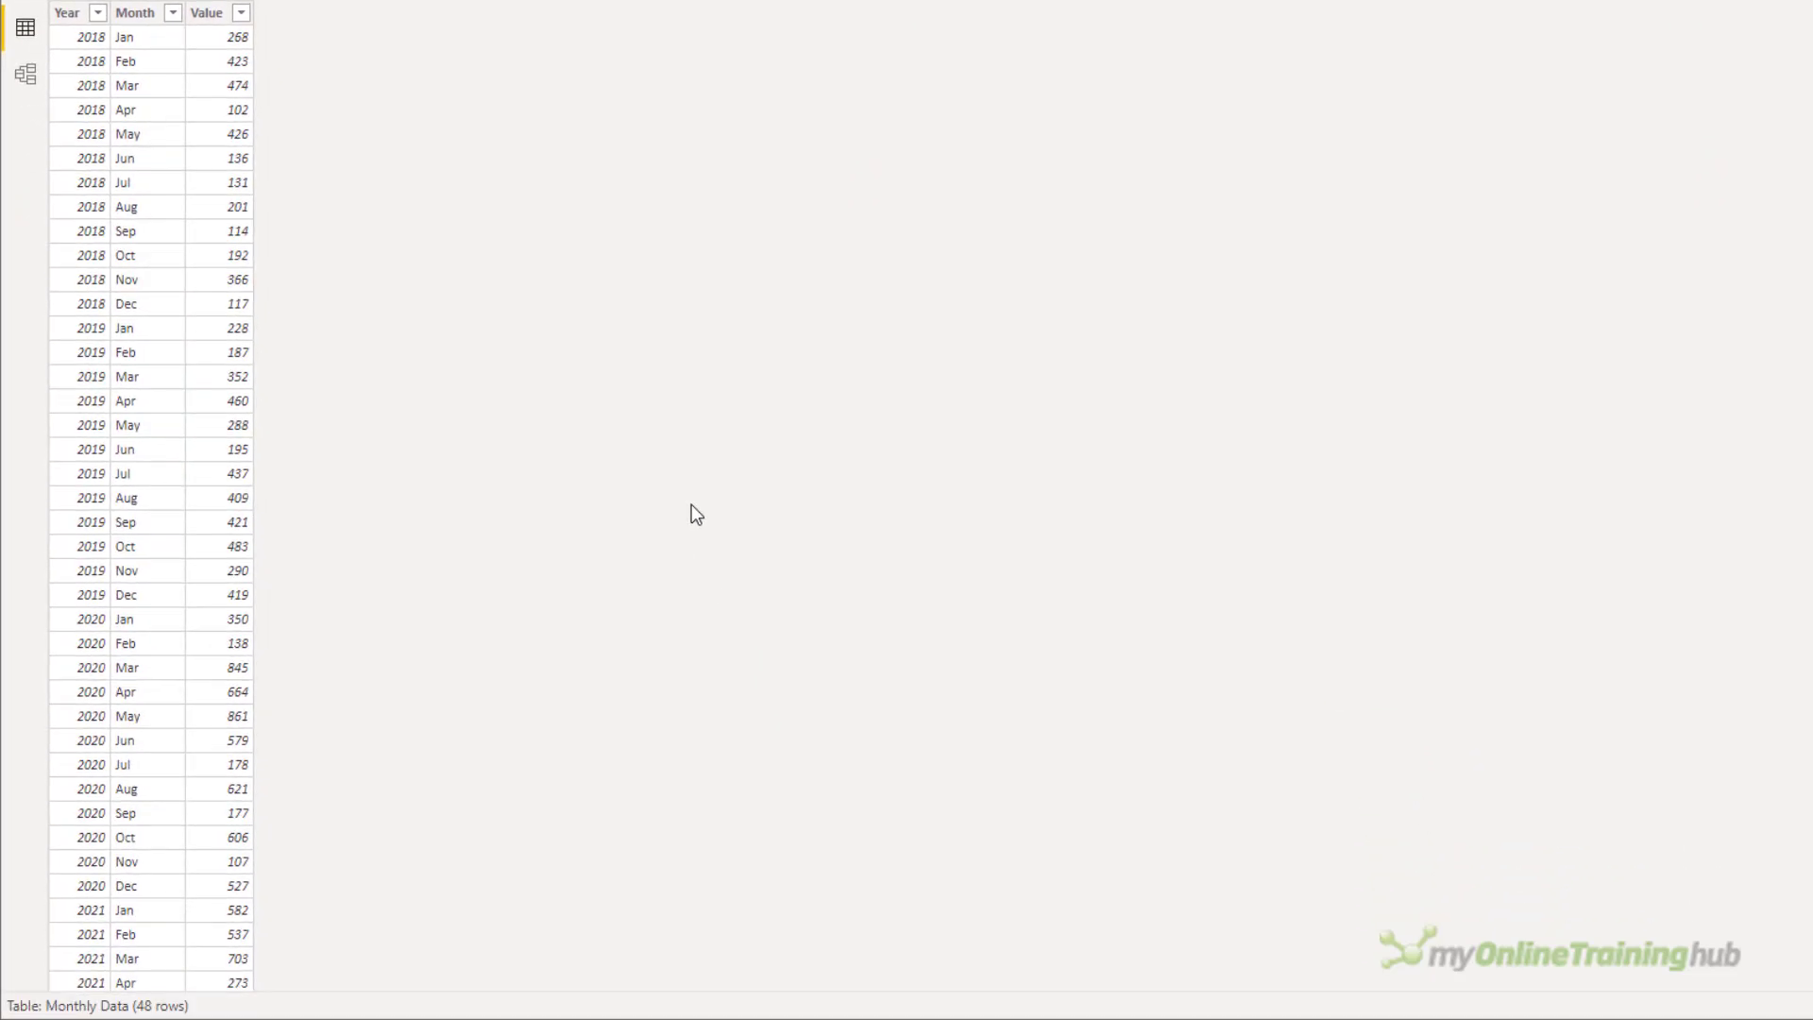
Step: Scroll through the Monthly Data table and select Month to confirm it is Text
scroll(507, 492, "down", 3)
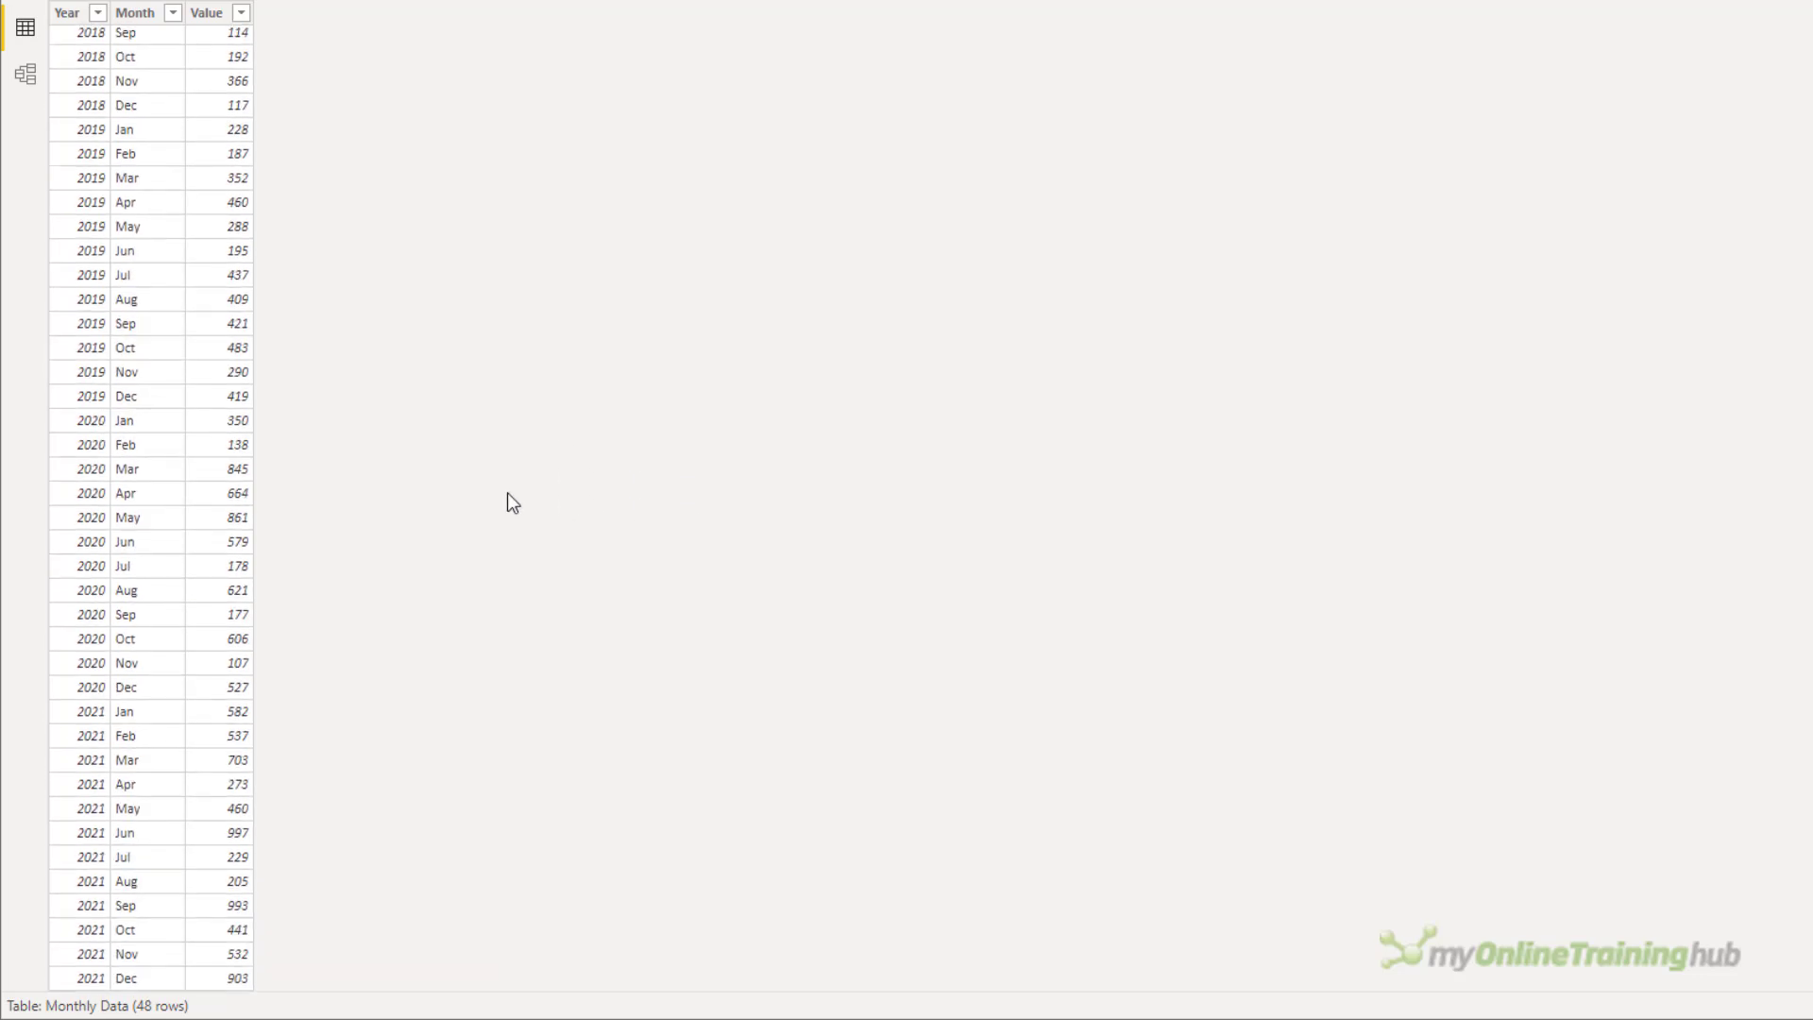
scroll(507, 492, "up", 3)
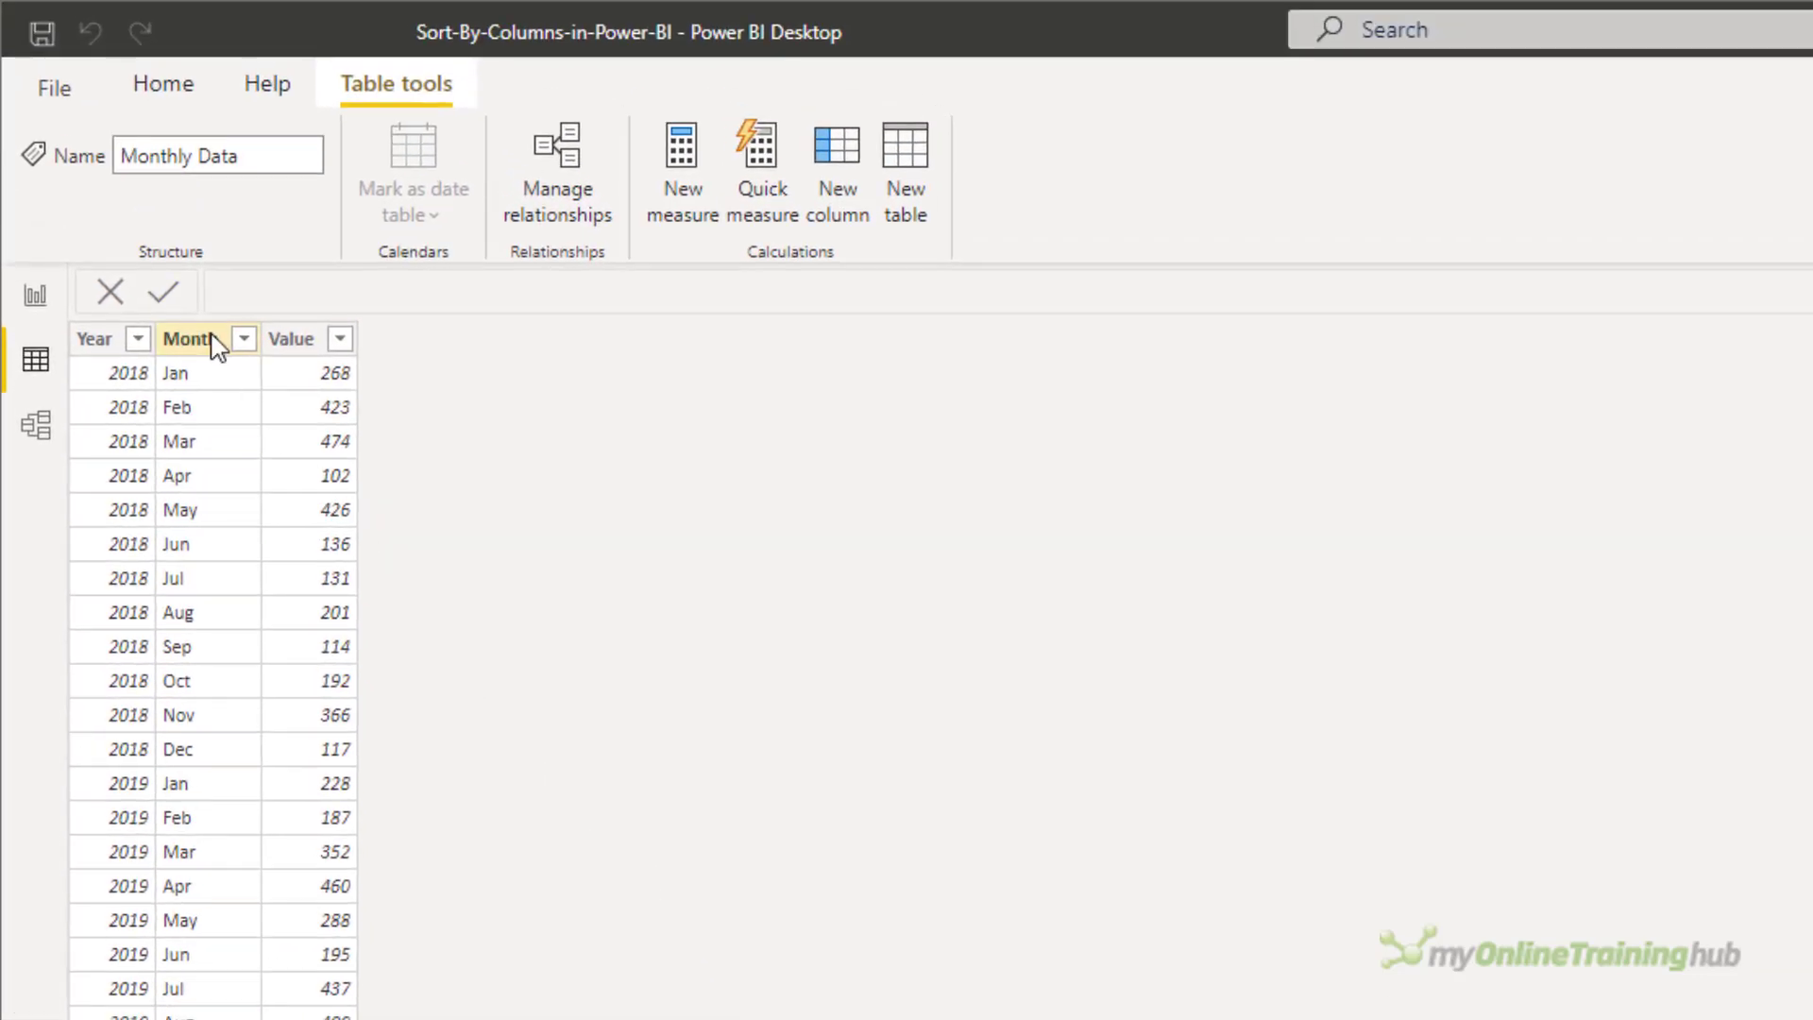
left_click(193, 341)
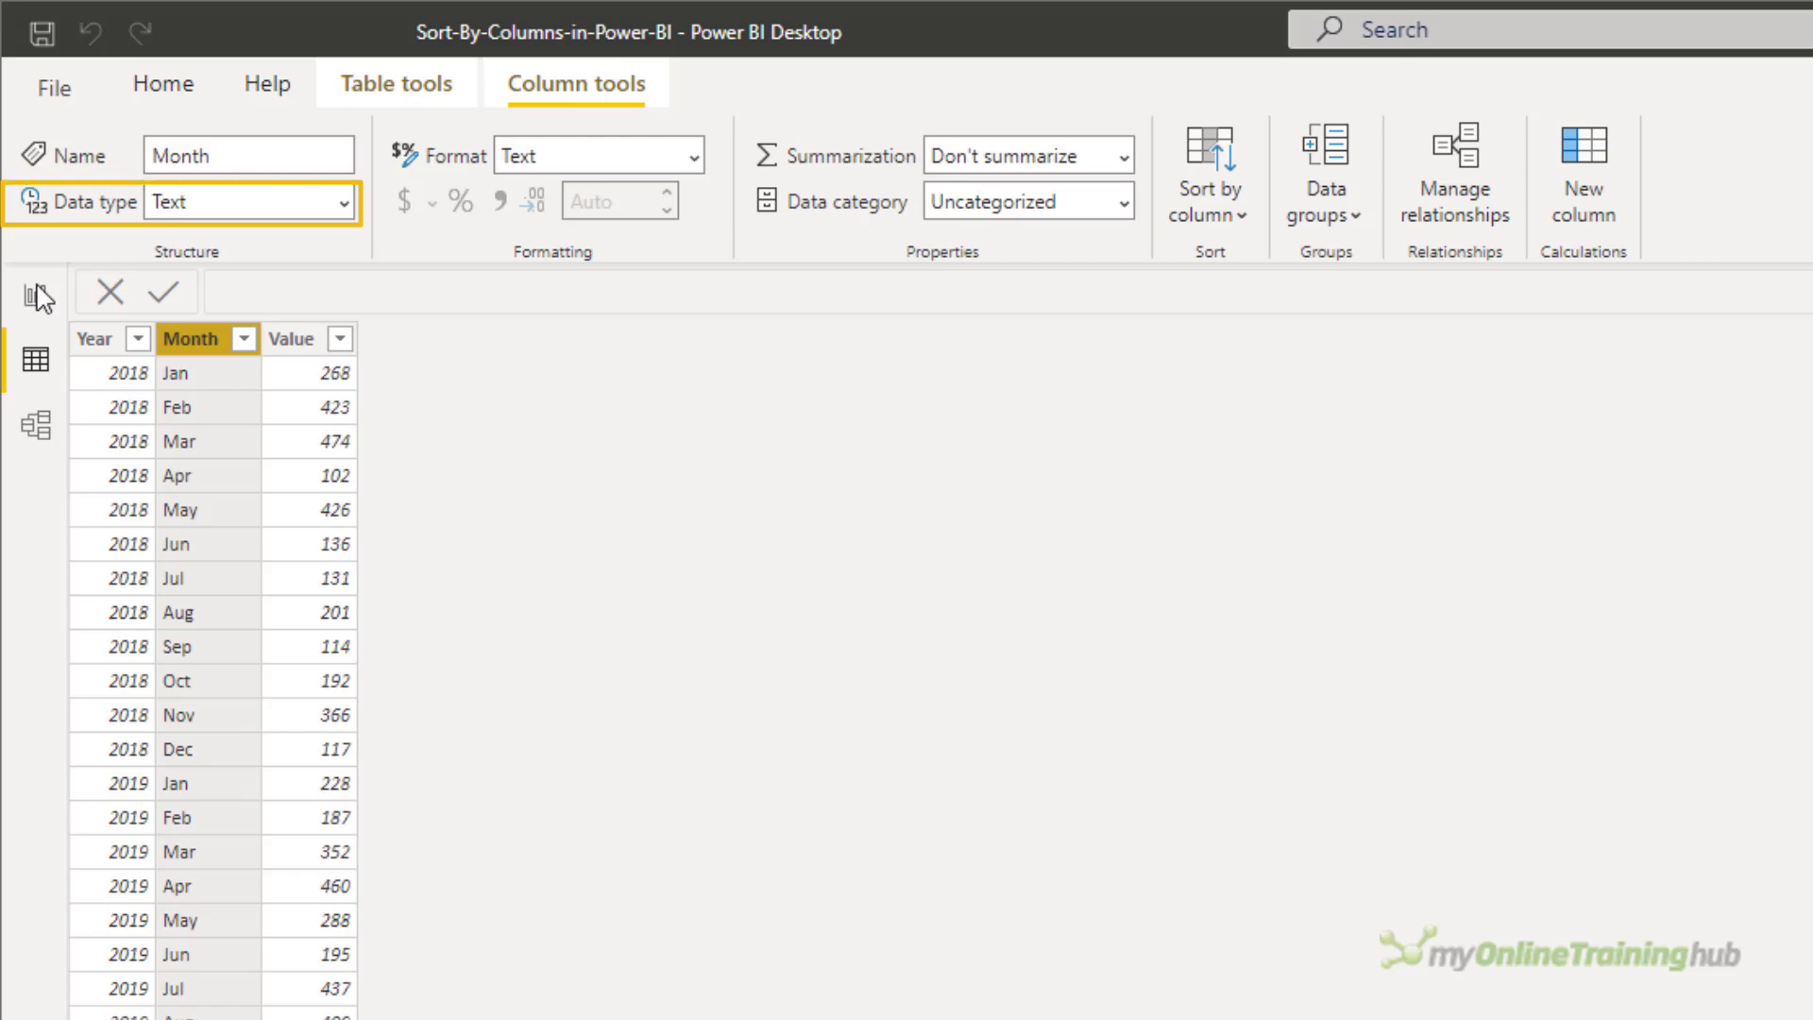
Step: Add a wide line chart plotting Value by Month on the Monthly Data page
left_click(36, 297)
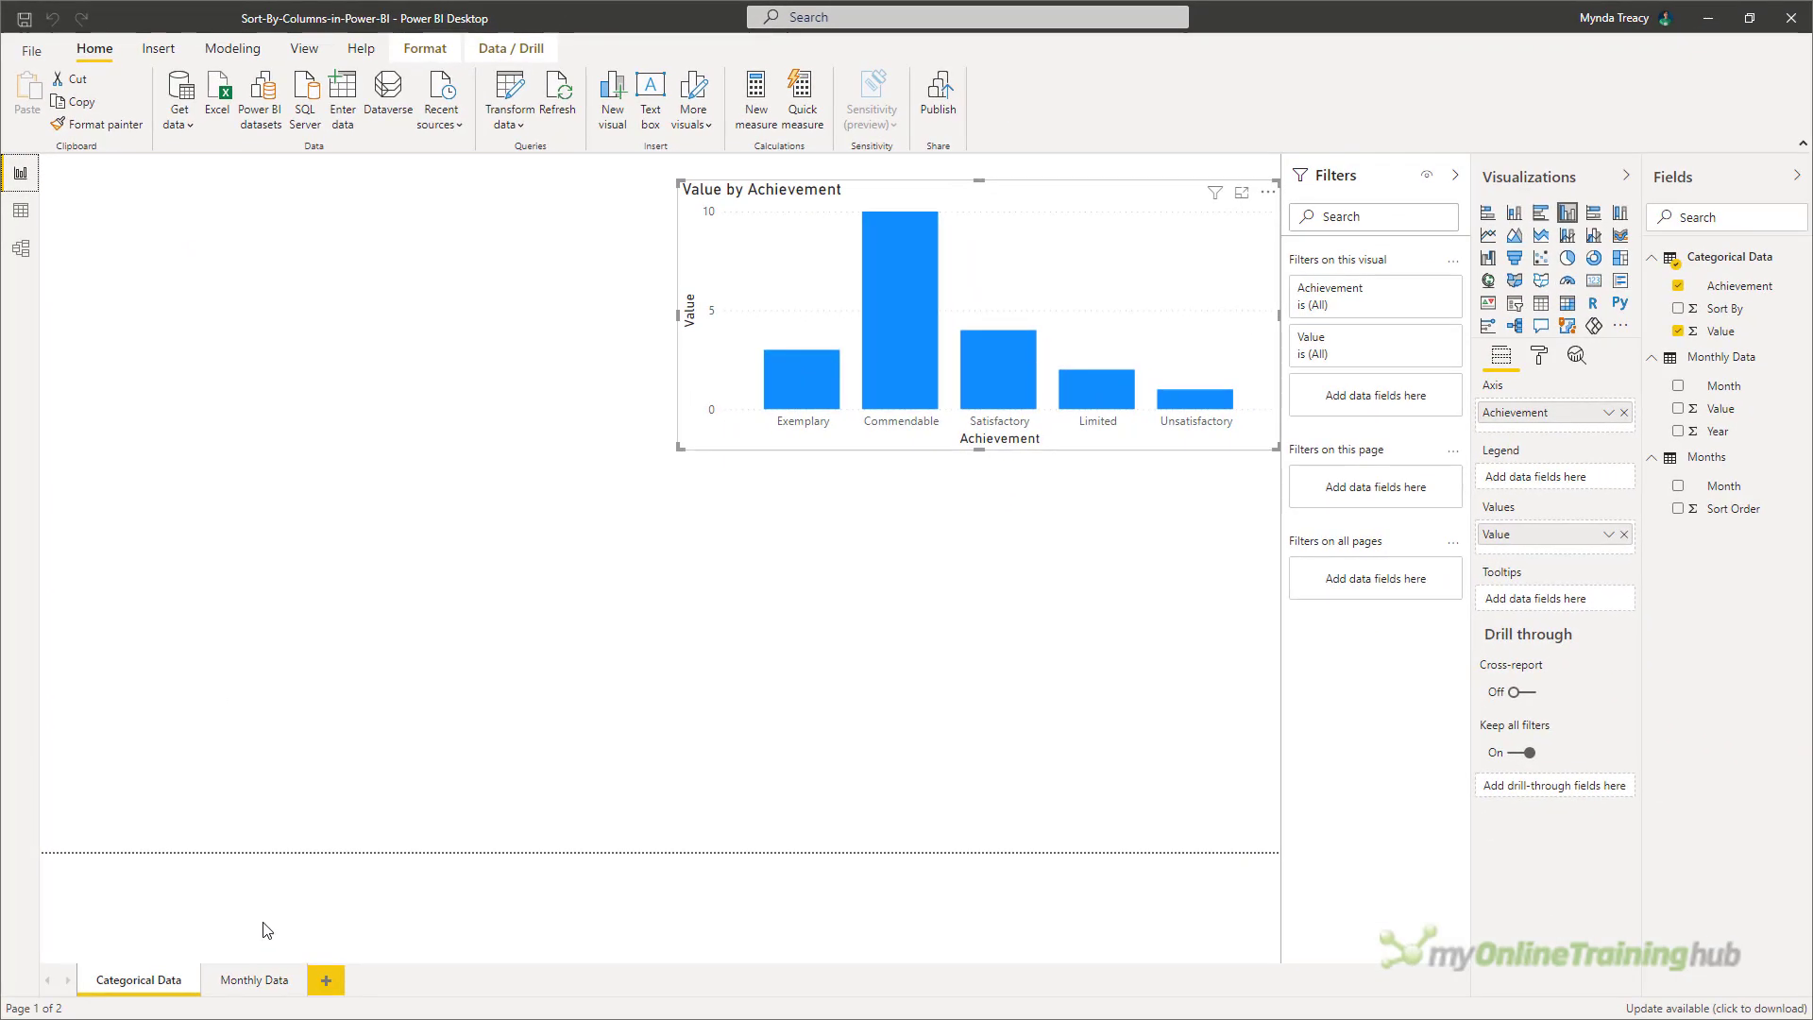
left_click(257, 980)
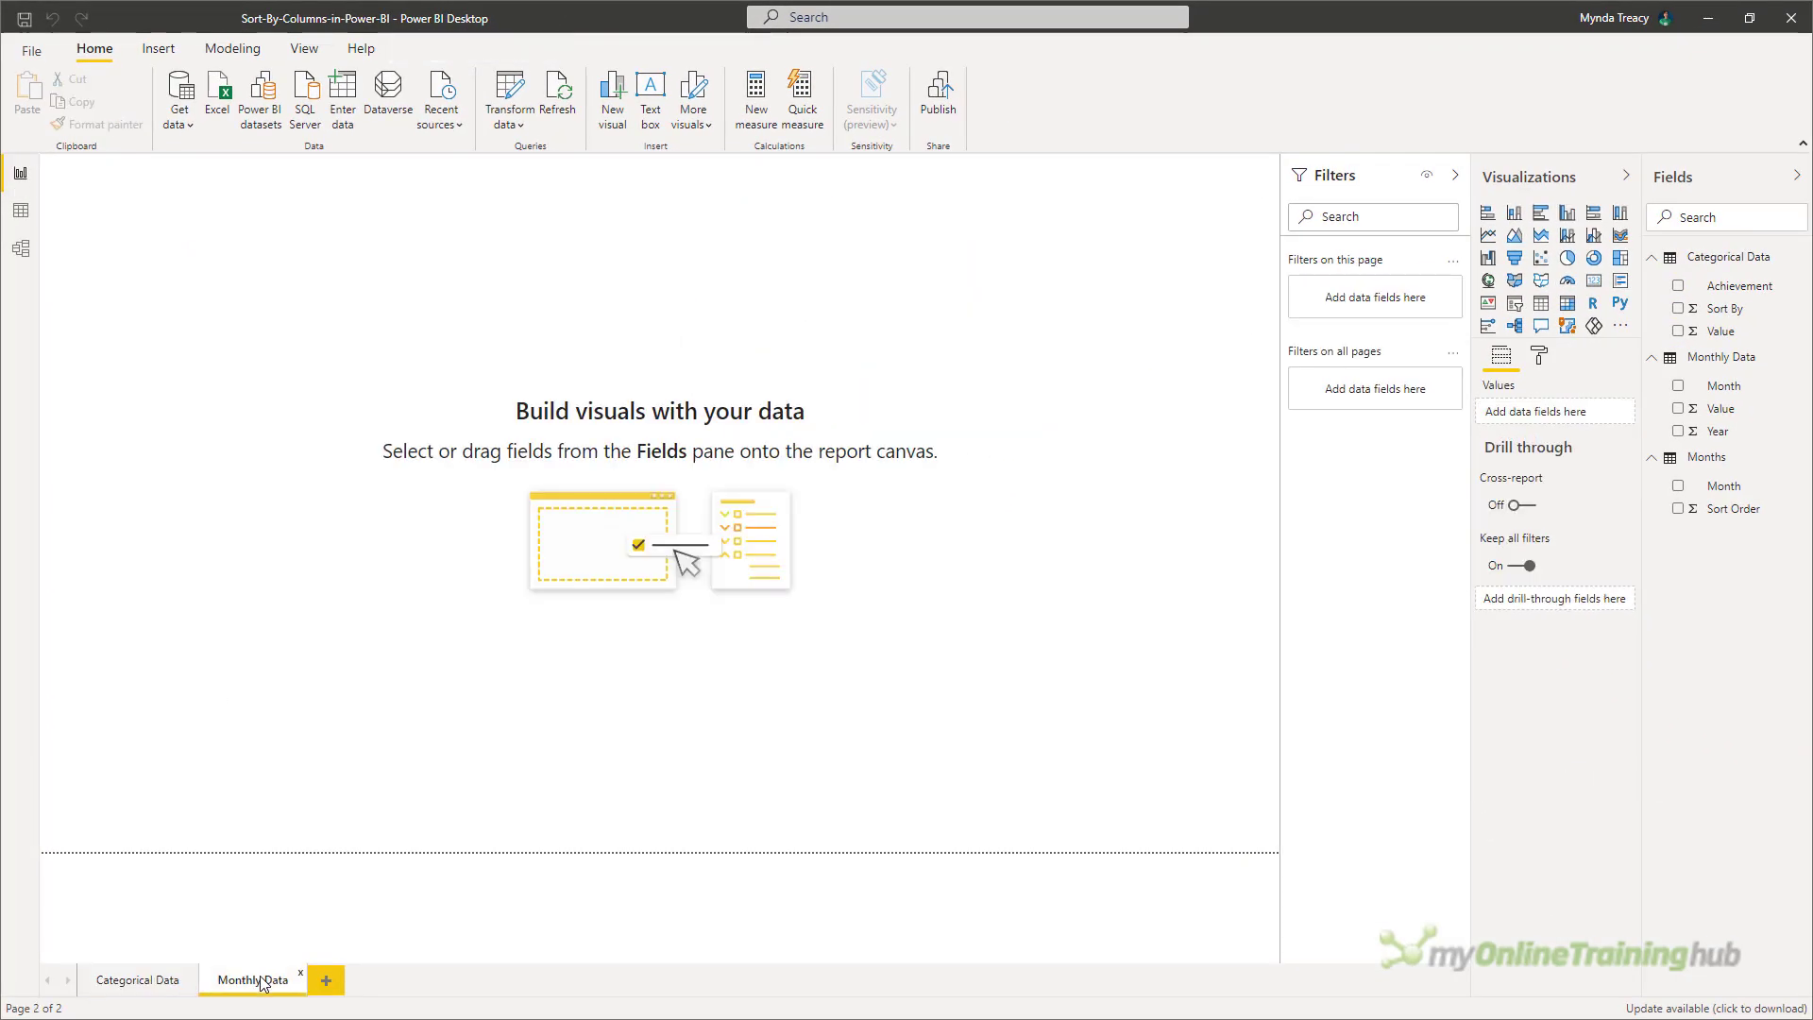
left_click(1488, 235)
left_click_drag(232, 170, 1192, 170)
left_click_drag(644, 420, 22, 425)
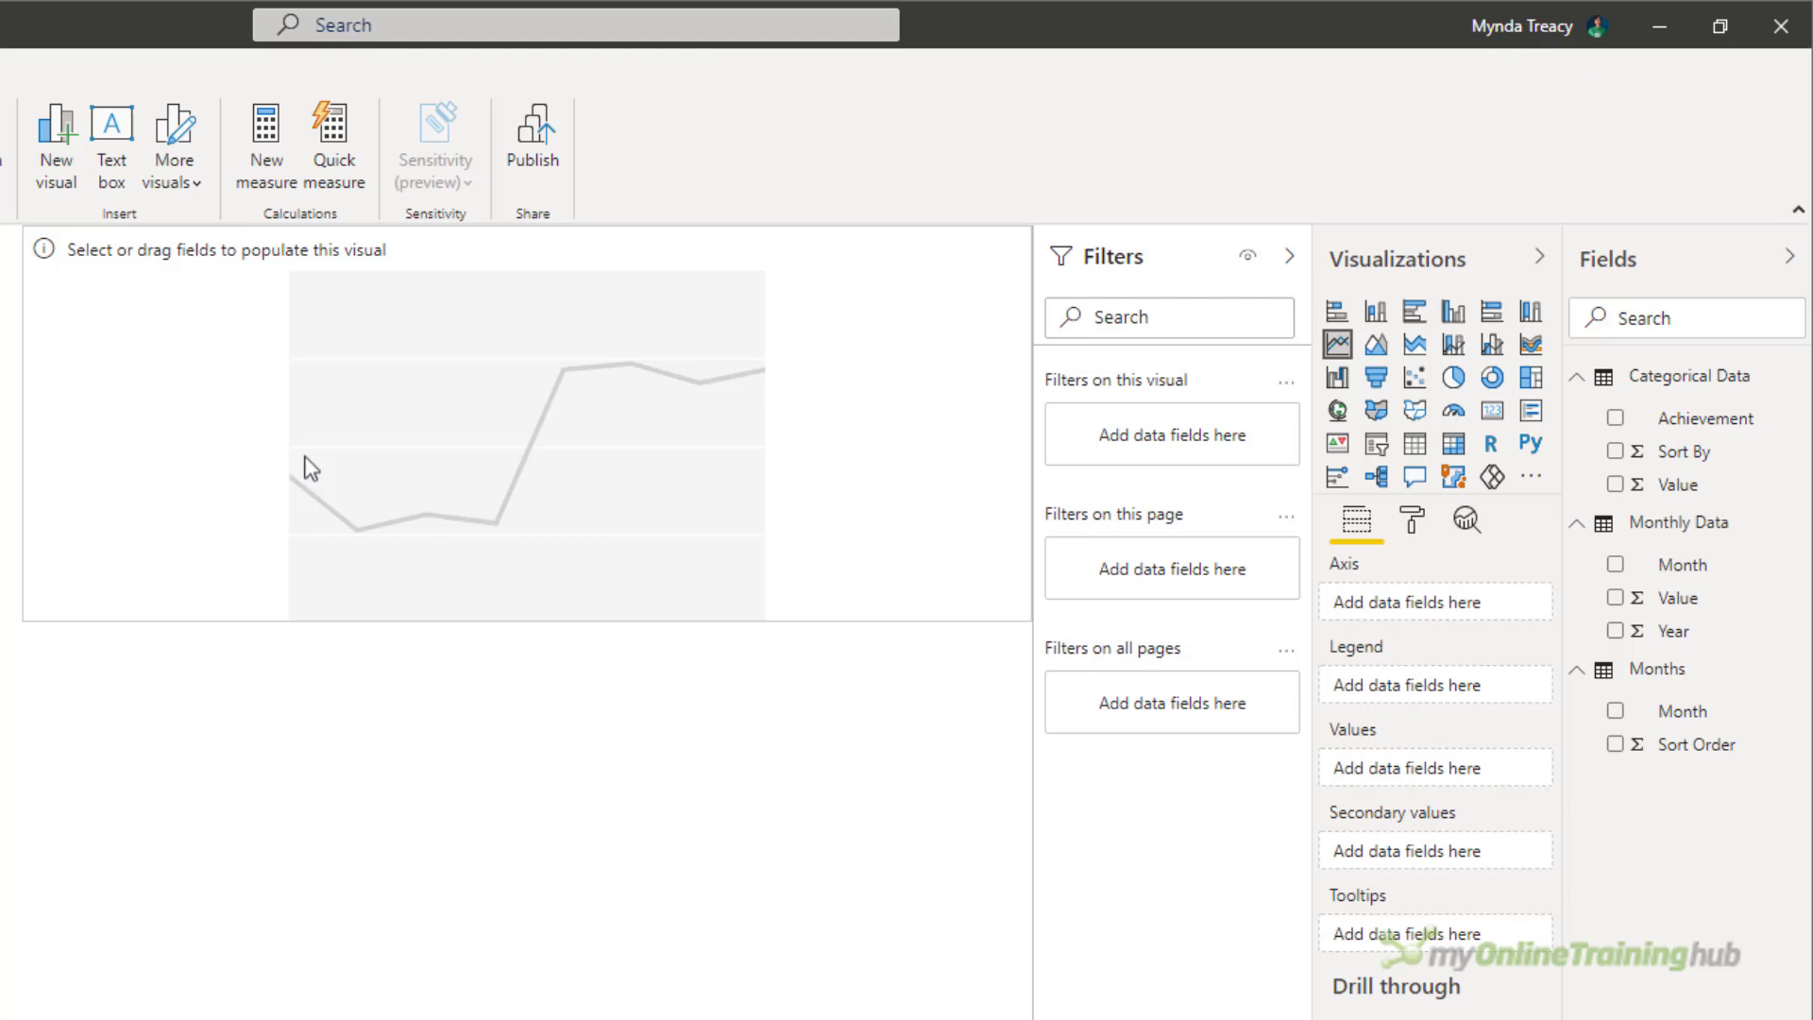
left_click(1615, 564)
left_click(1614, 598)
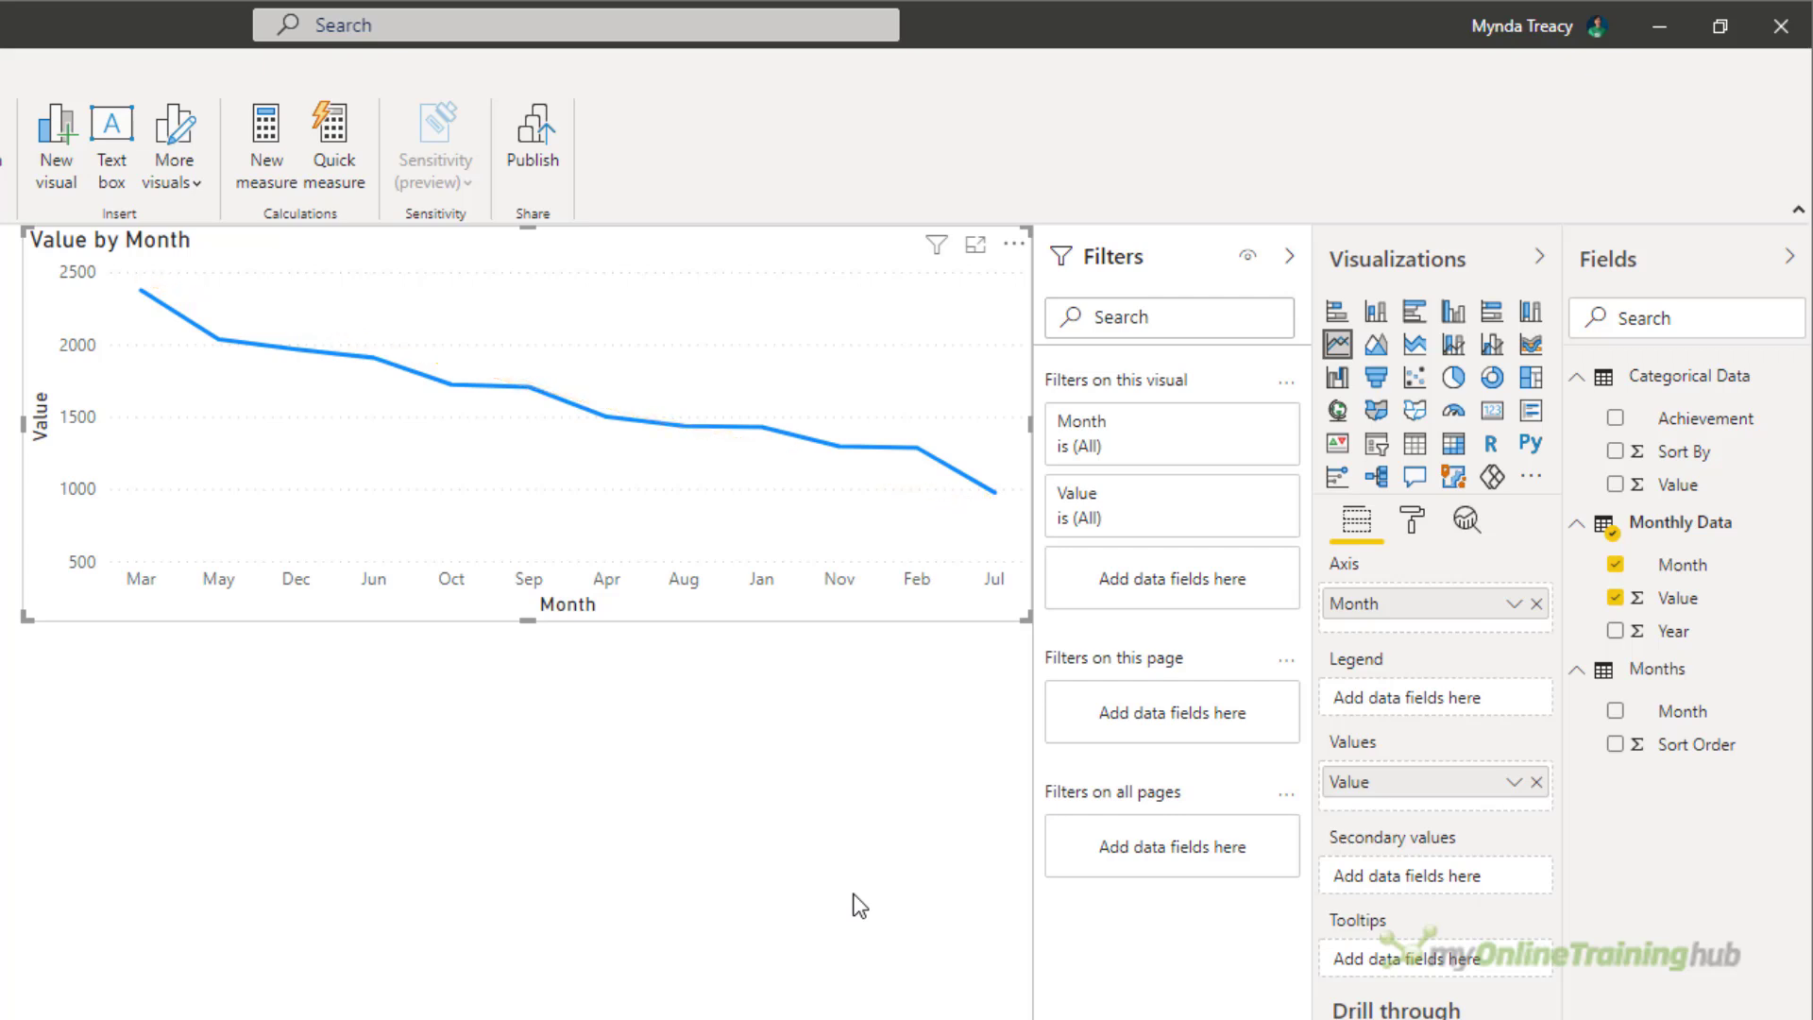
Step: Sort the line chart by Month in ascending order, giving Apr through Sep
left_click(1016, 249)
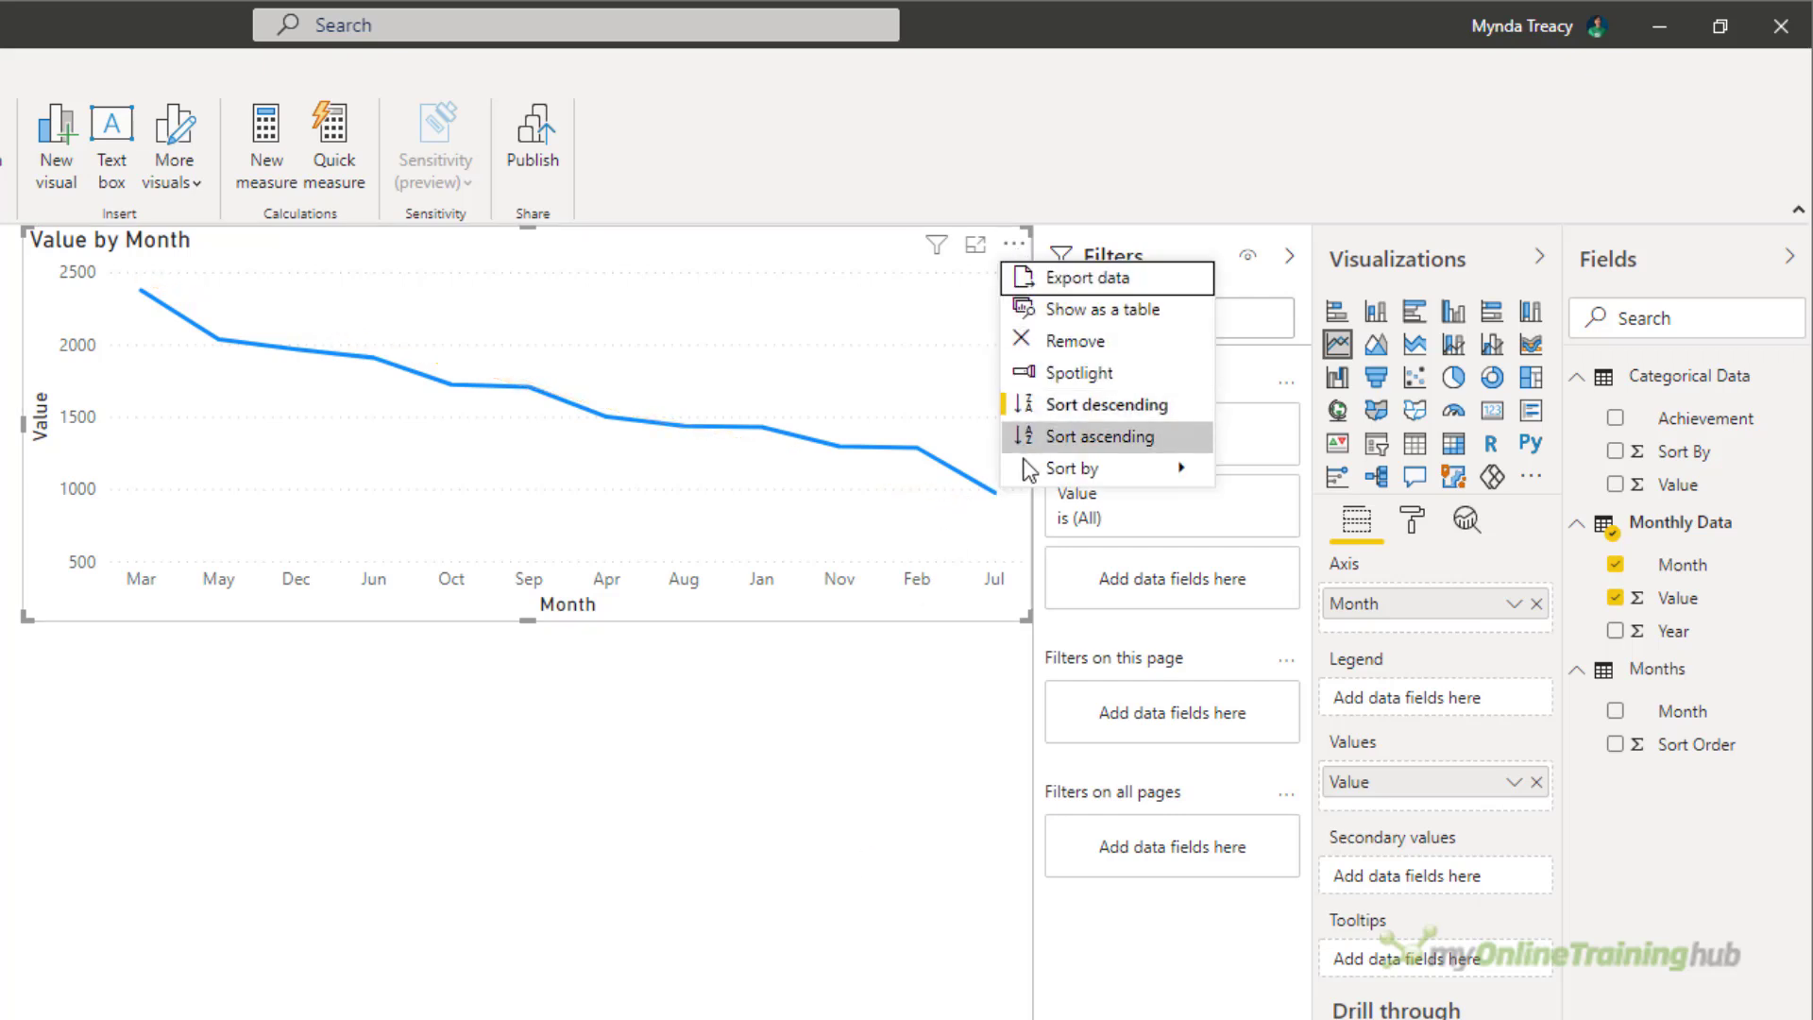
mouse_move(1039, 470)
left_click(1334, 475)
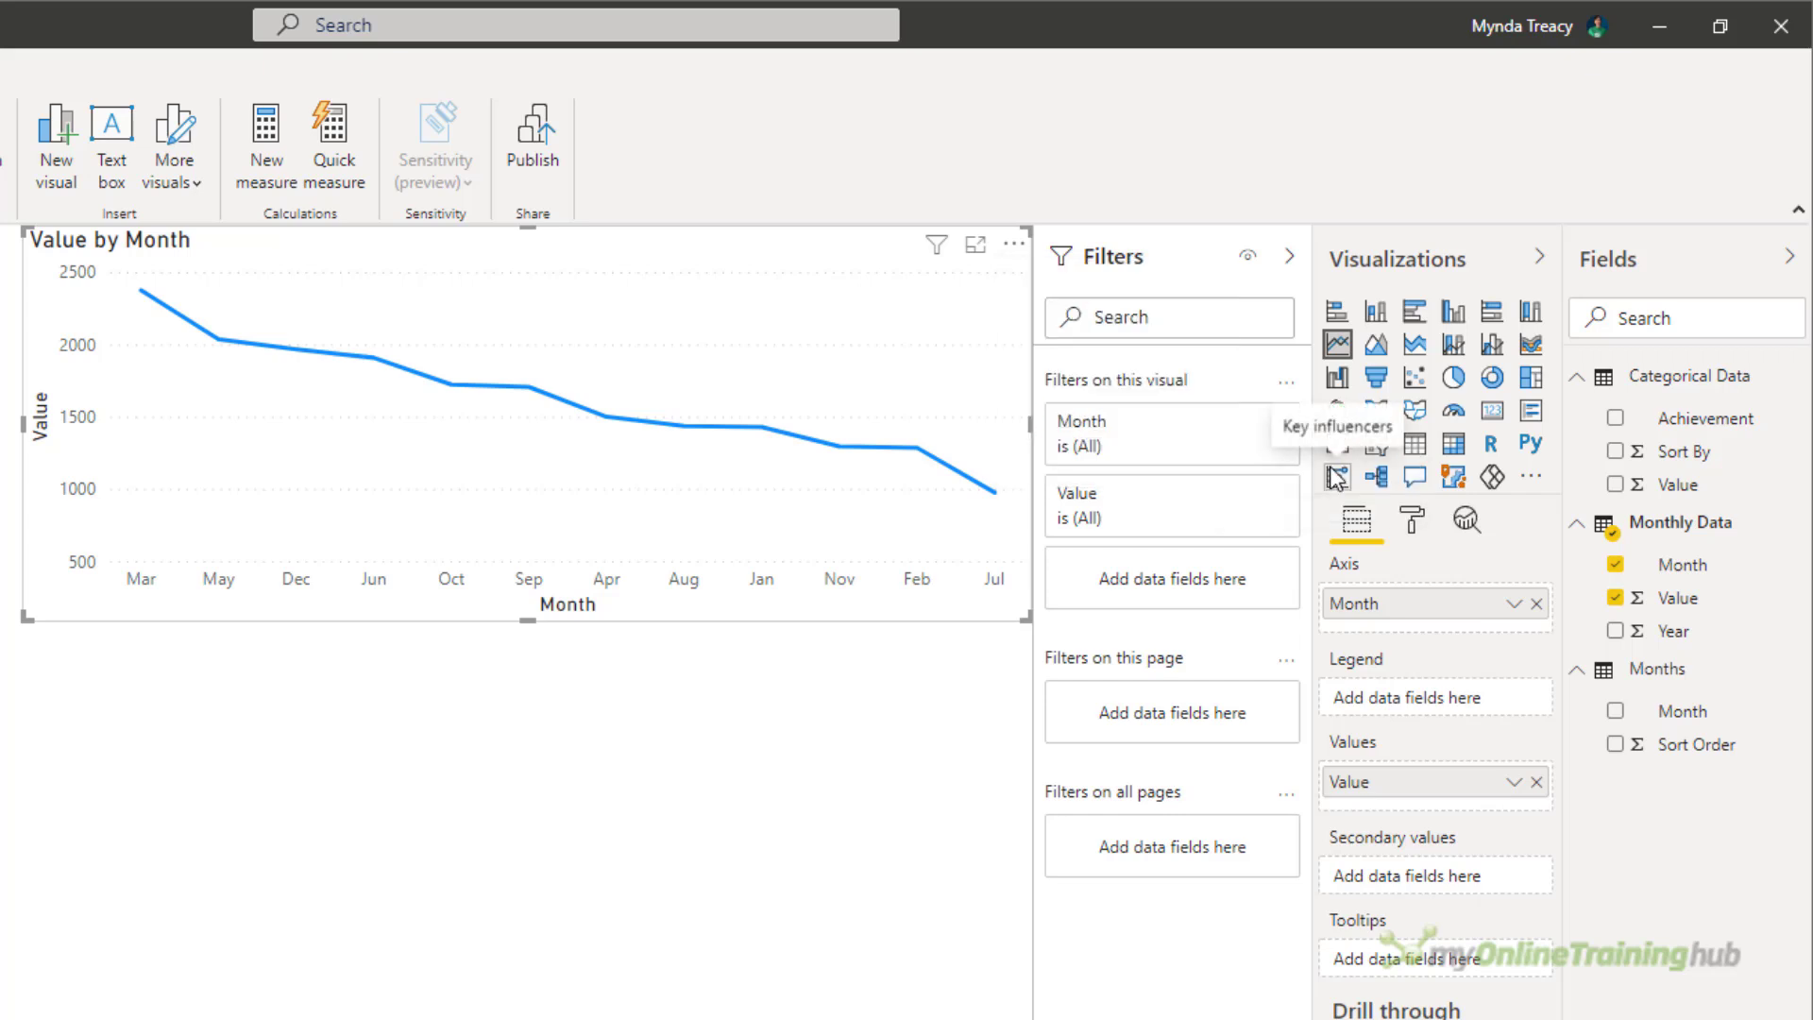
left_click(1011, 250)
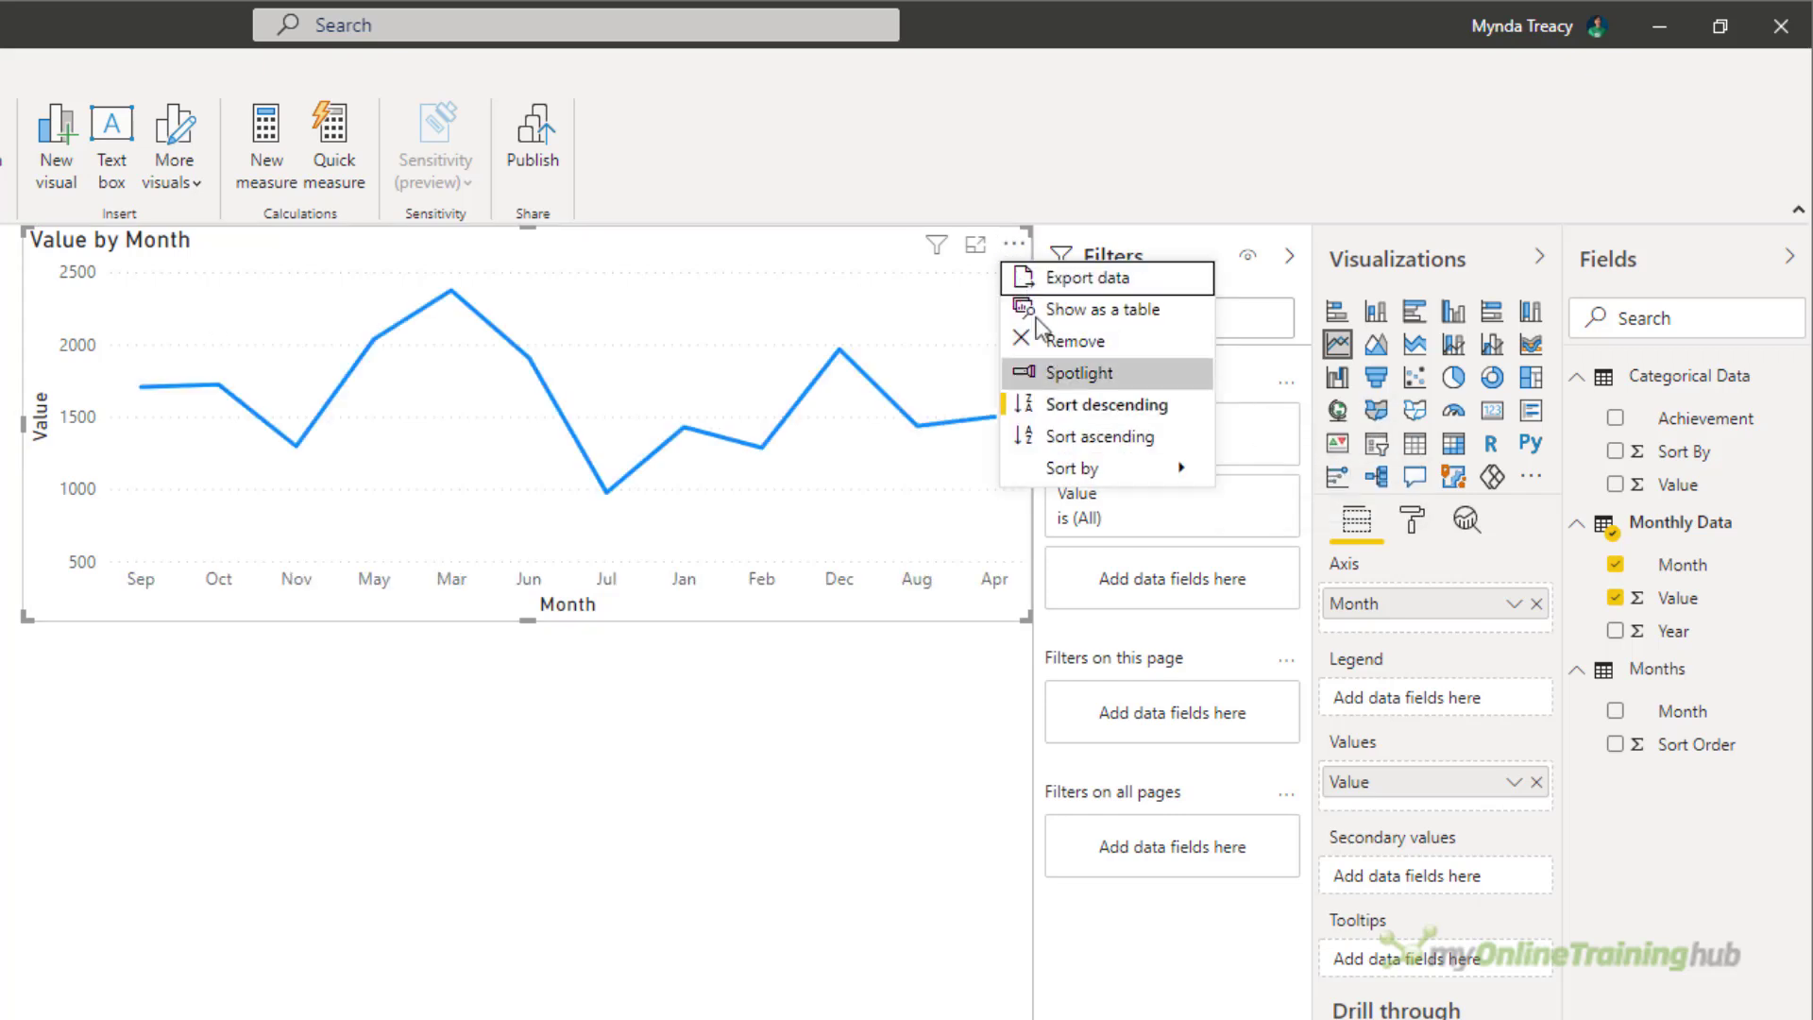
left_click(1089, 440)
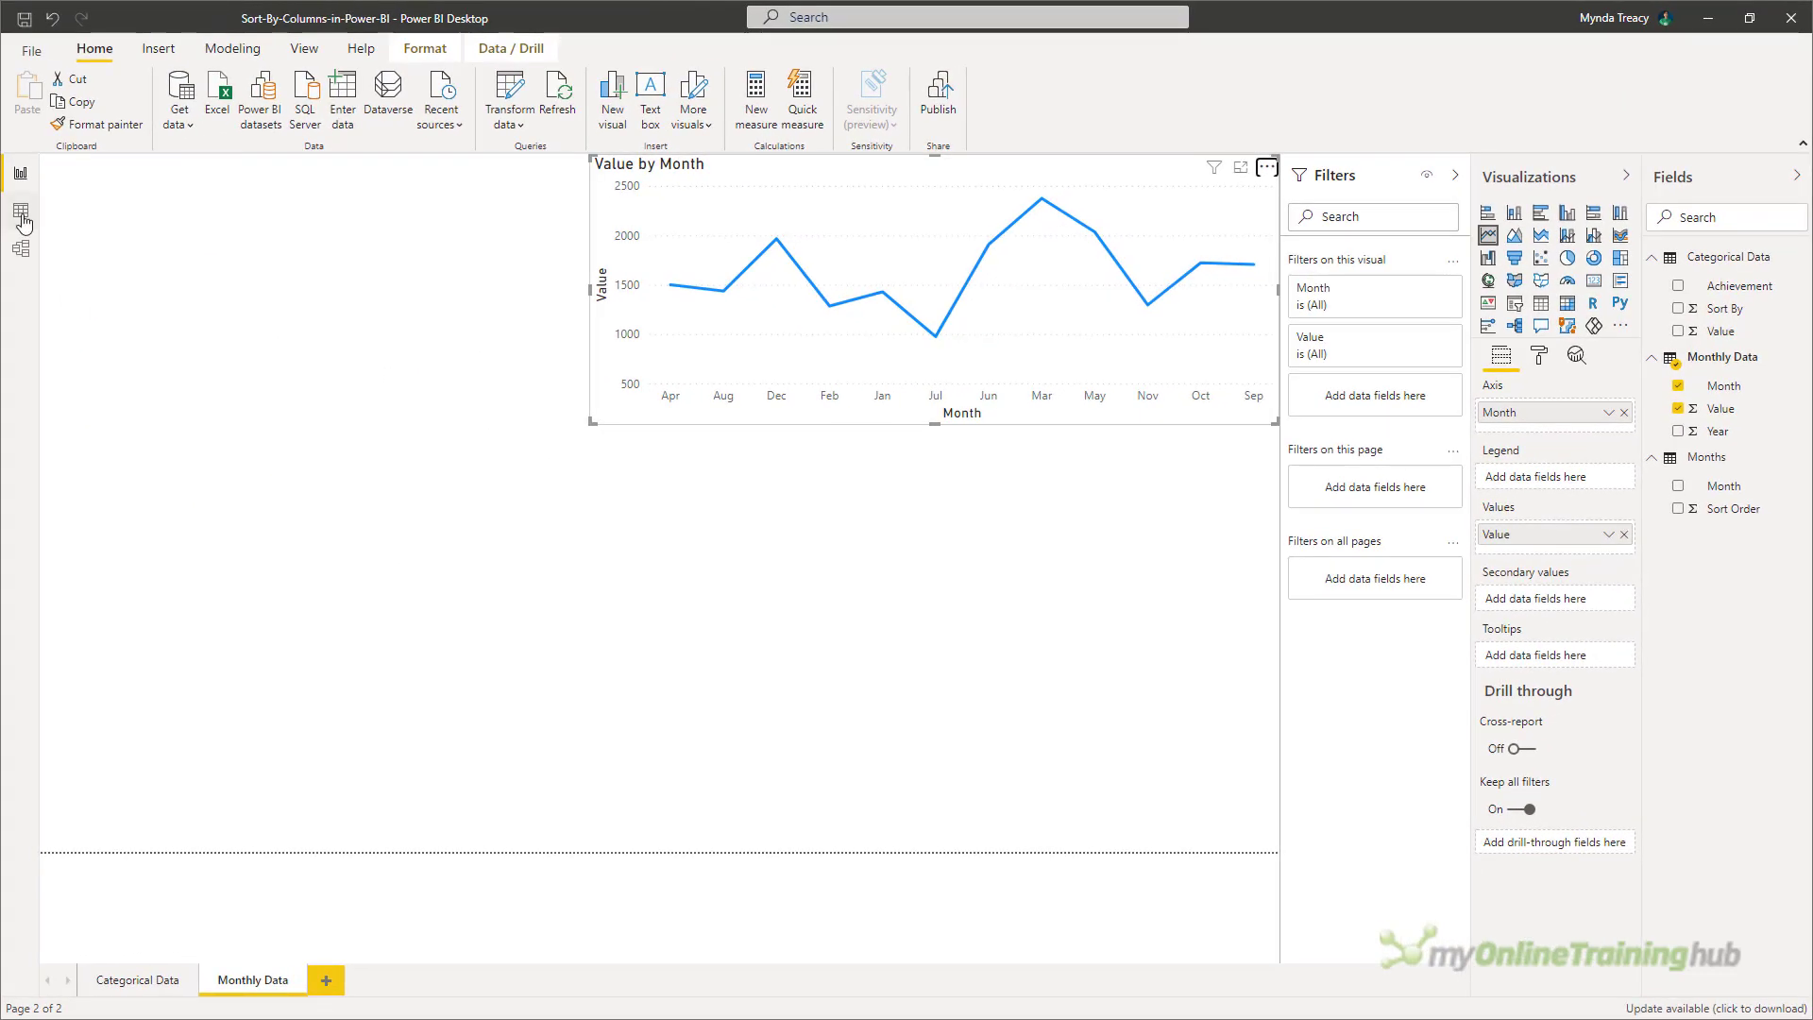
Step: Open the Months table and make its Month column sort by Sort Order (1–12)
left_click(23, 219)
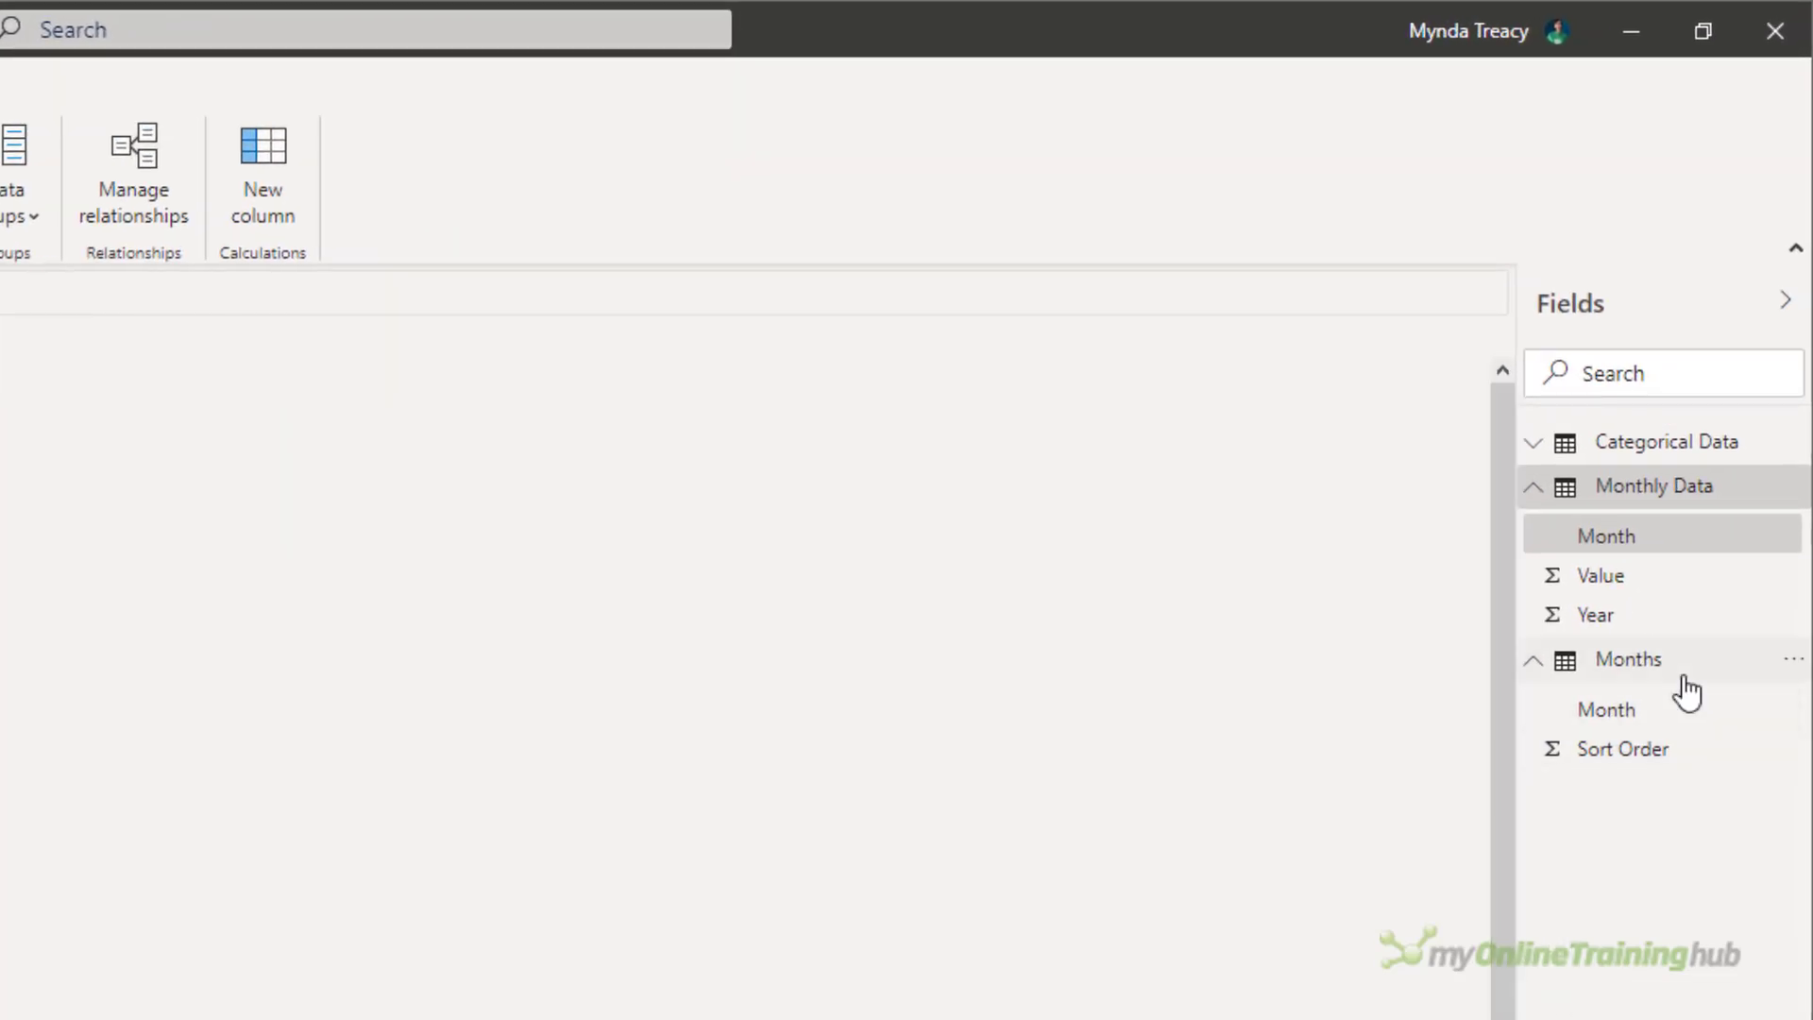
mouse_move(1686, 694)
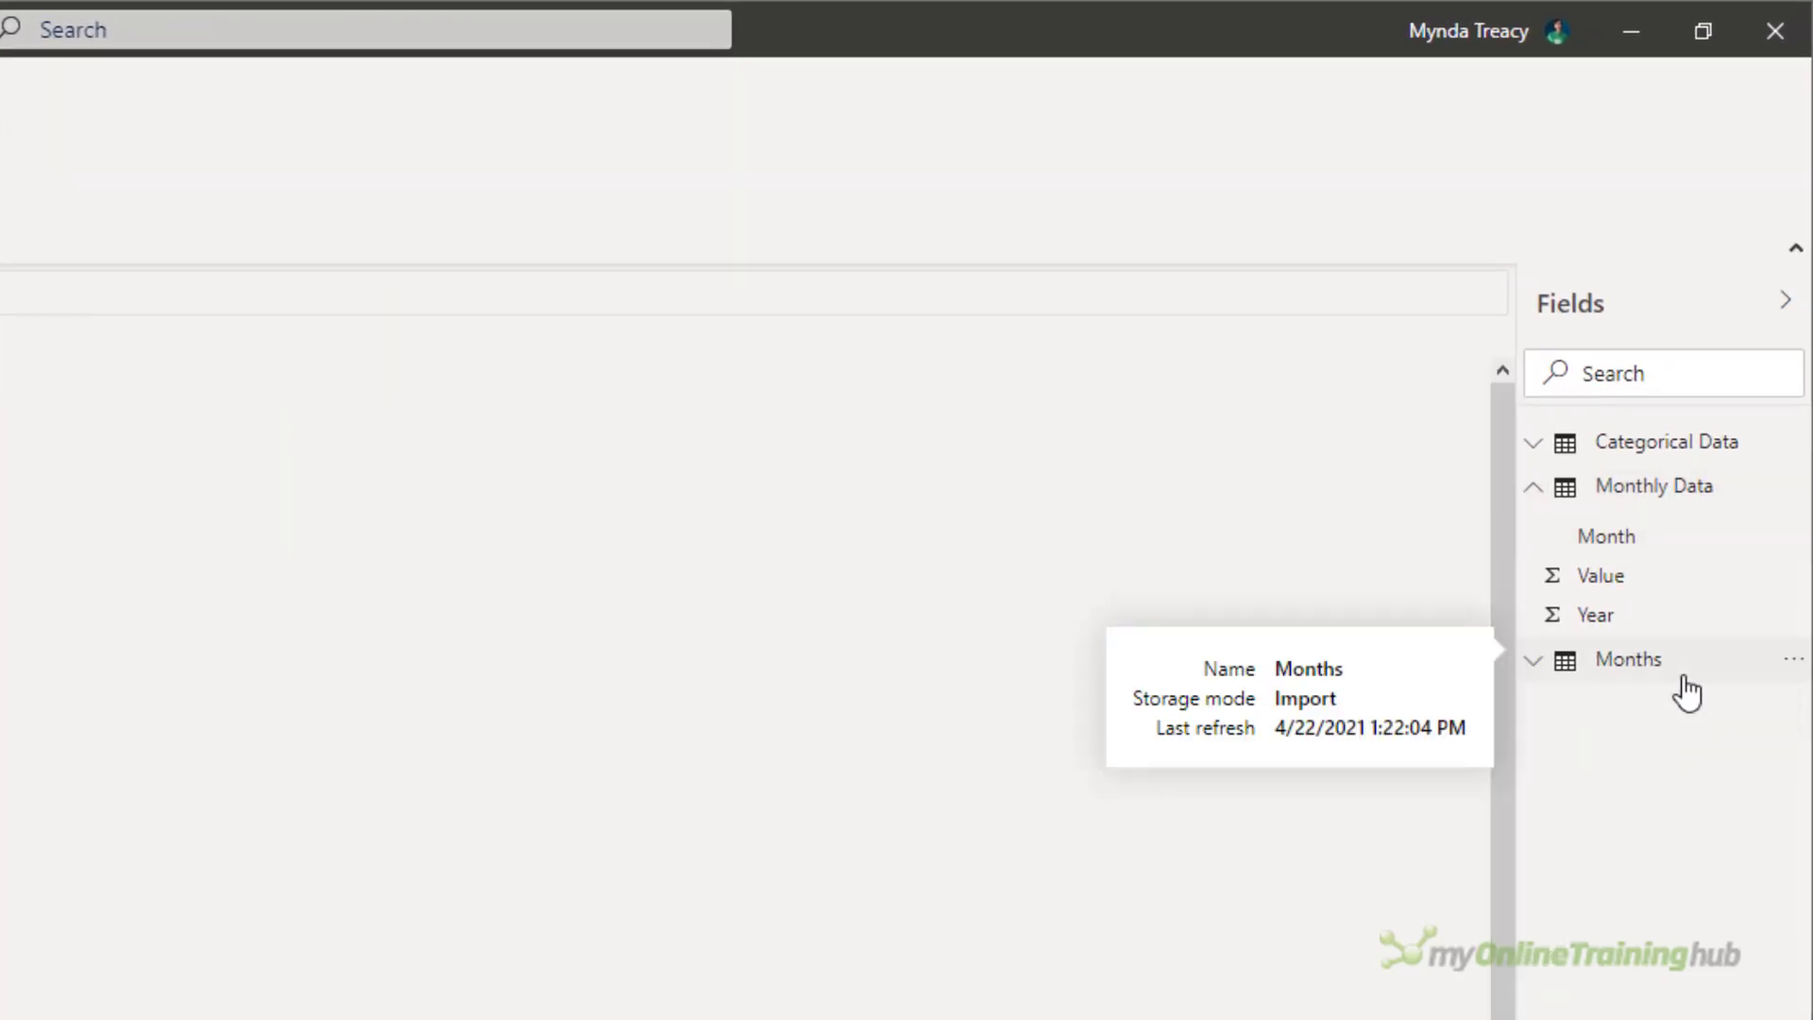
left_click(1684, 678)
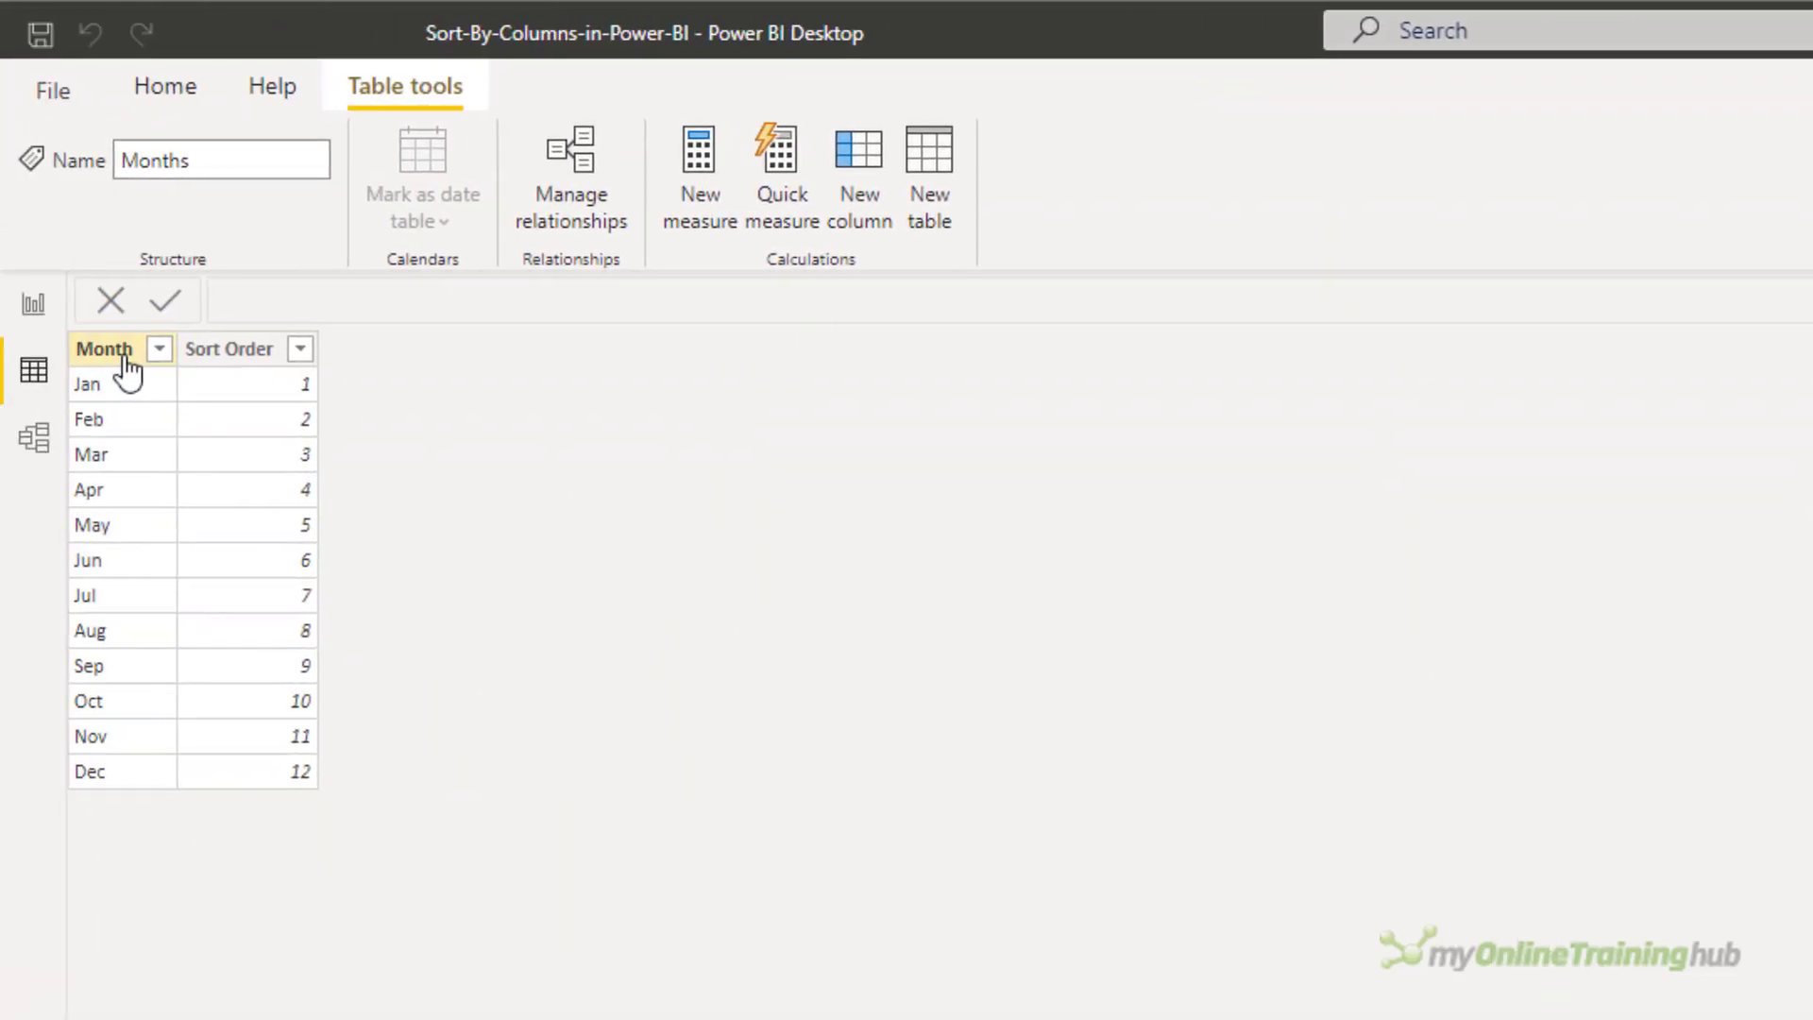
left_click(128, 366)
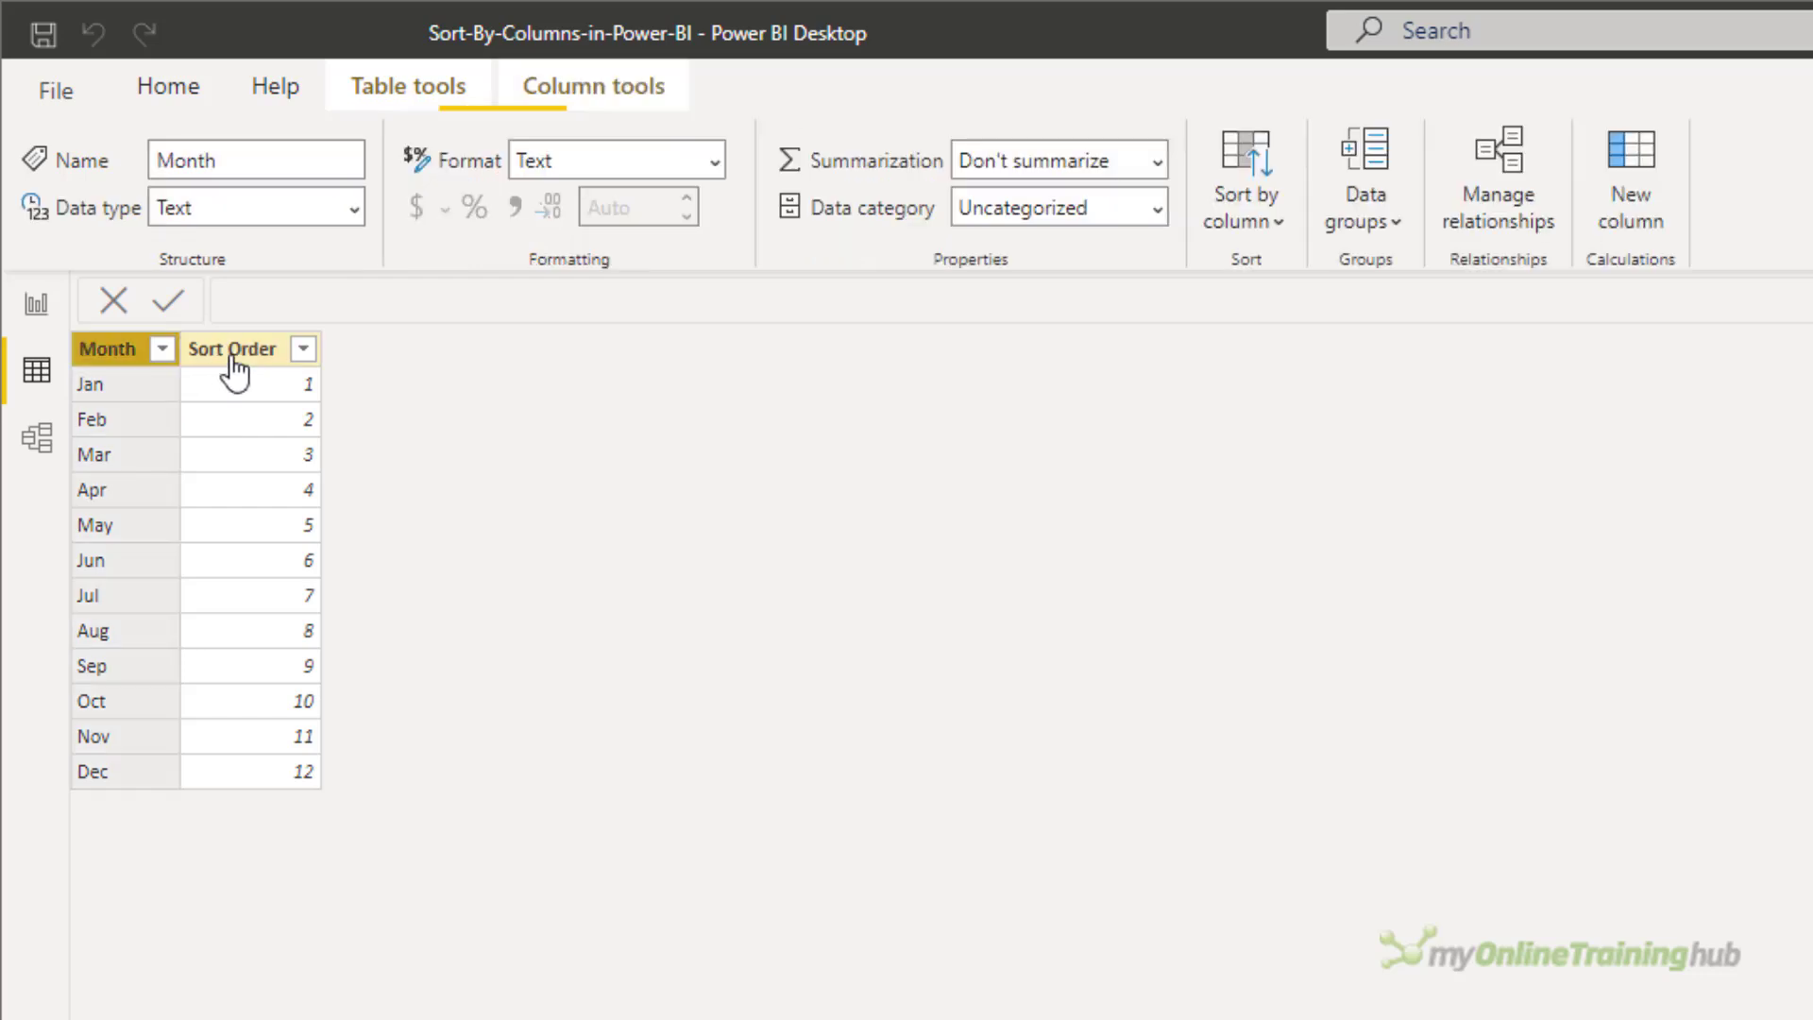
left_click(232, 357)
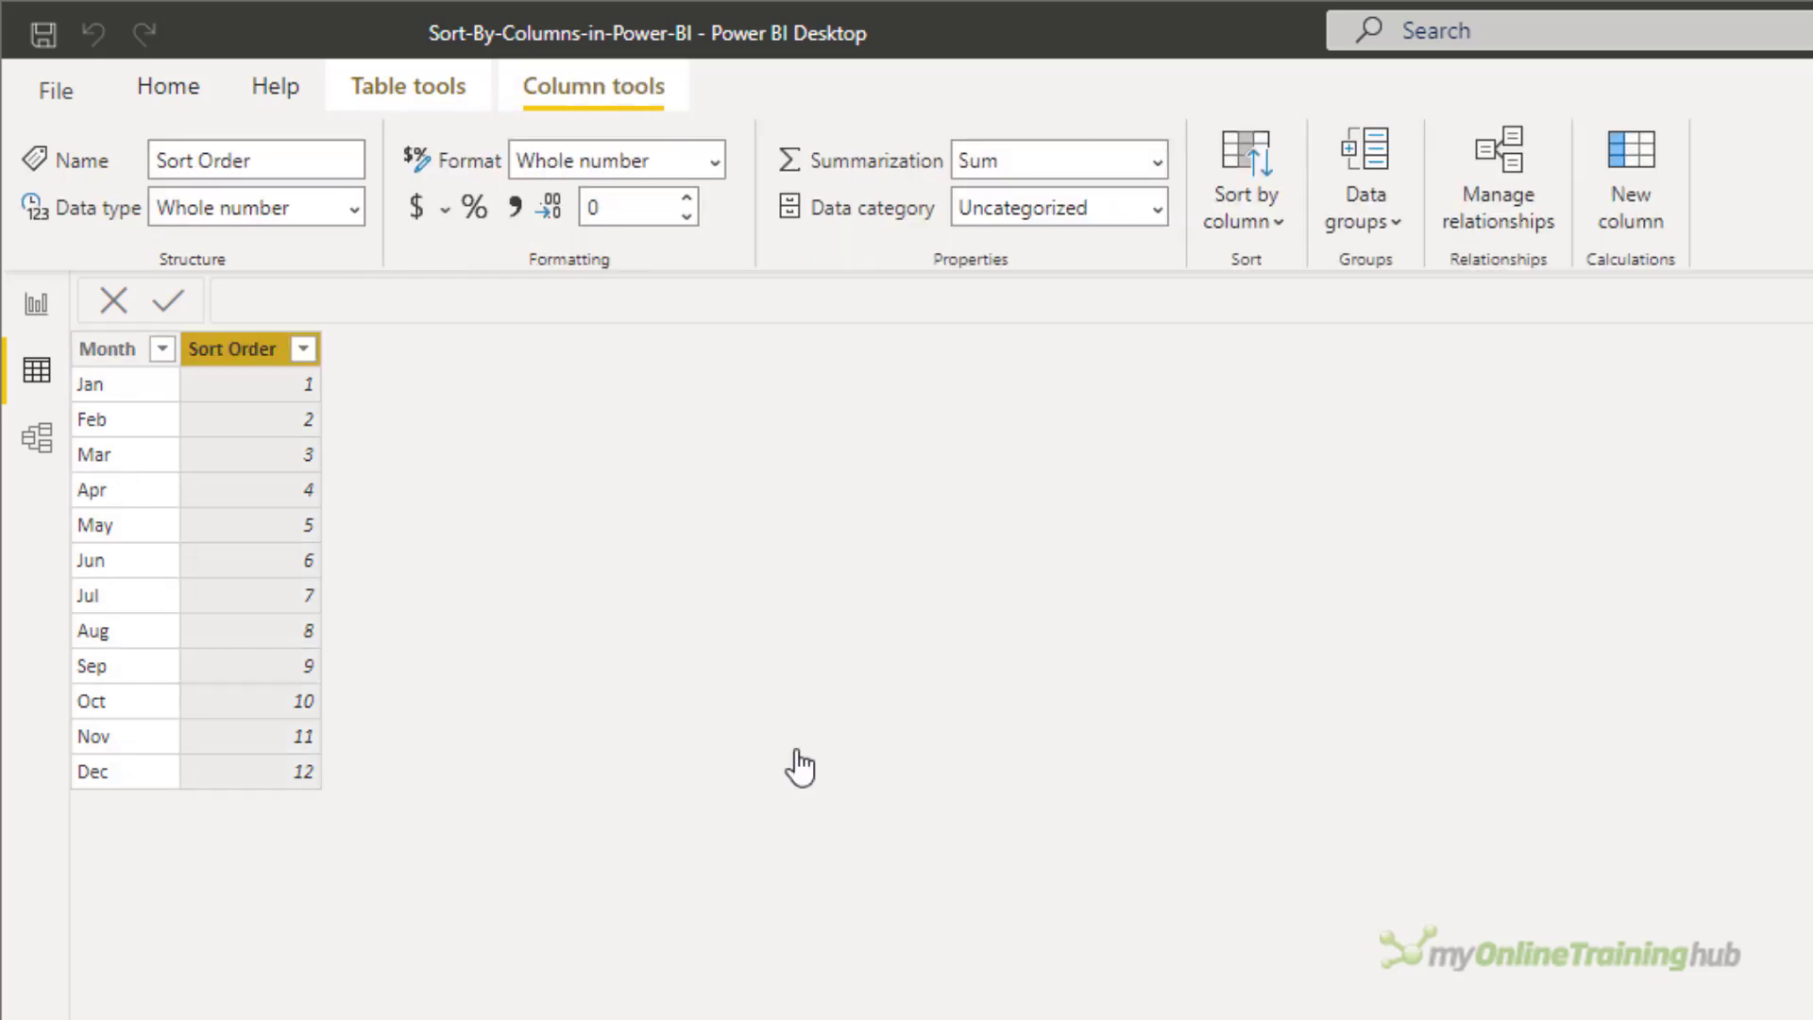
left_click(128, 366)
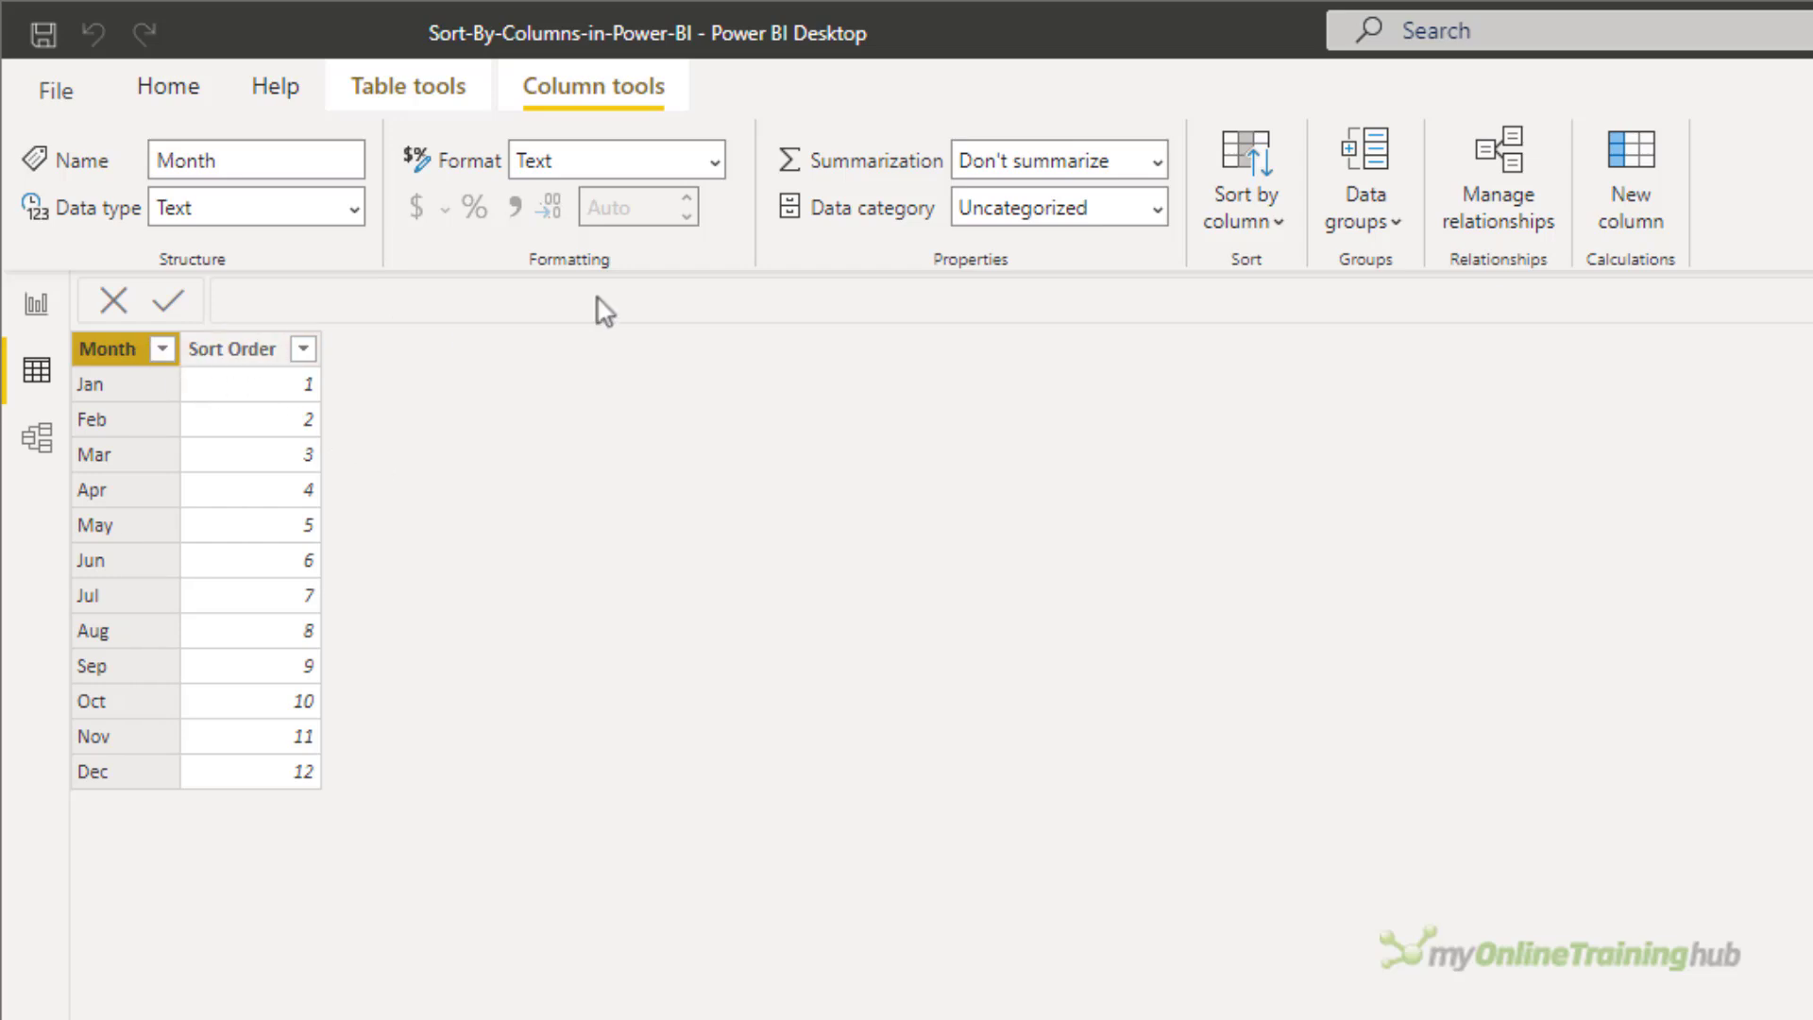
left_click(1221, 224)
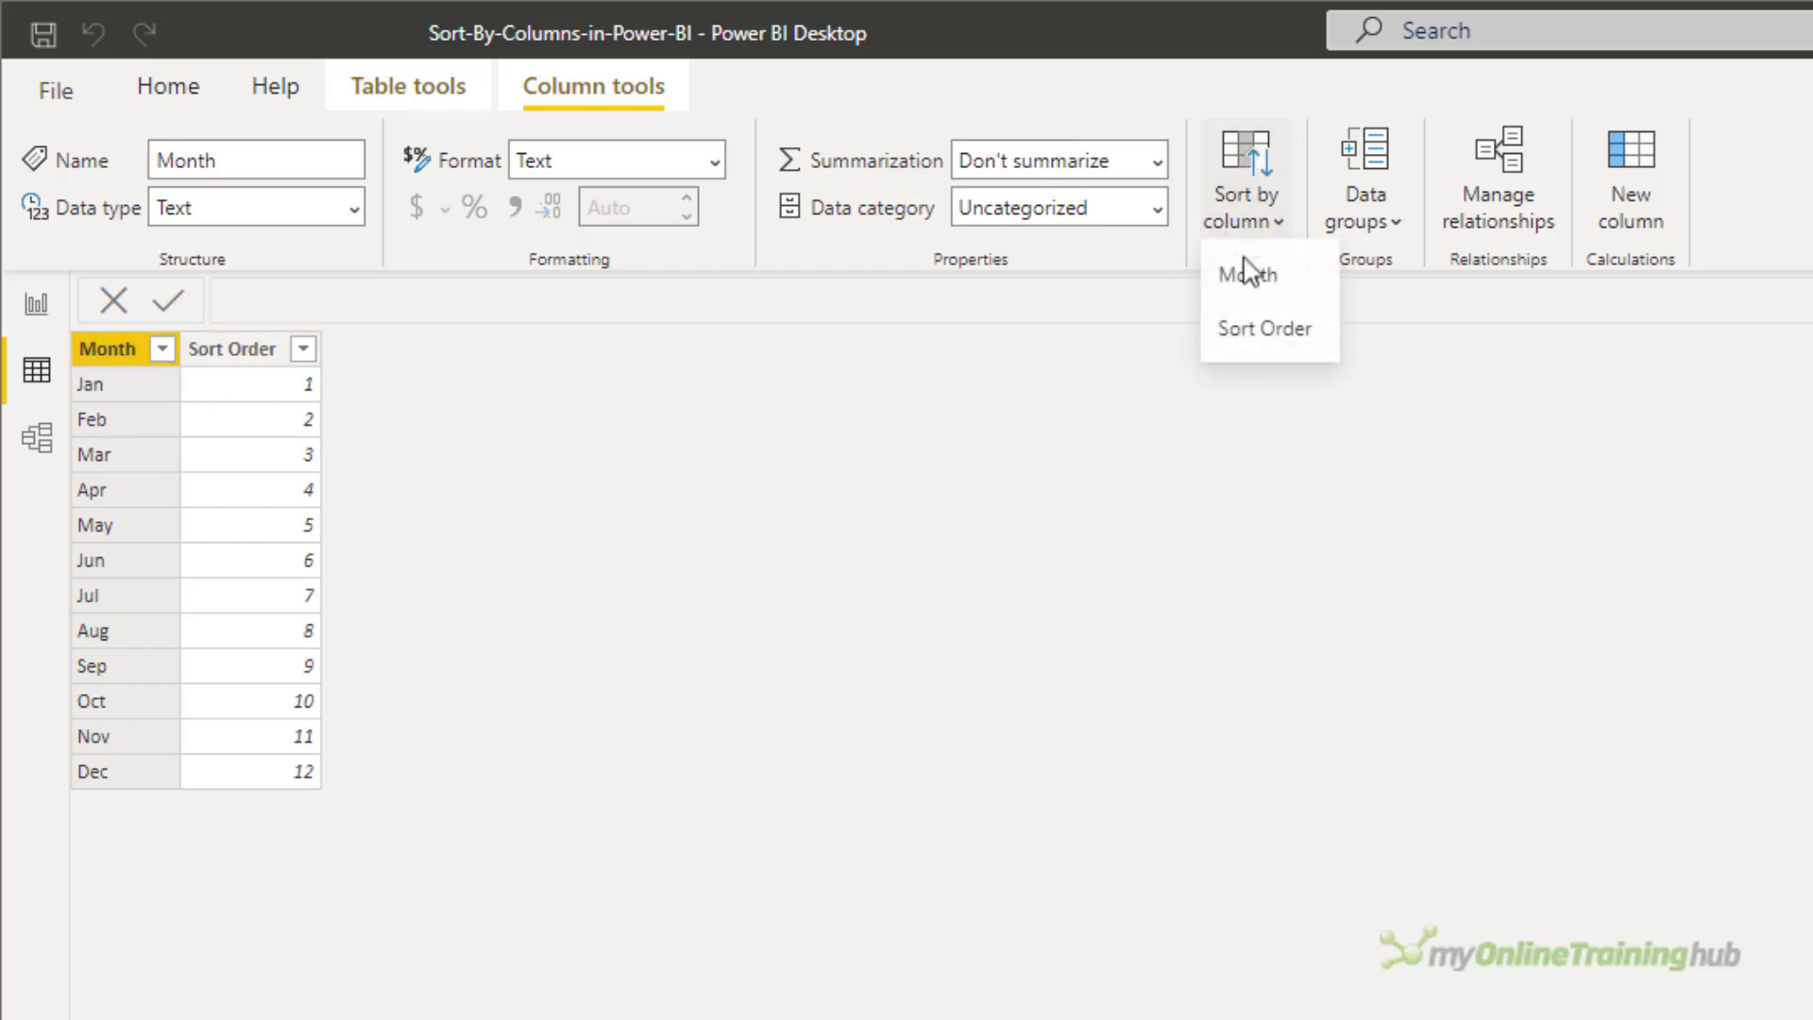
left_click(1302, 336)
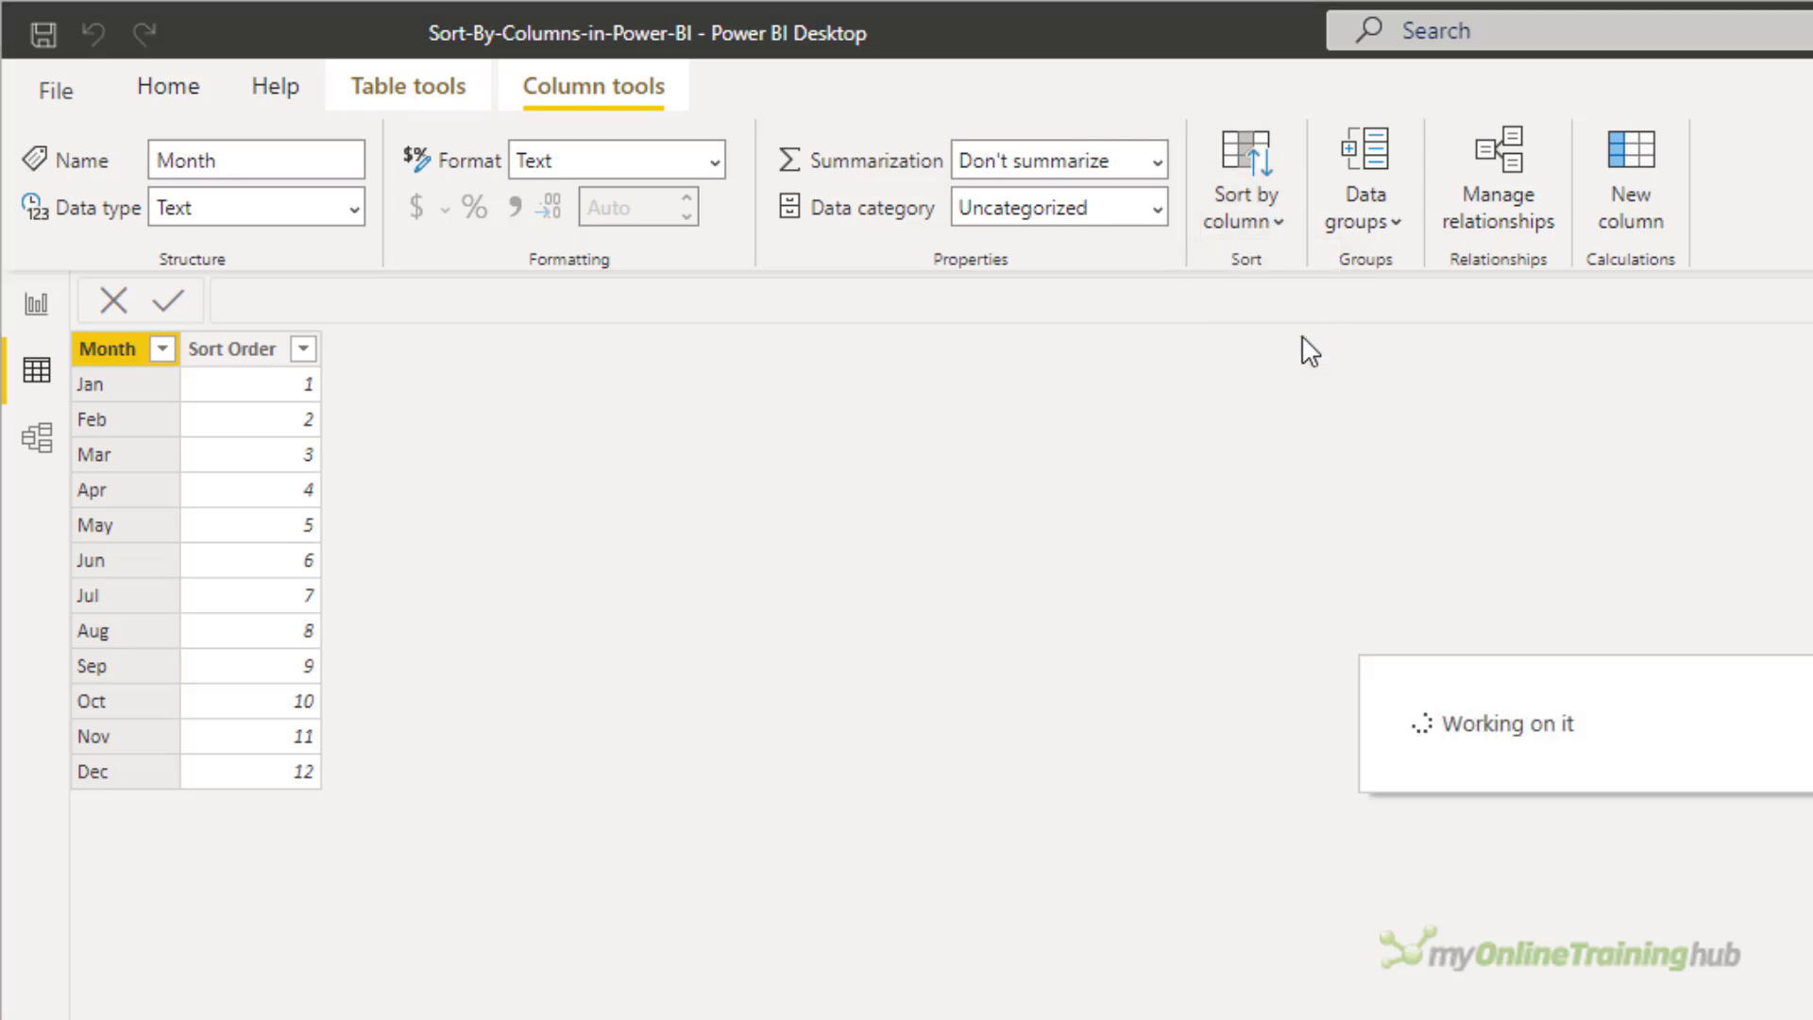
Step: In Model view, link Monthly Data's Month to the Months table's Month as one-to-many
left_click(37, 438)
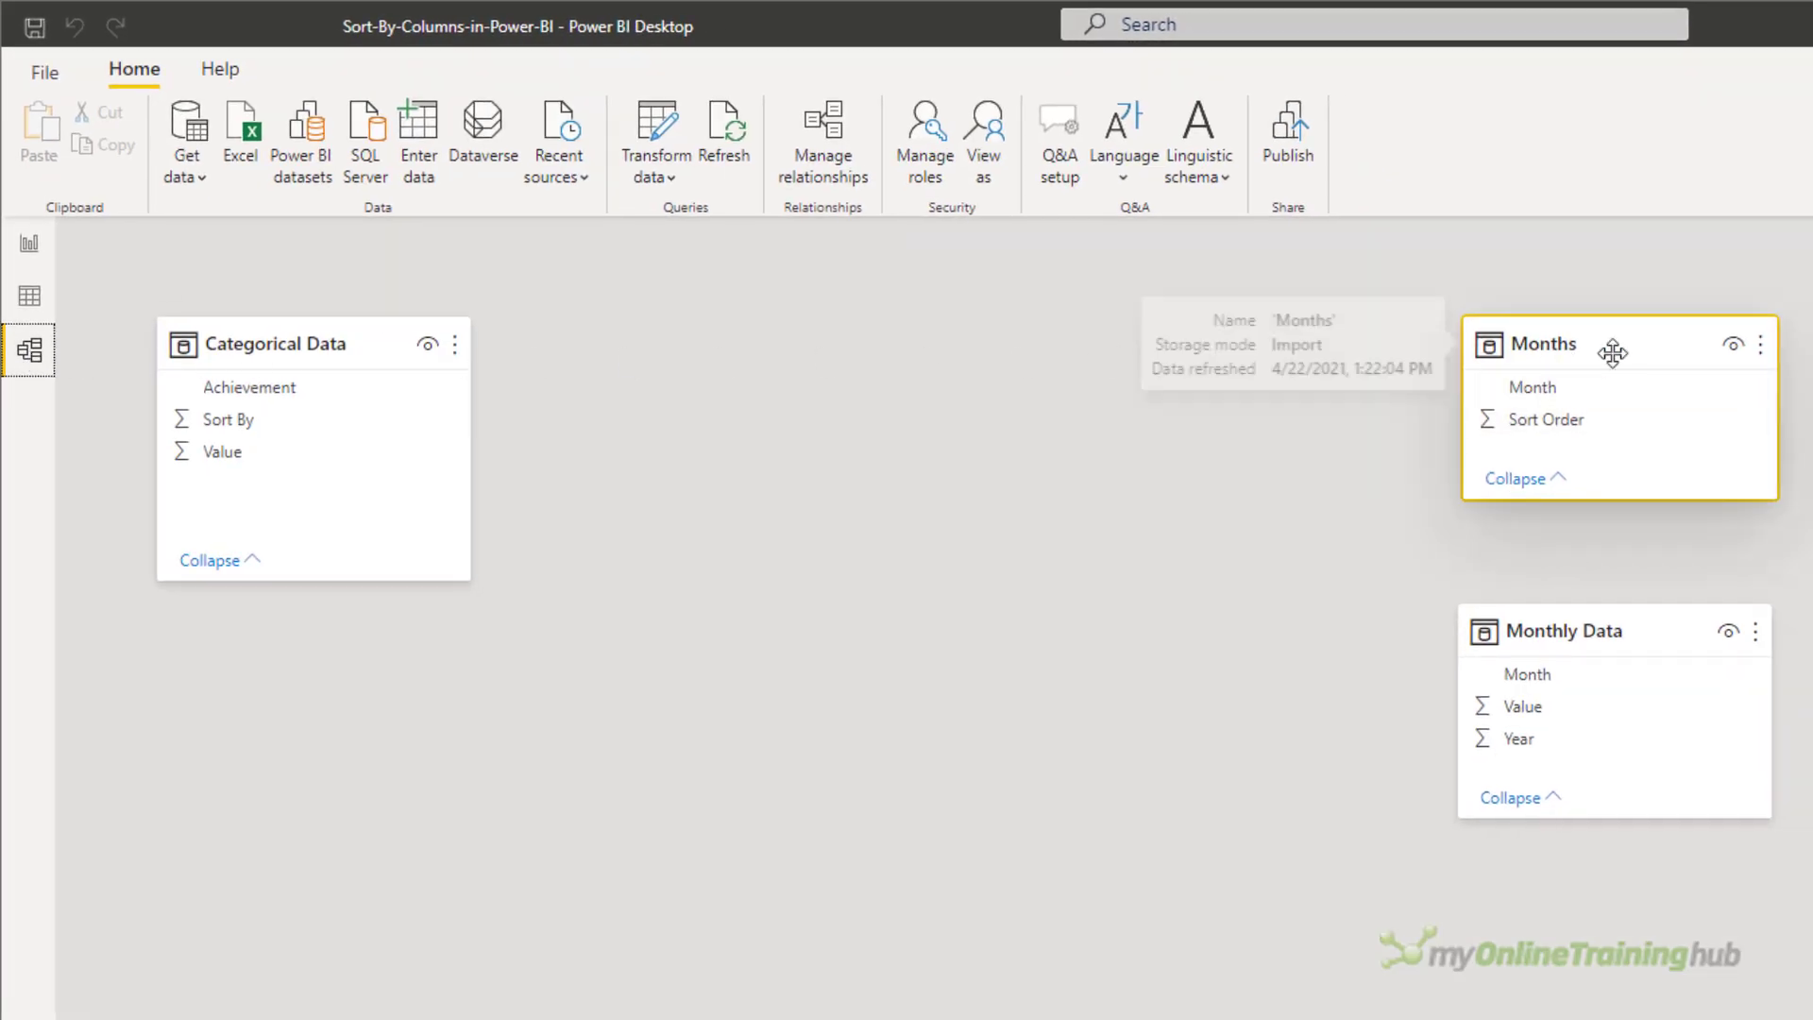
left_click(1642, 633)
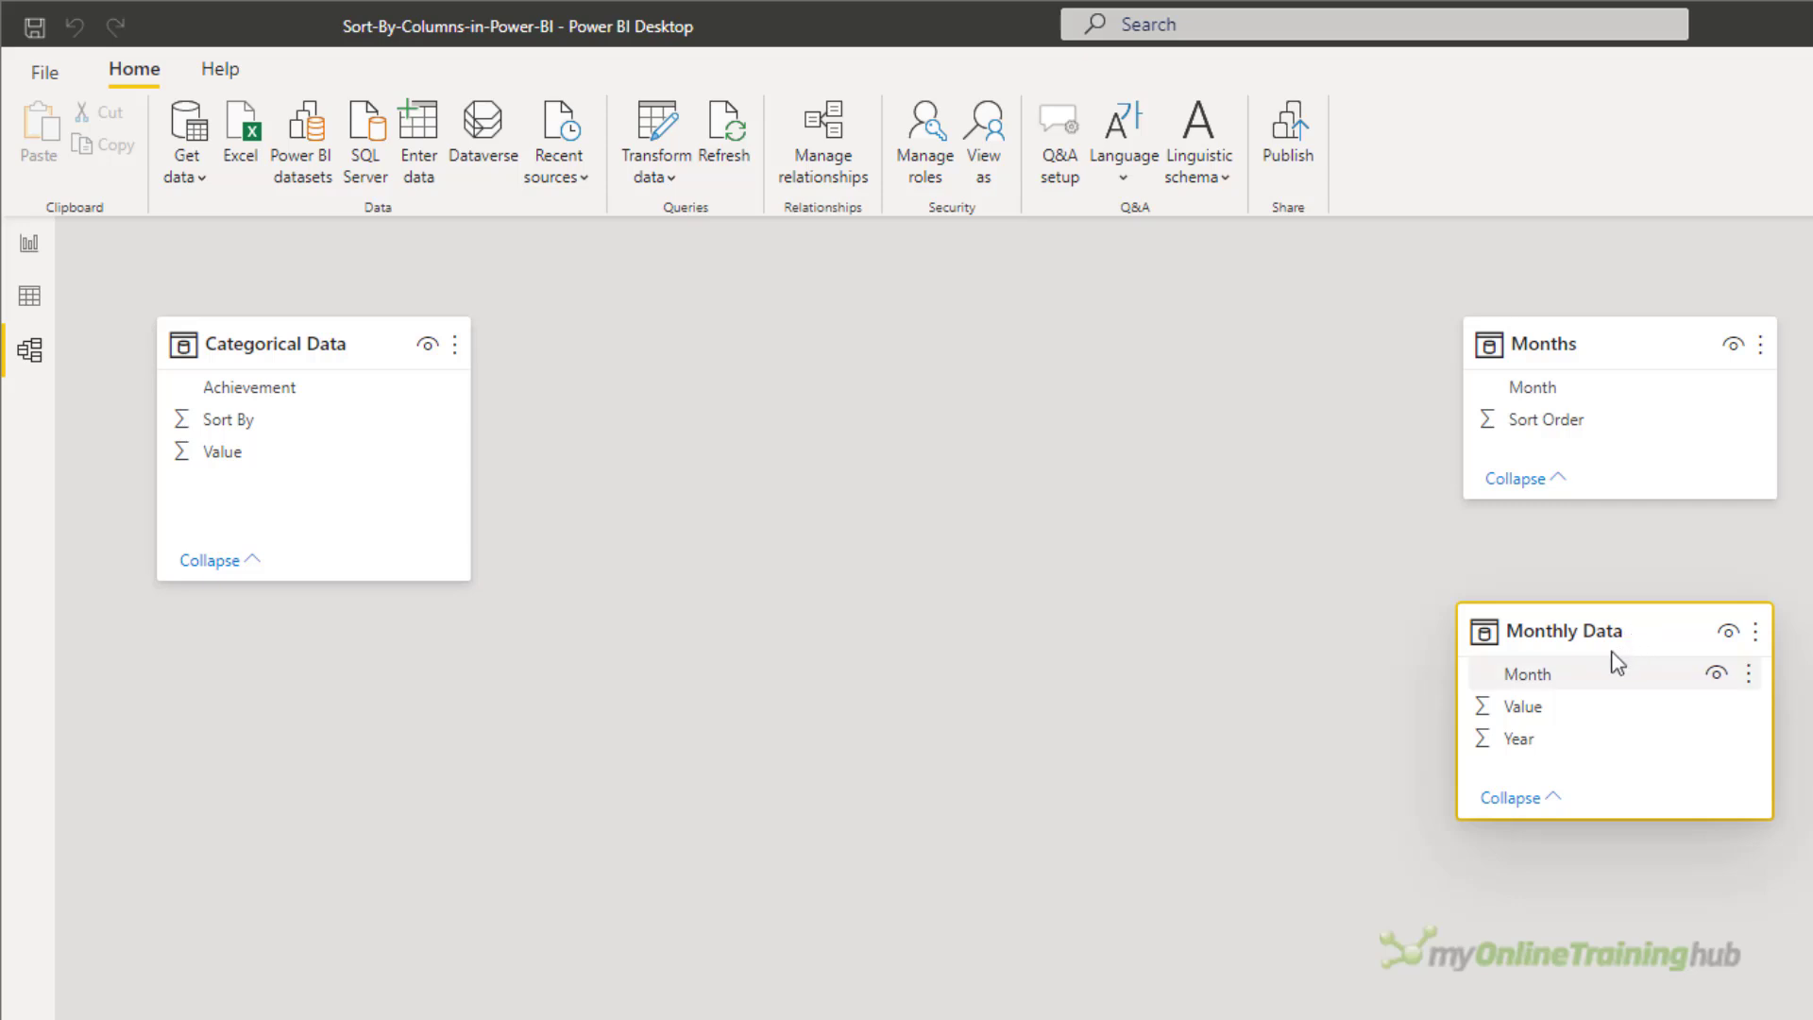
left_click_drag(1590, 672, 1562, 394)
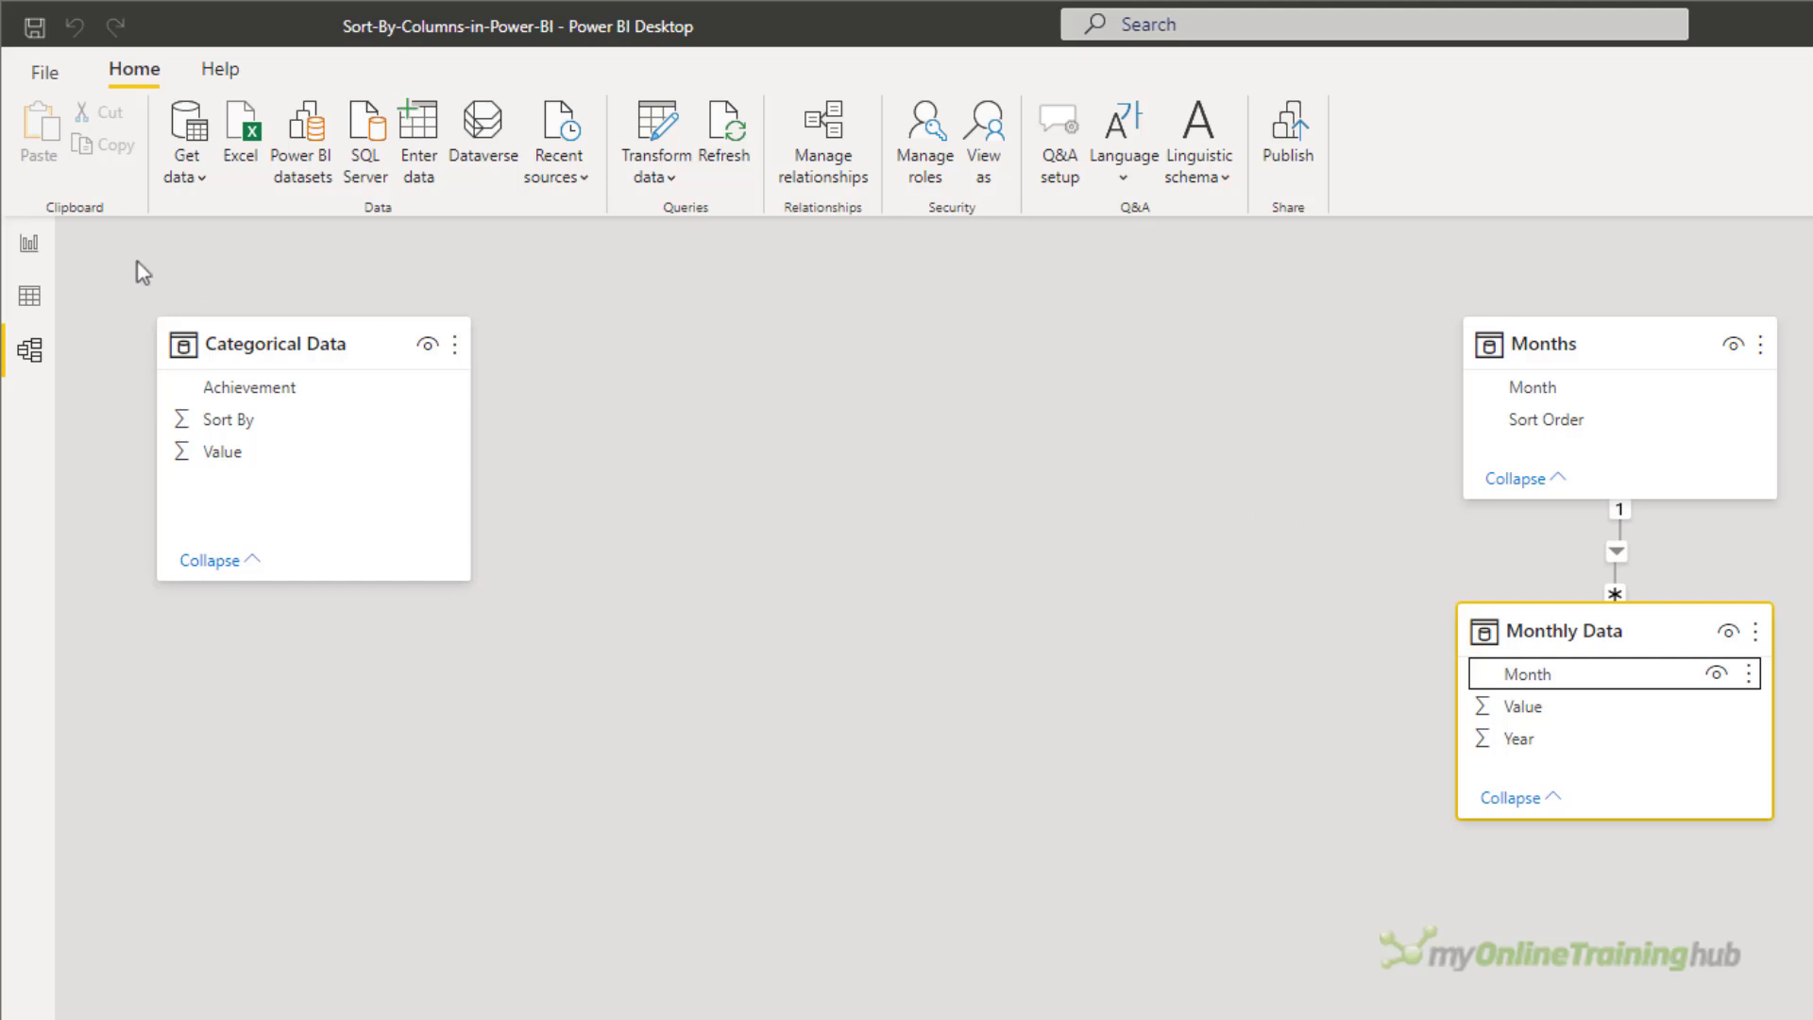
Step: Replace the Value by Month chart's axis with Months[Month] so it runs Jan to Dec
left_click(31, 243)
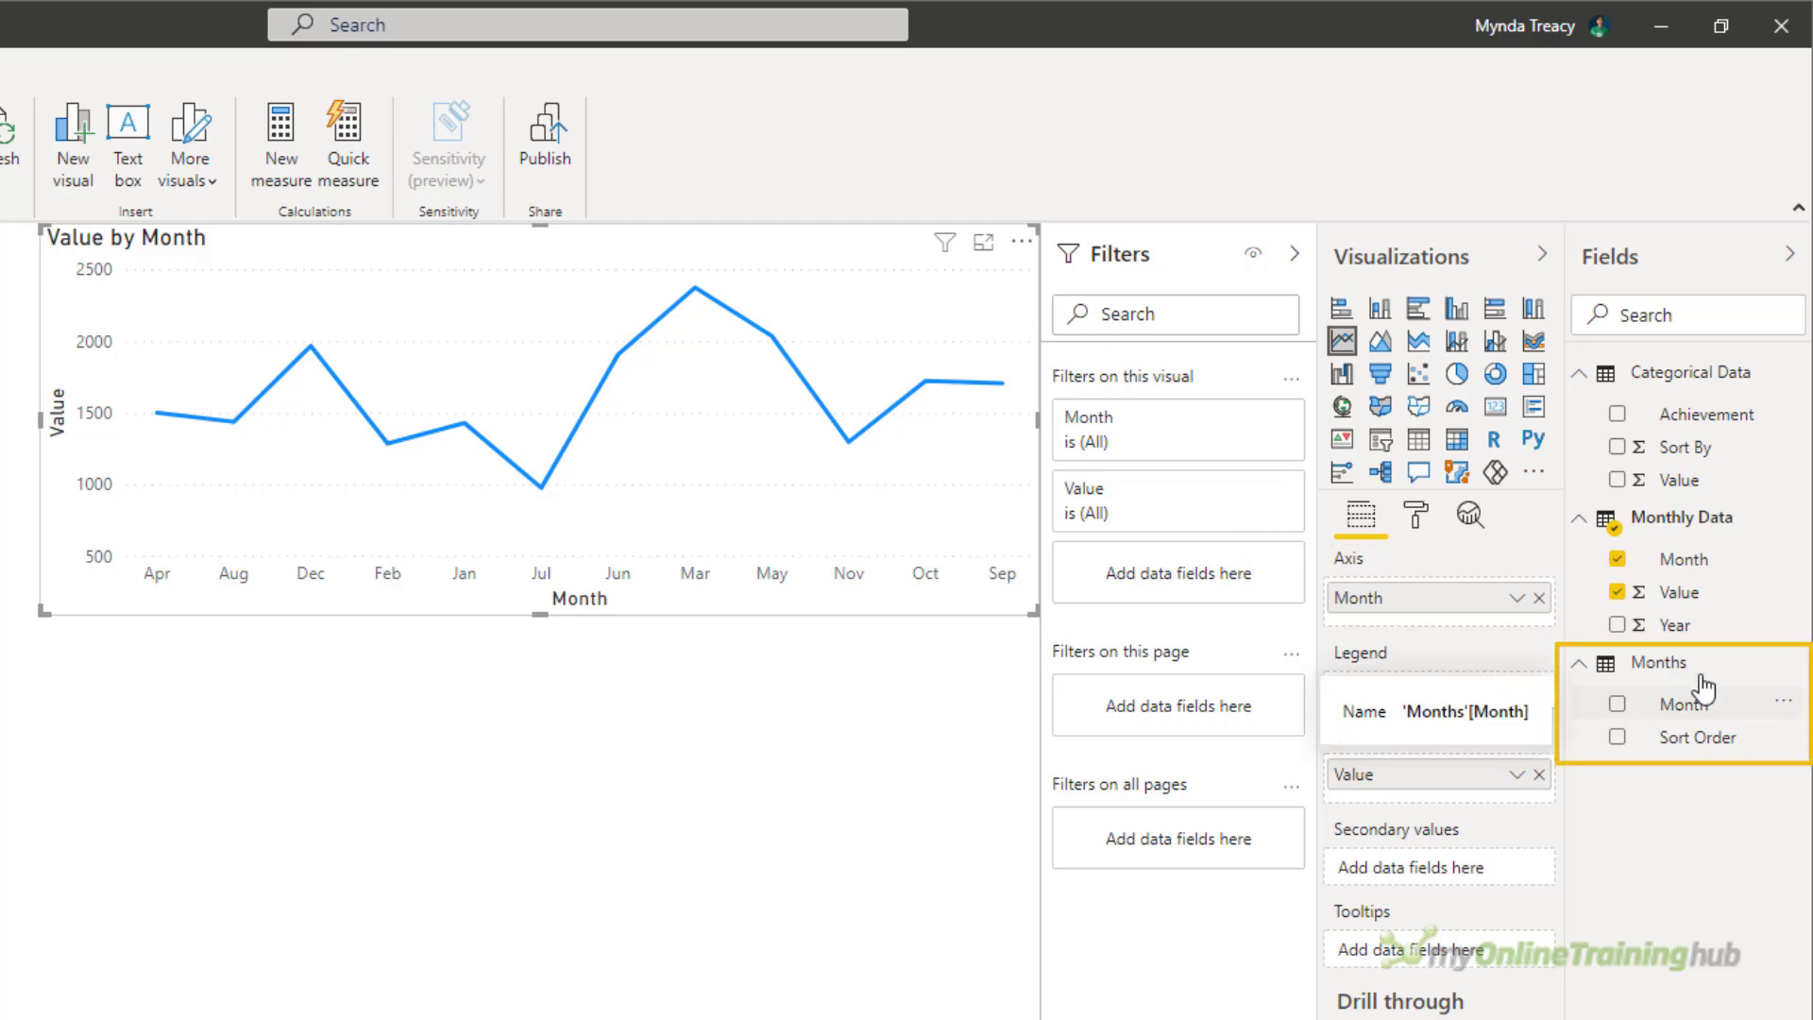
left_click(1539, 599)
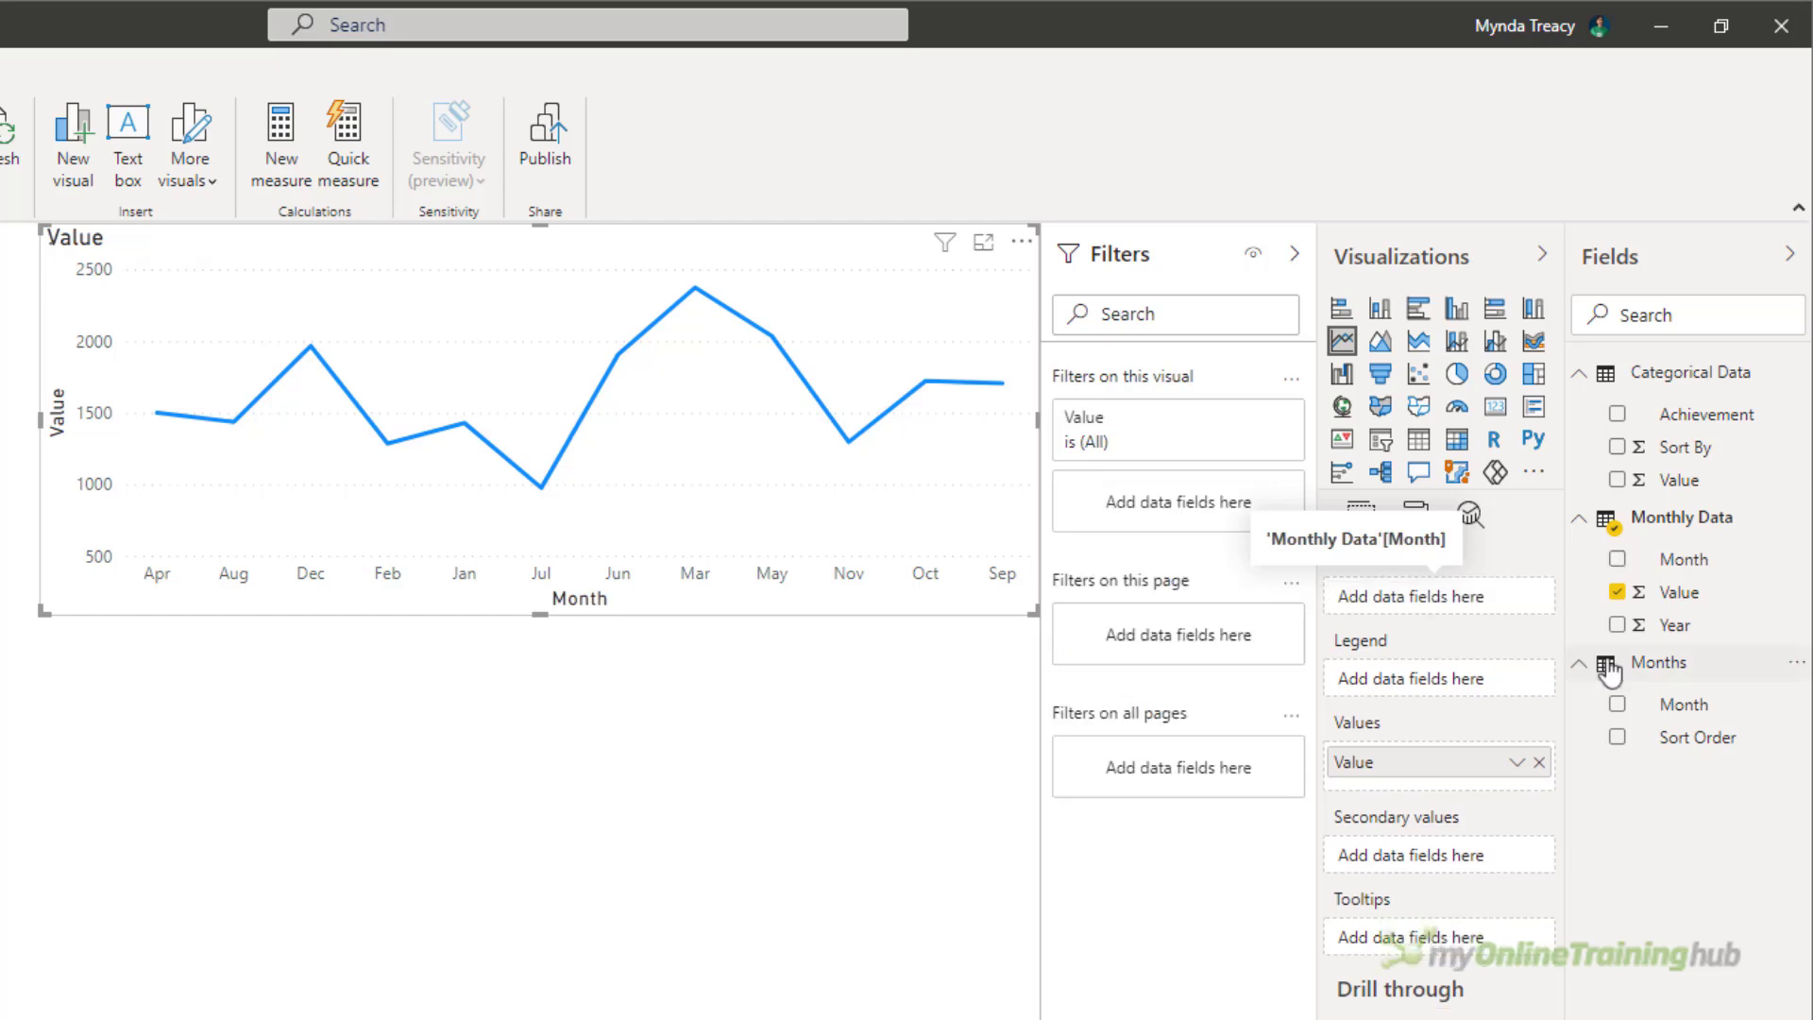
left_click_drag(1589, 670, 1417, 607)
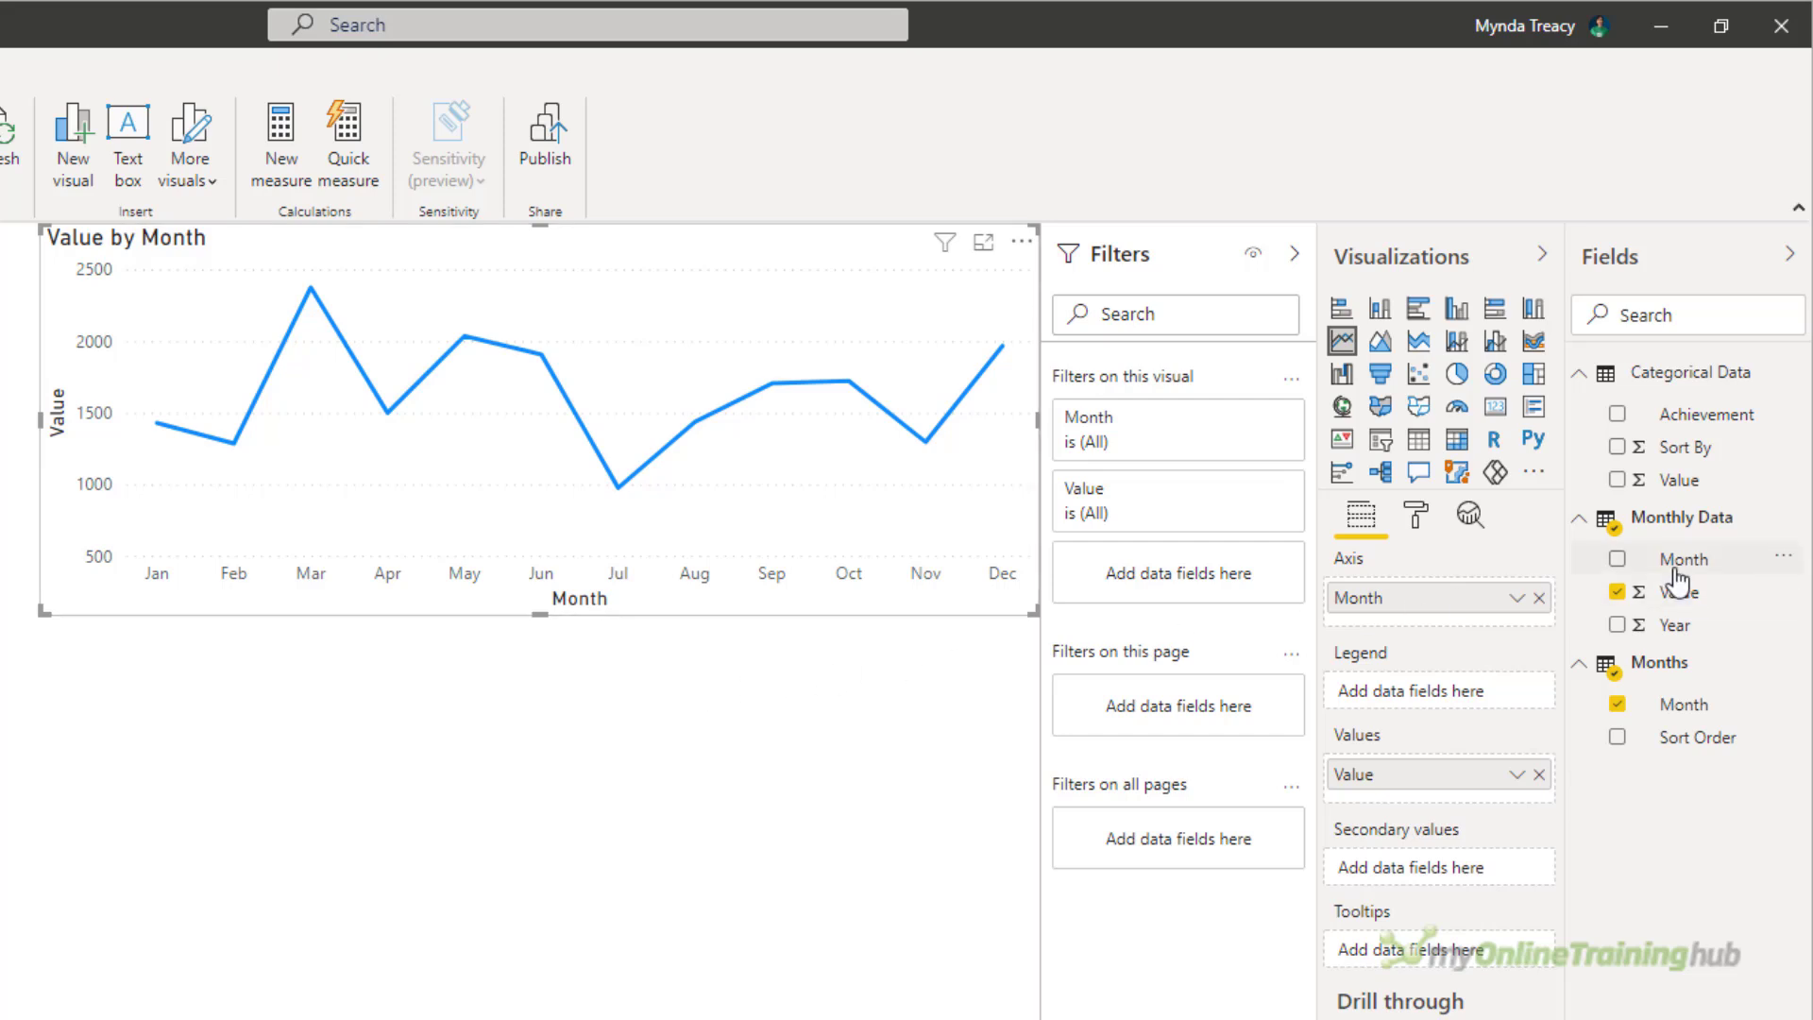
Step: Put Year above Month on the line chart axis and expand all levels
left_click_drag(1691, 624, 1459, 597)
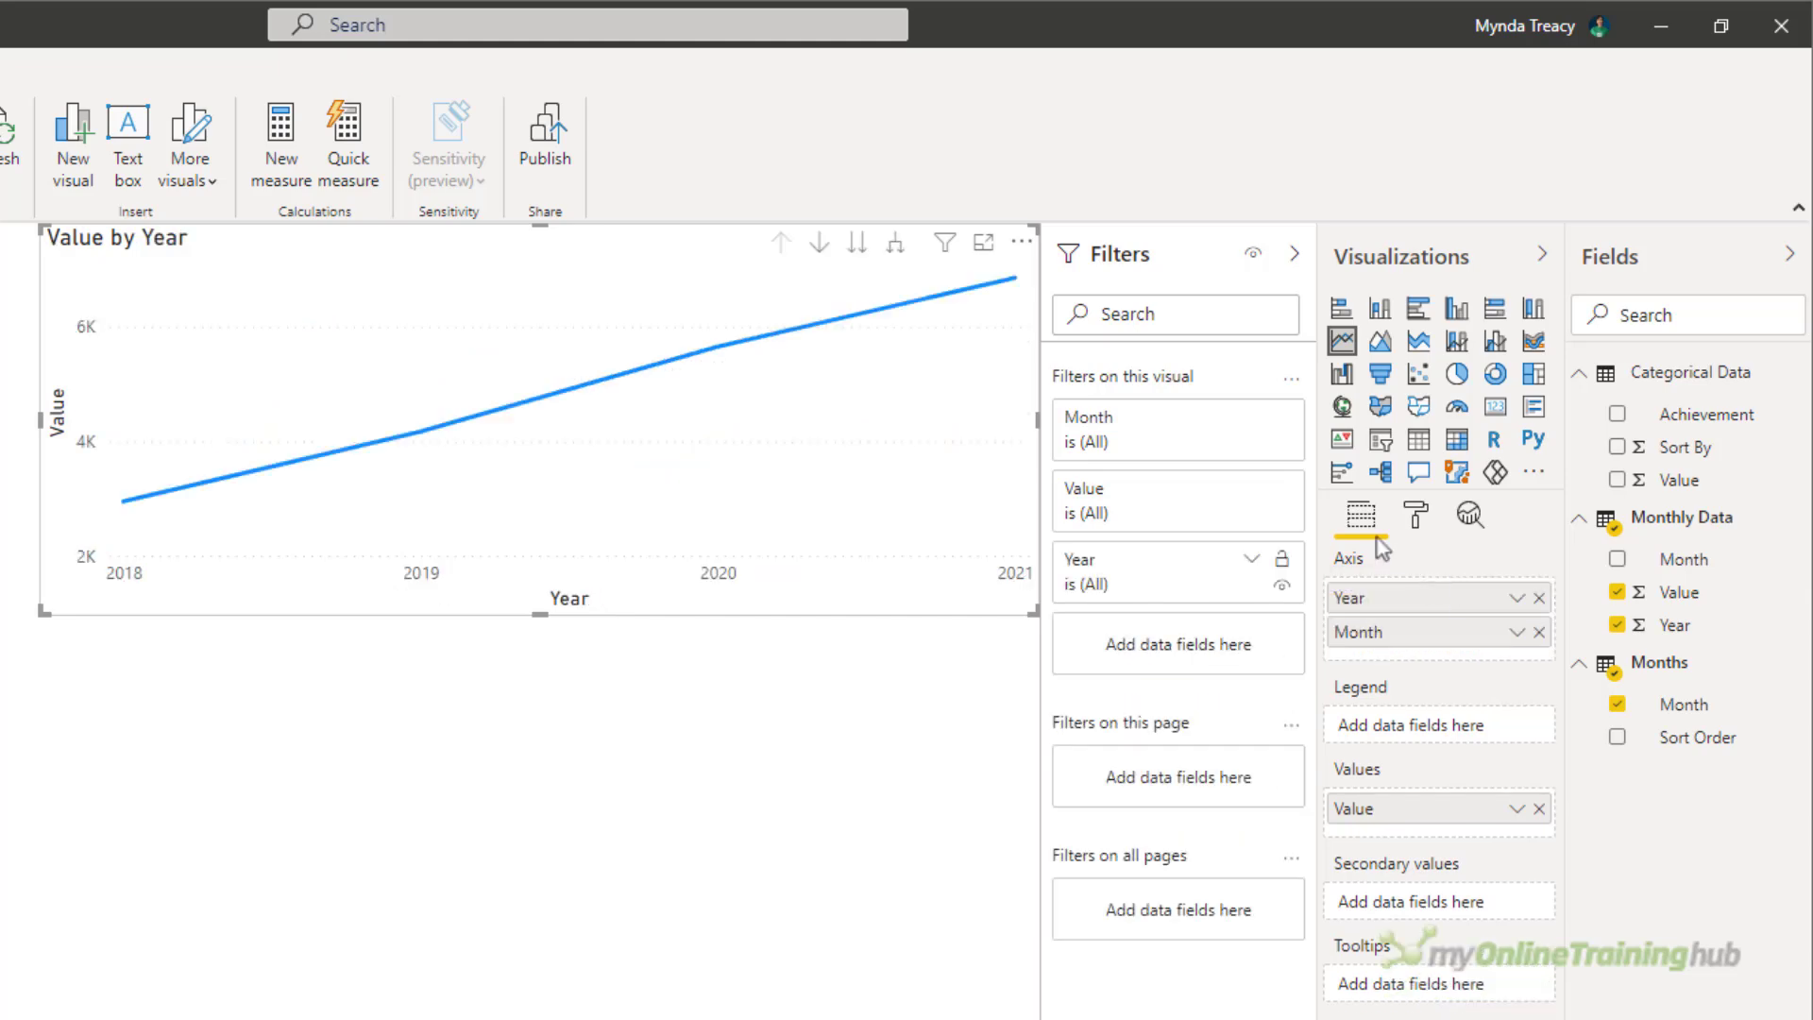
left_click(896, 246)
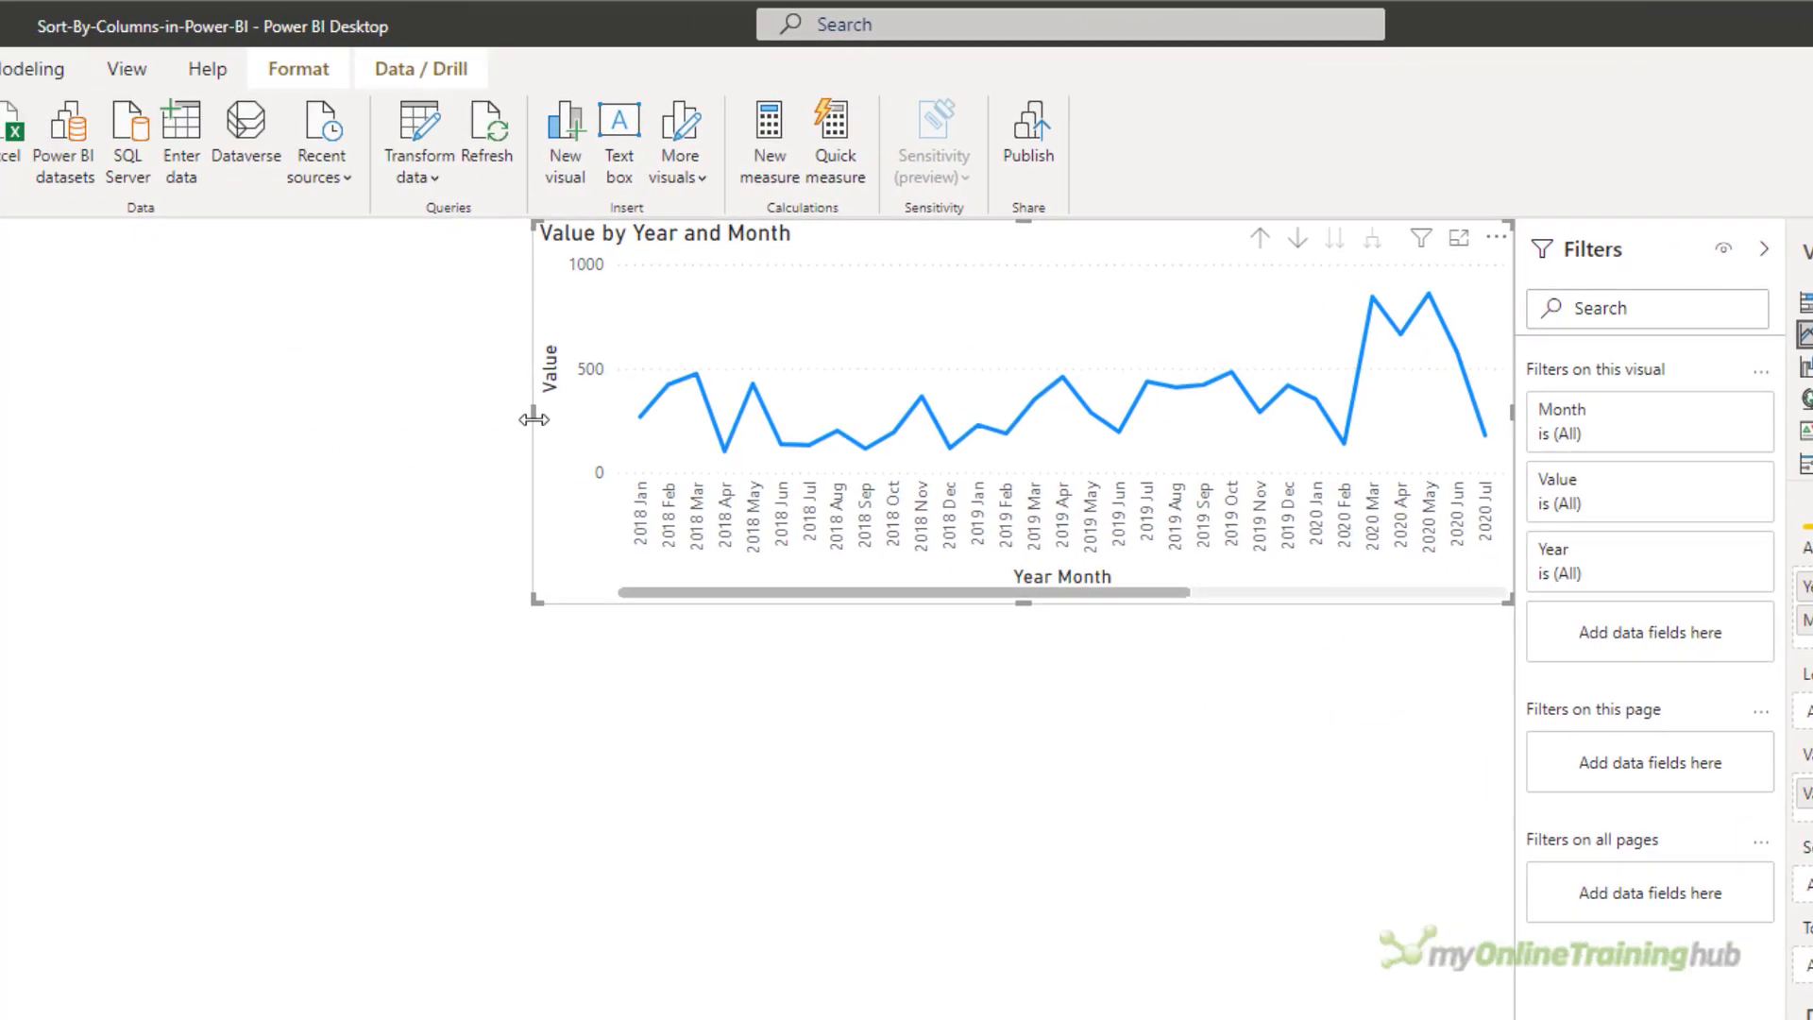